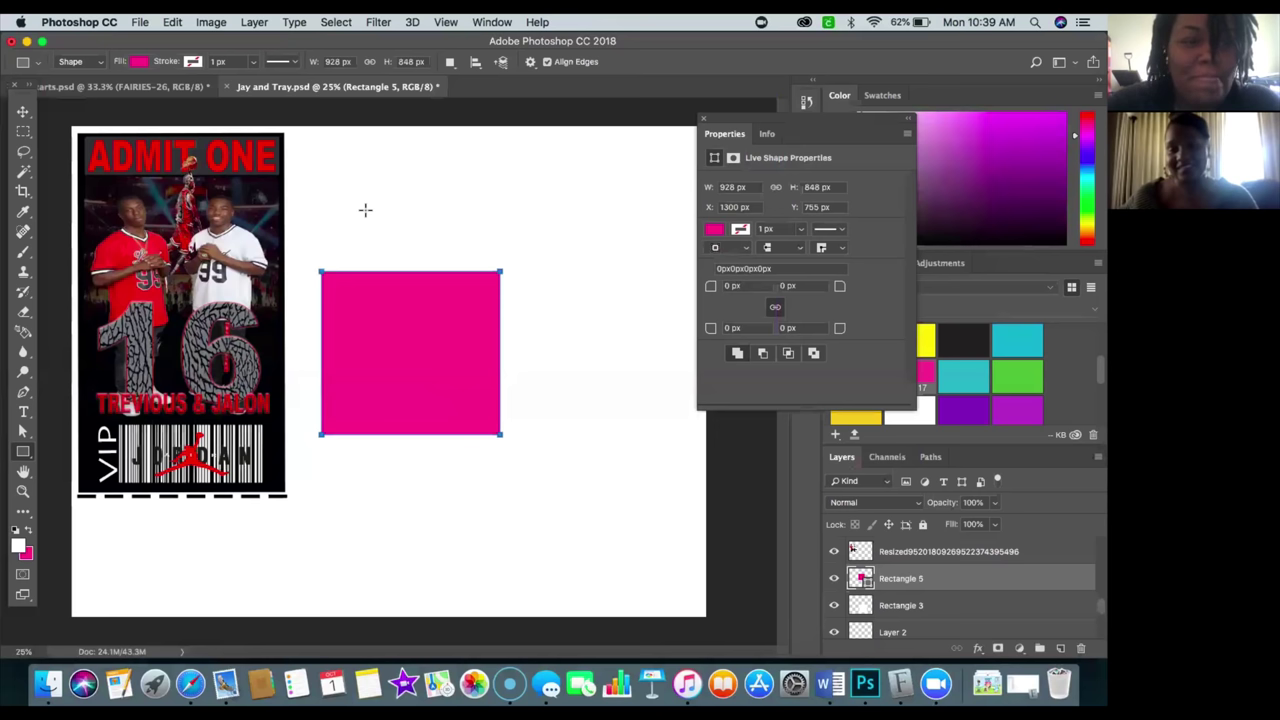
left_click(365, 209)
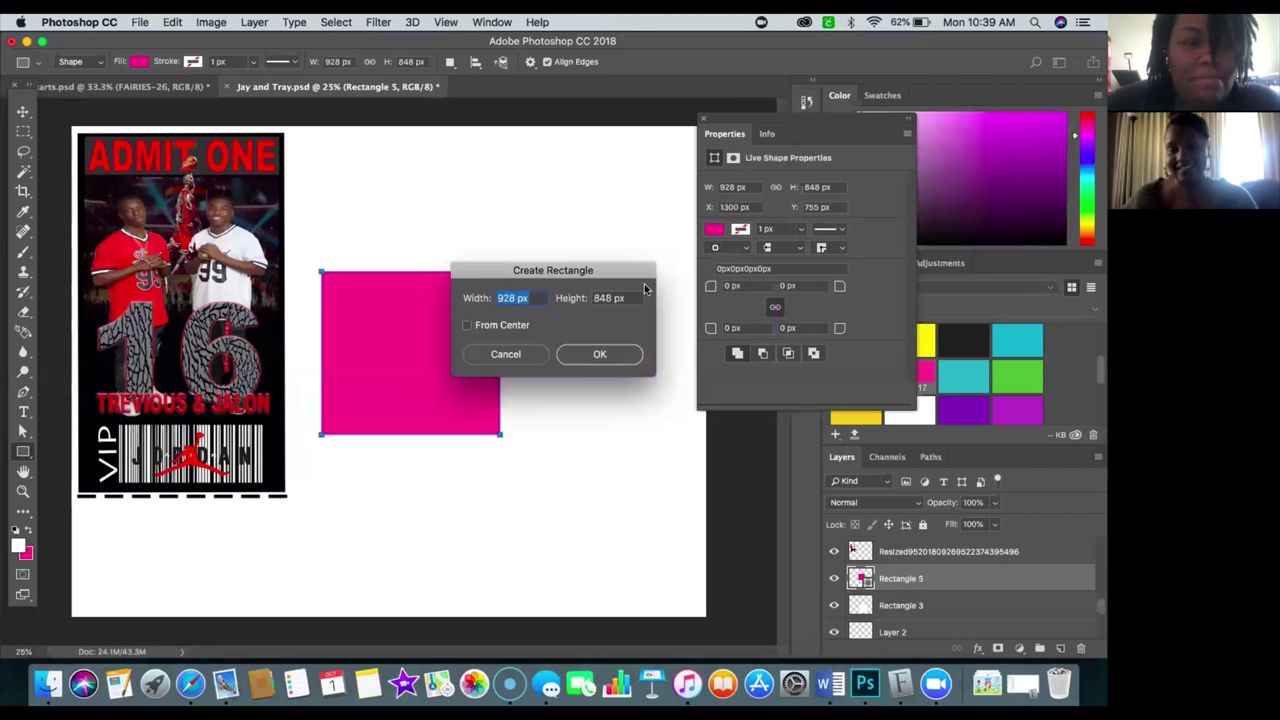
left_click(519, 356)
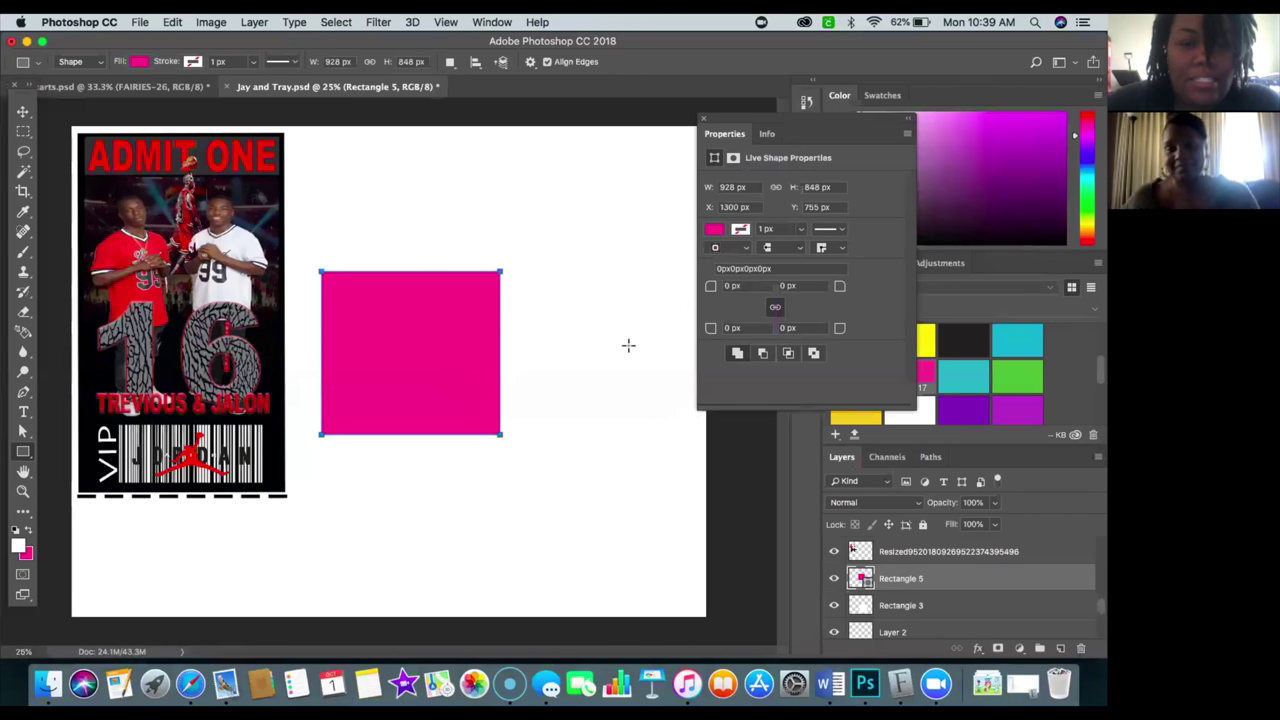
left_click(168, 88)
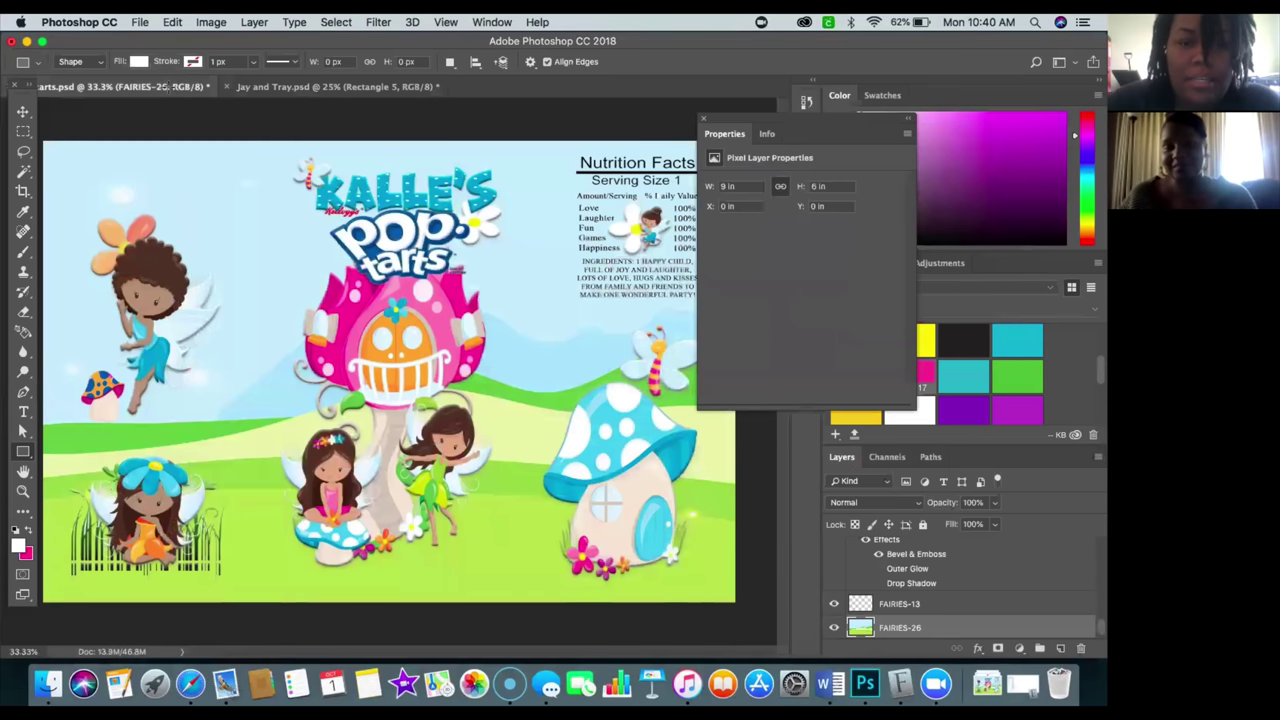
left_click(366, 88)
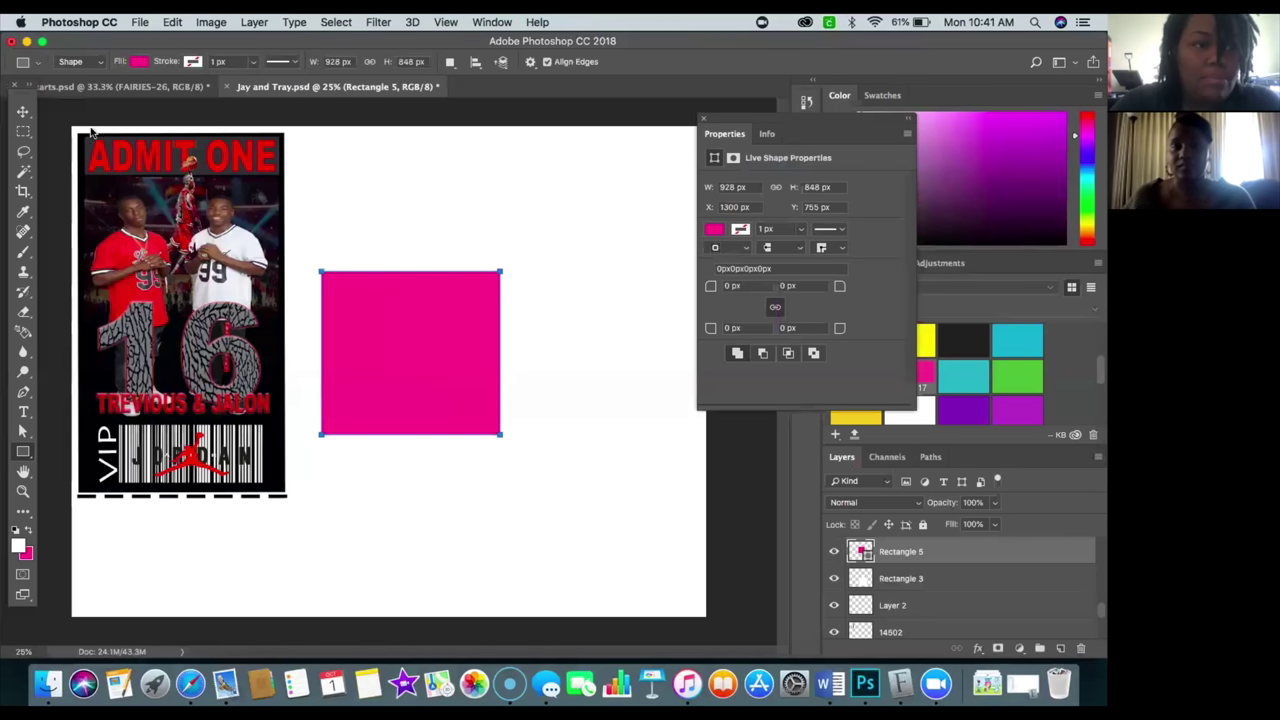
Move the pink rectangle away from the ticket design to about X 1888 px, Y 705 px.
left_click(23, 112)
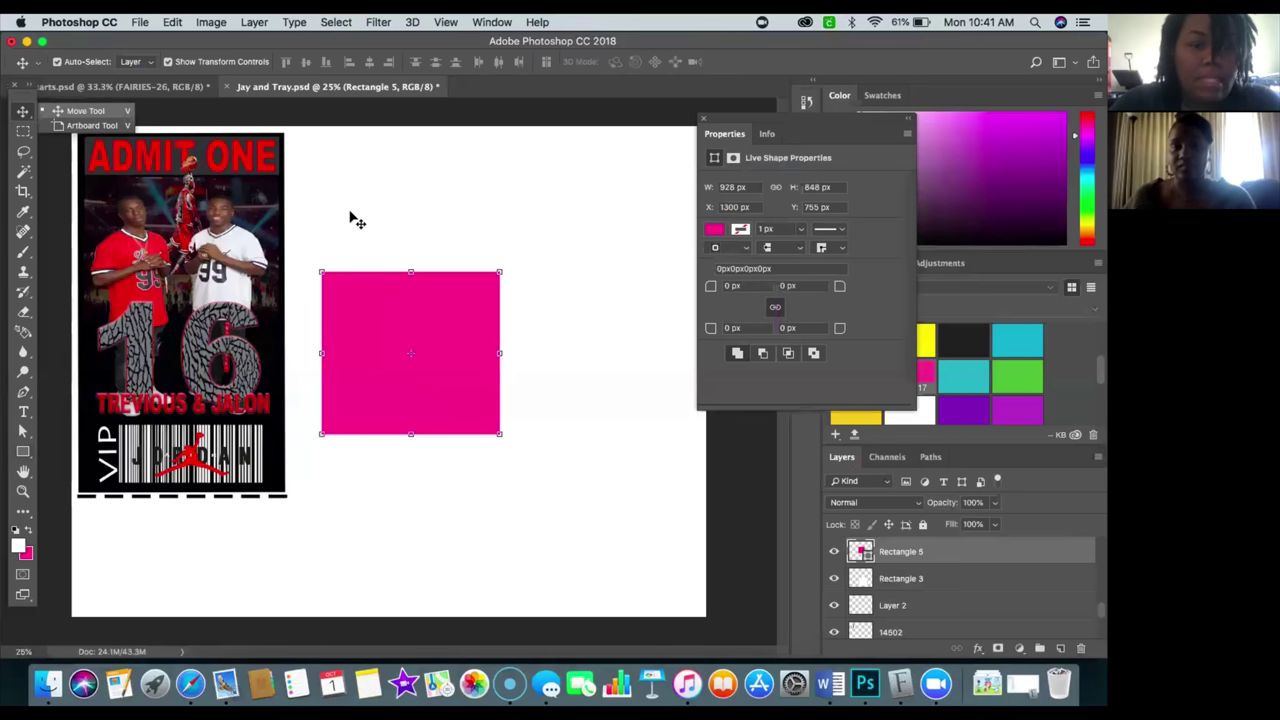
left_click_drag(368, 298, 481, 289)
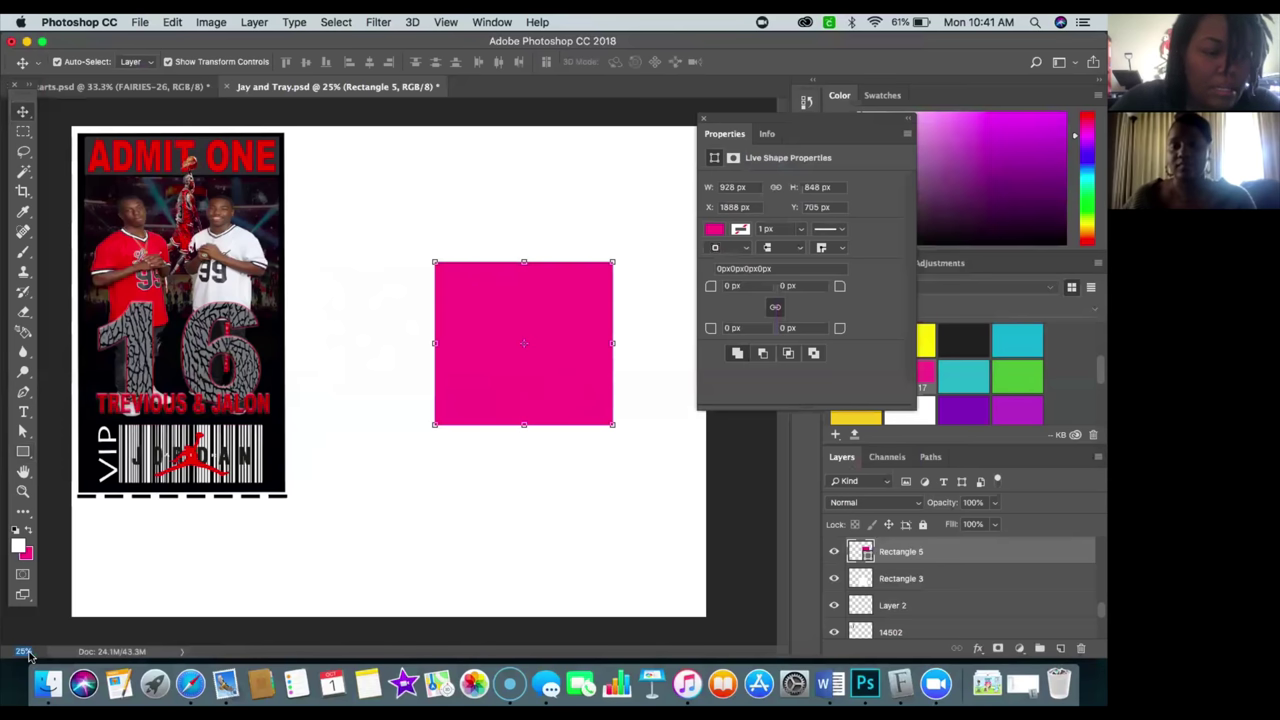
Inspect the lower half of the ticket design at 50% zoom, and return the view to 25%.
type("50")
key("Return")
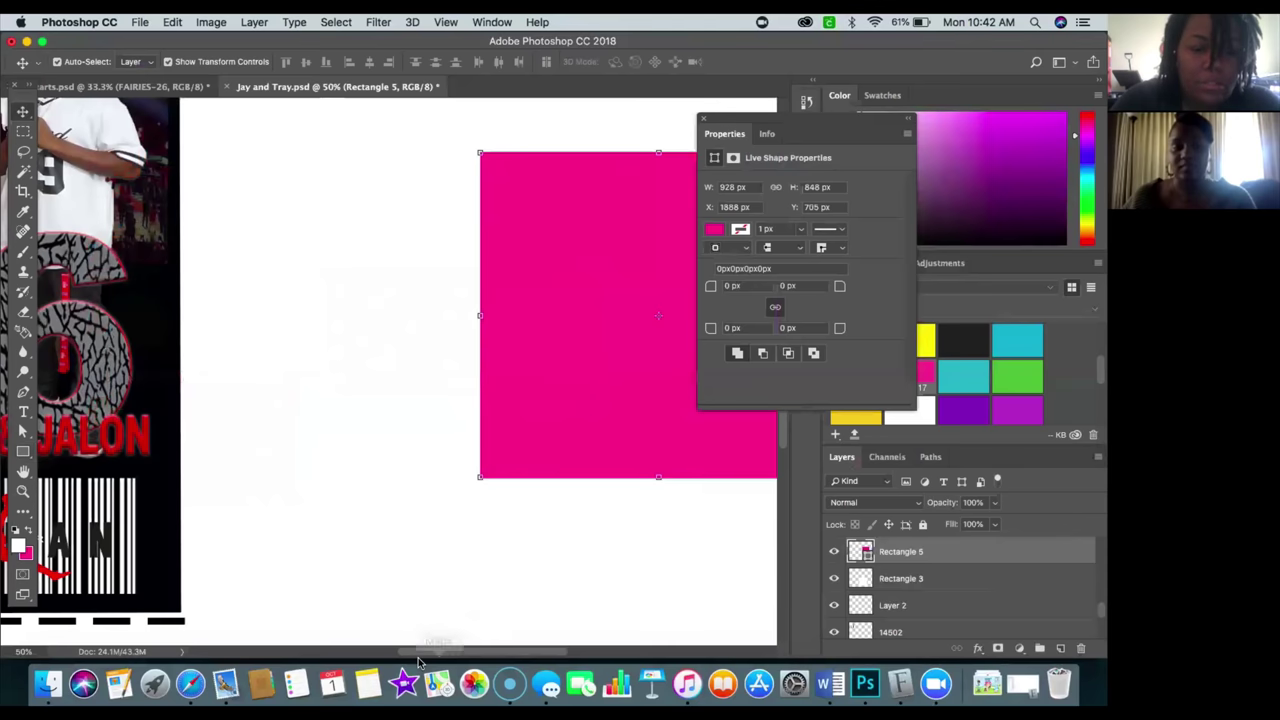
left_click_drag(417, 650, 347, 648)
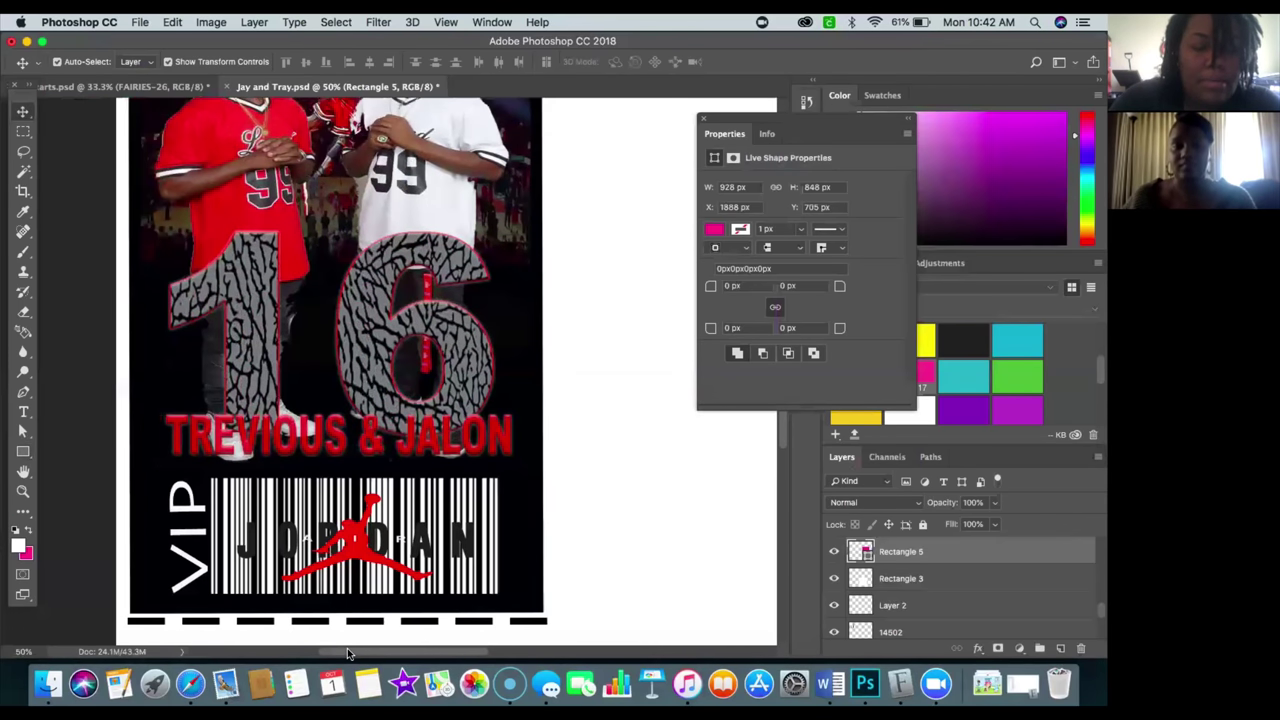
mouse_move(779, 446)
left_mouse_down()
mouse_move(779, 356)
mouse_move(778, 440)
left_mouse_up()
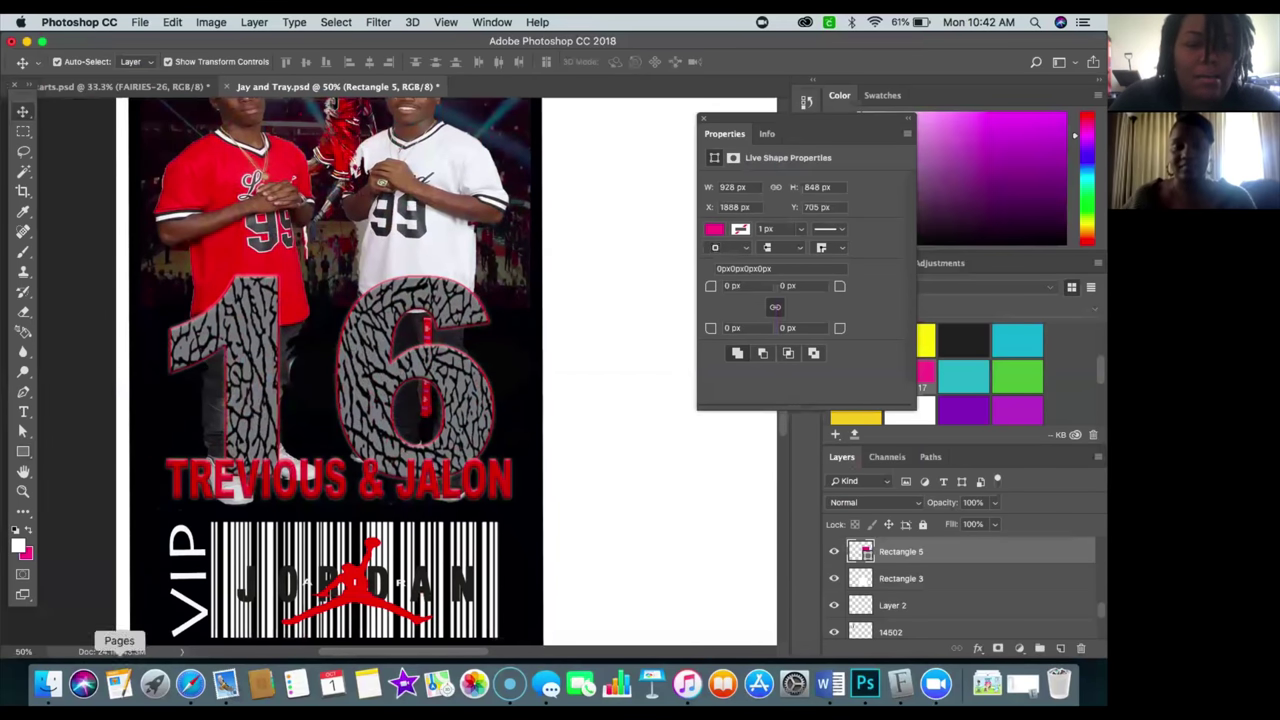
left_click(24, 651)
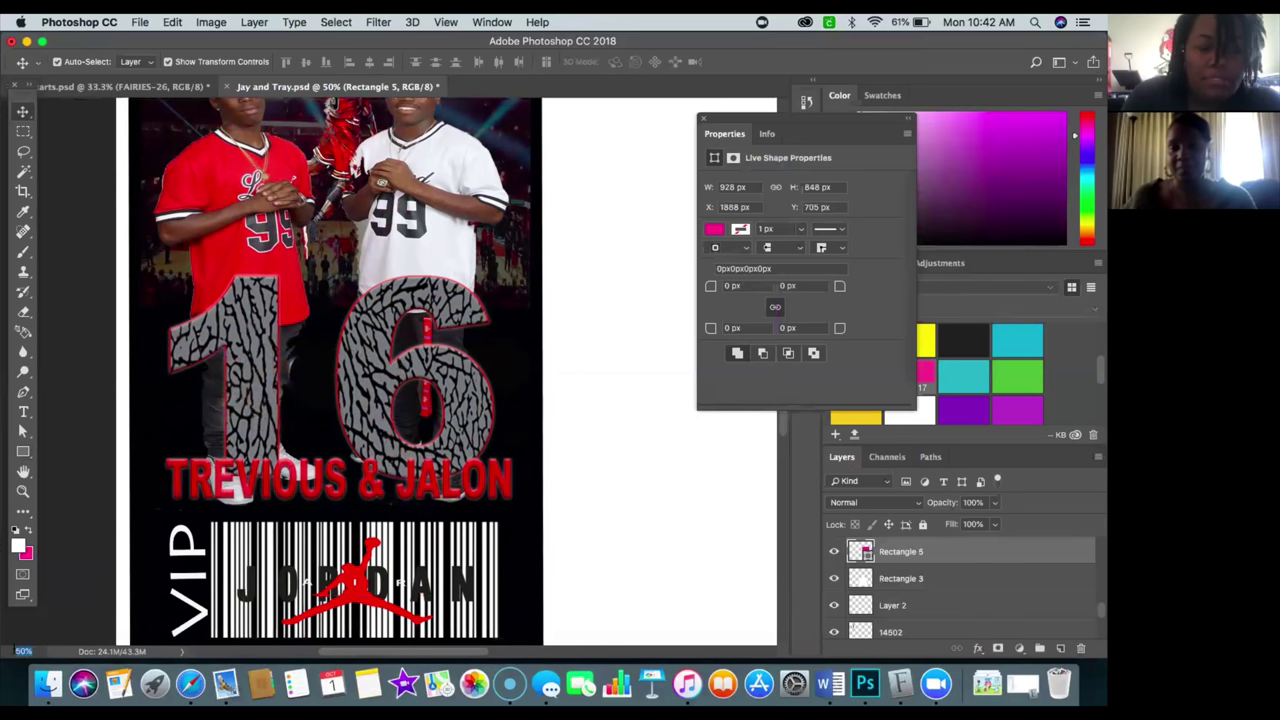
type("25")
key("Return")
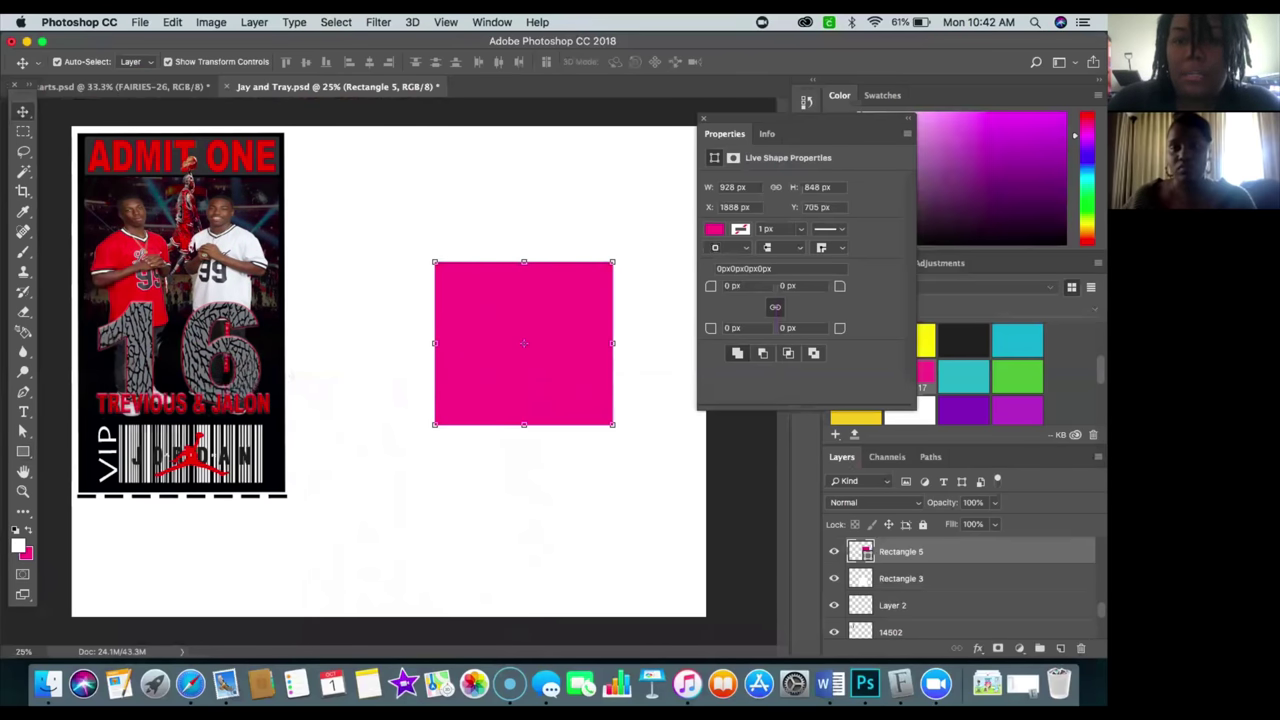
Reposition the floating Properties panel so it no longer covers the Color and Libraries panels, and check that it is enabled.
left_click_drag(760, 118, 664, 96)
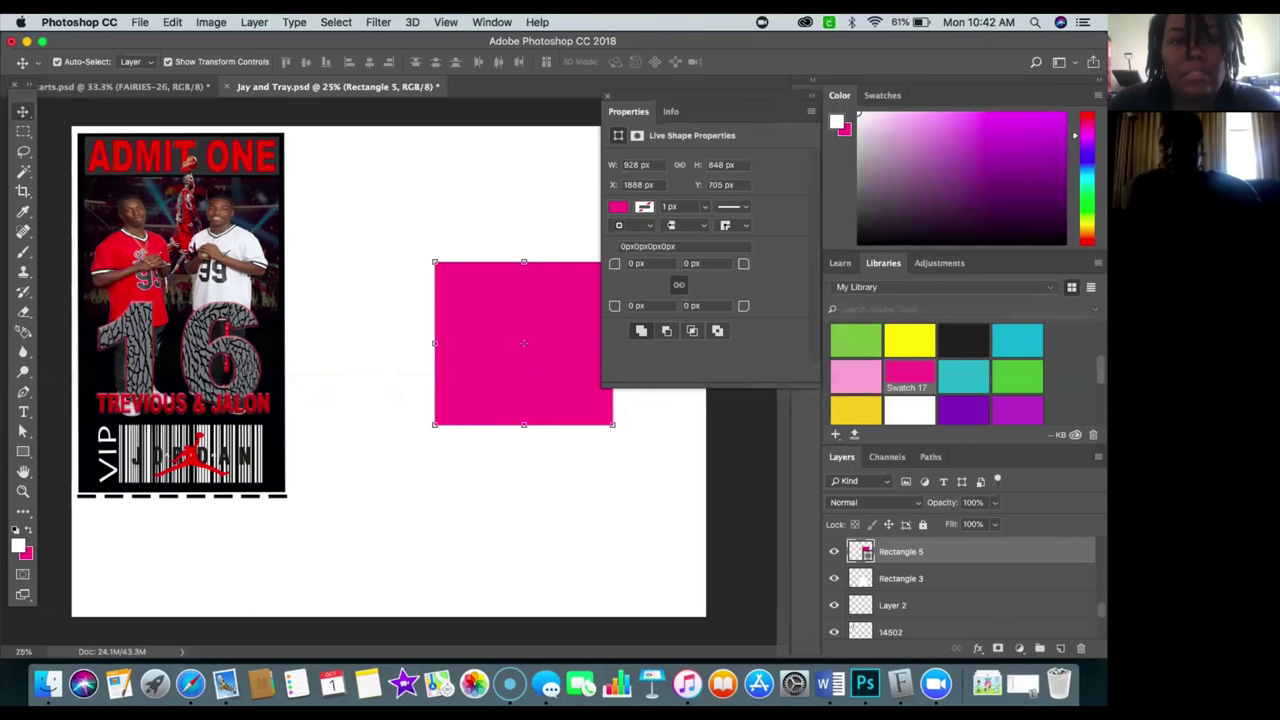
left_click(493, 22)
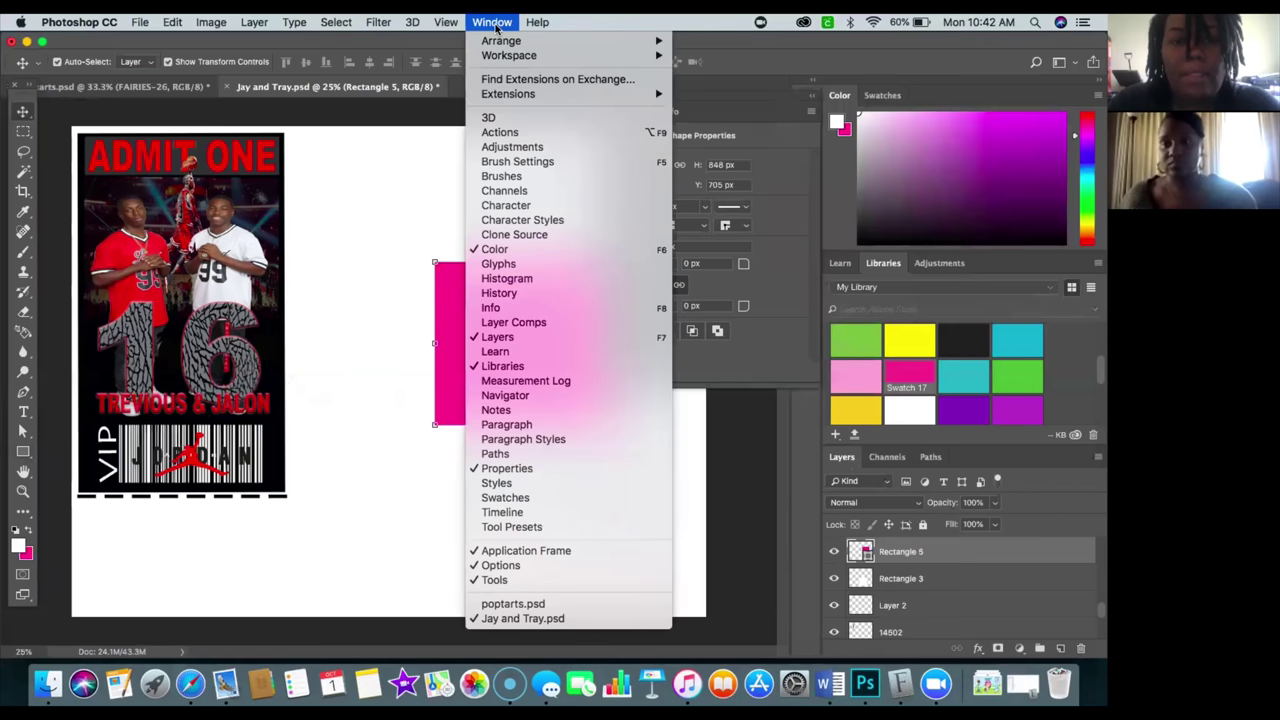
mouse_move(503, 60)
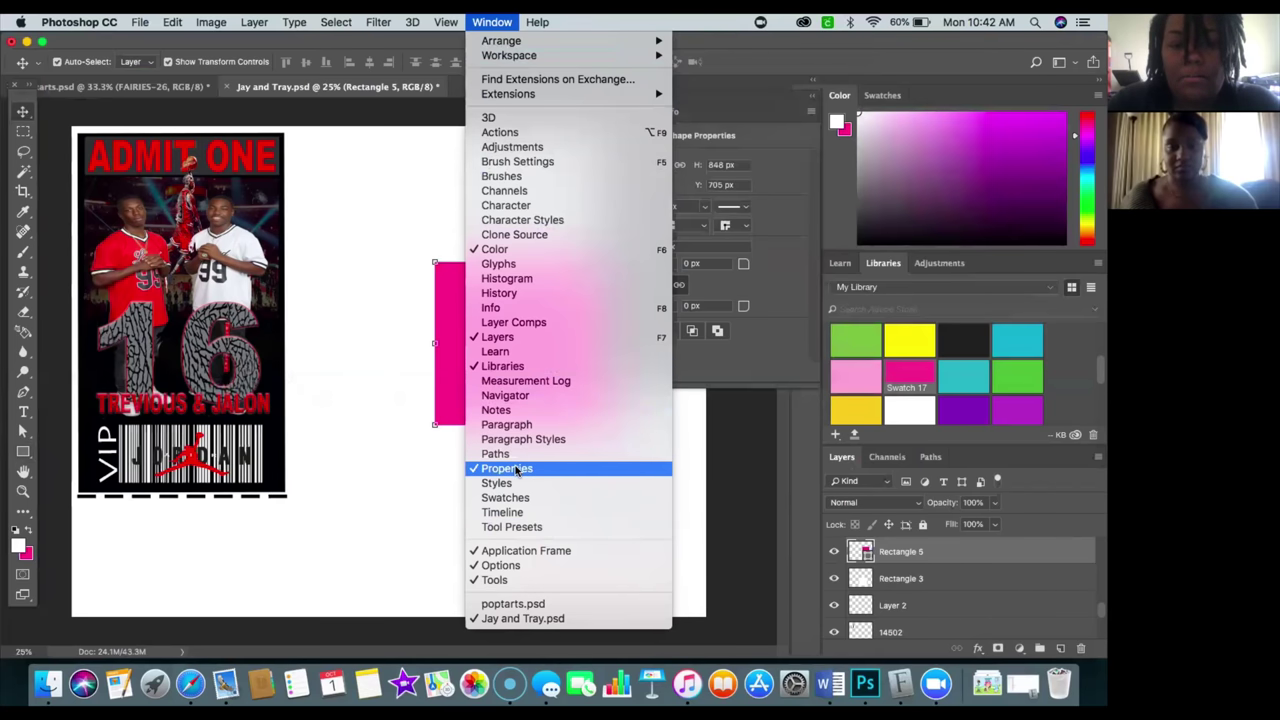
left_click(783, 191)
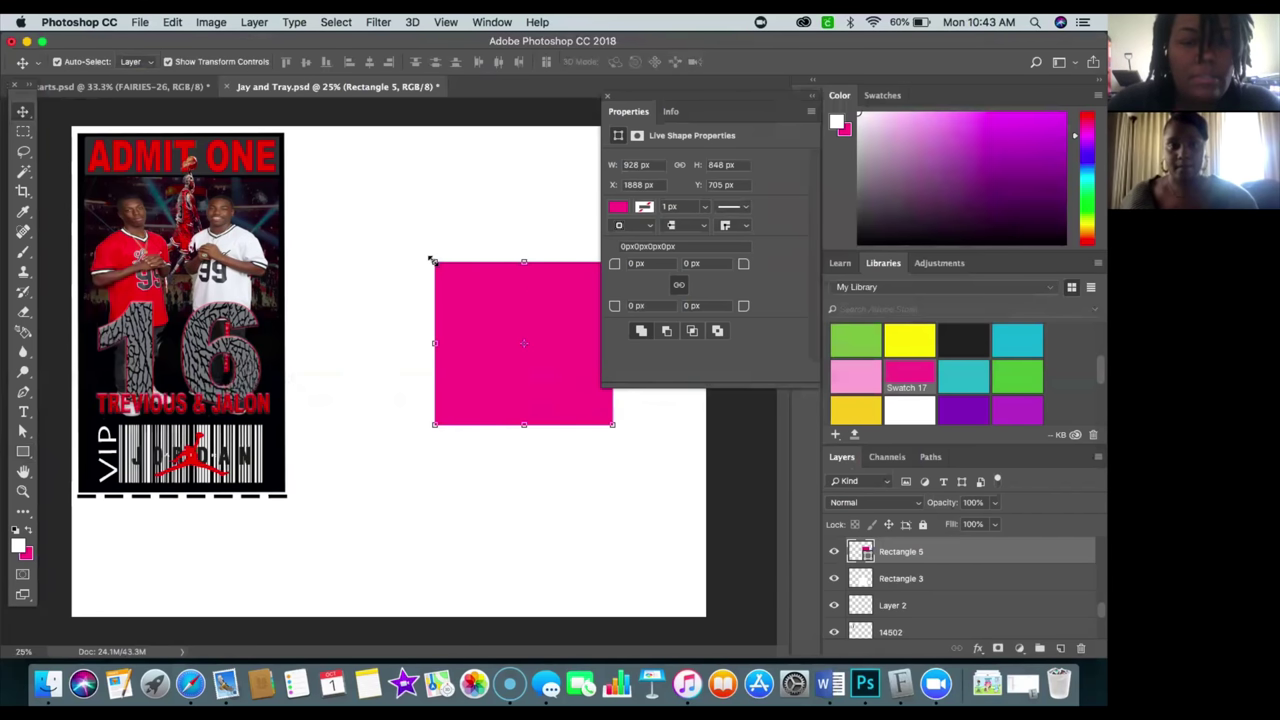
left_click_drag(434, 262, 420, 248)
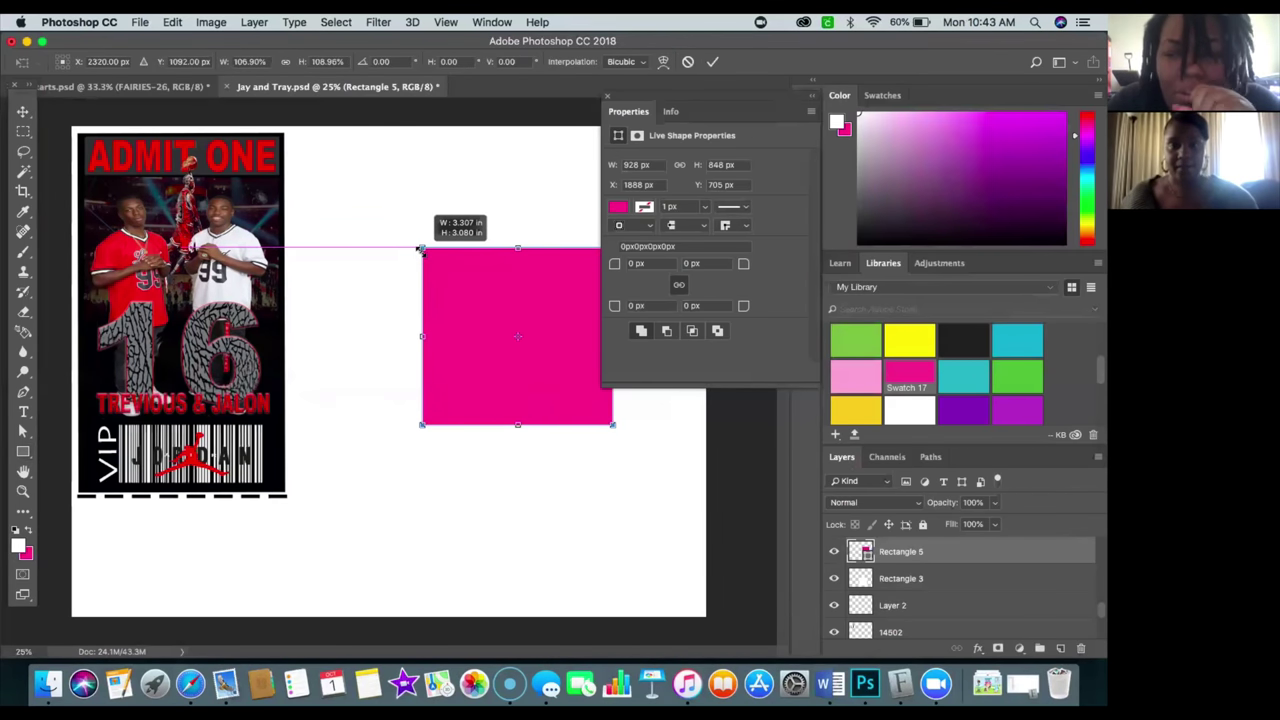
left_click_drag(420, 248, 421, 251)
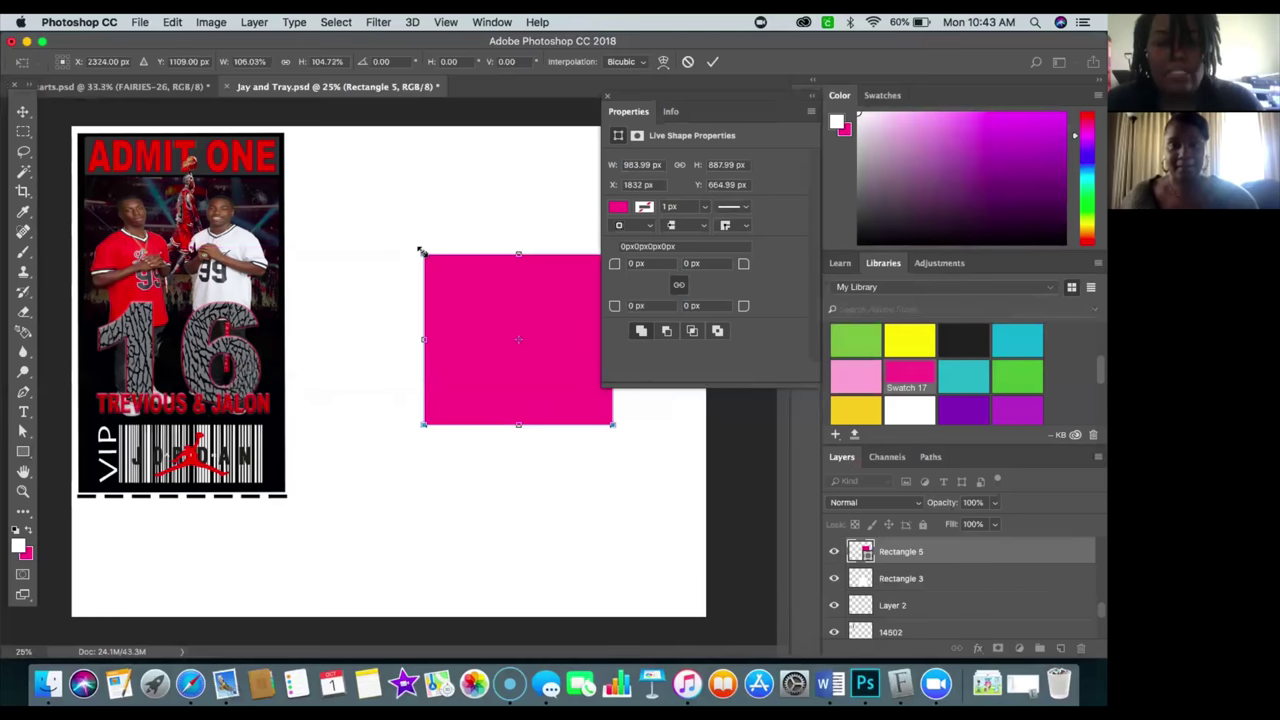
key("Escape")
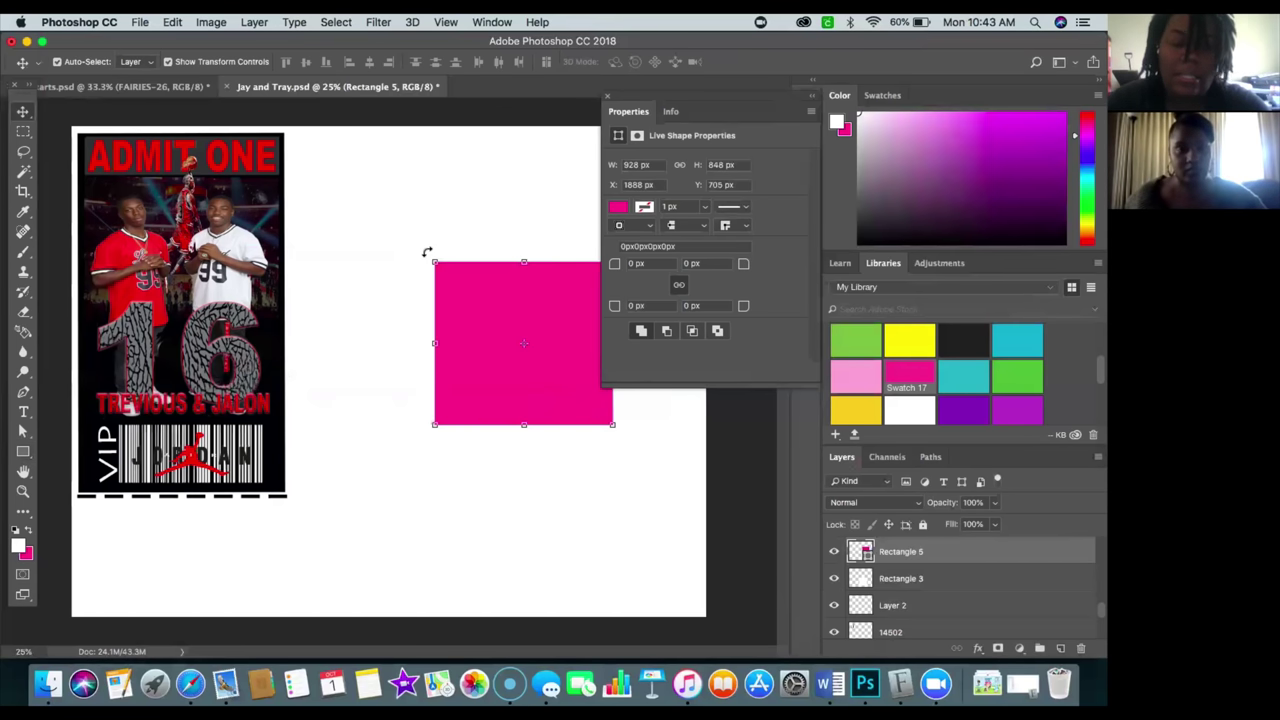
Change the units of the pink rectangle's width and height to inches.
left_click(650, 165)
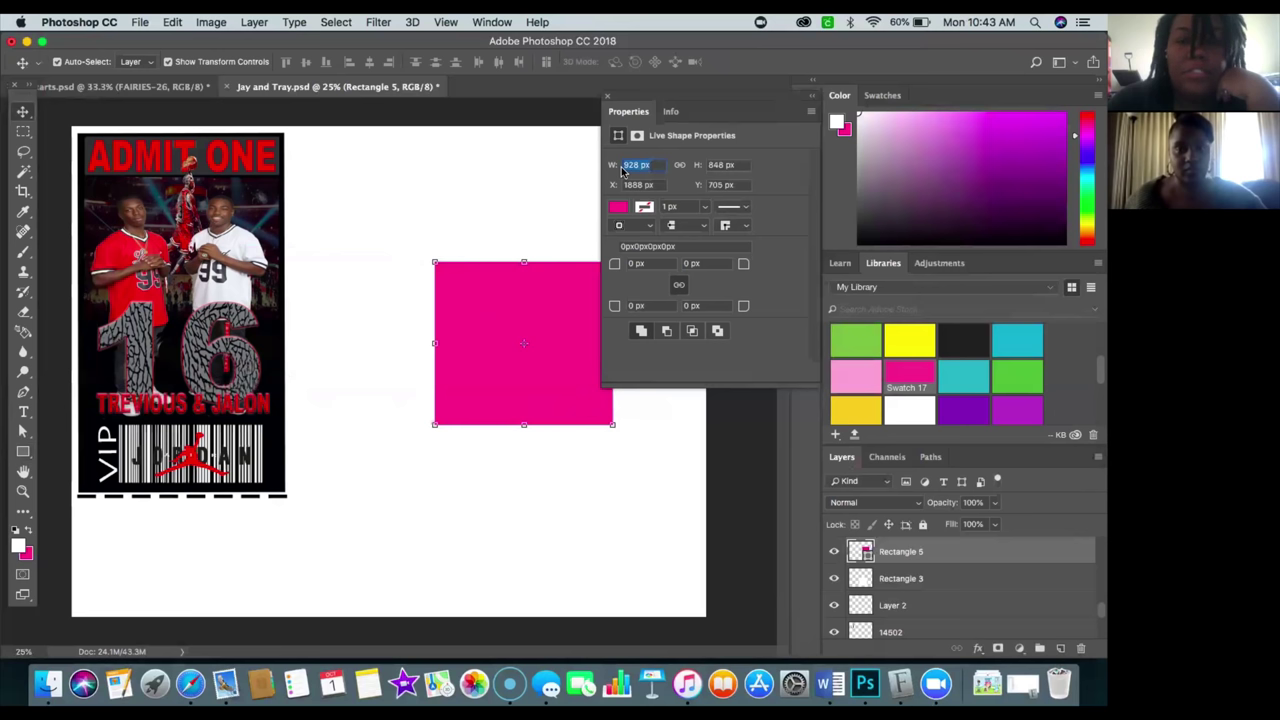
right_click(655, 166)
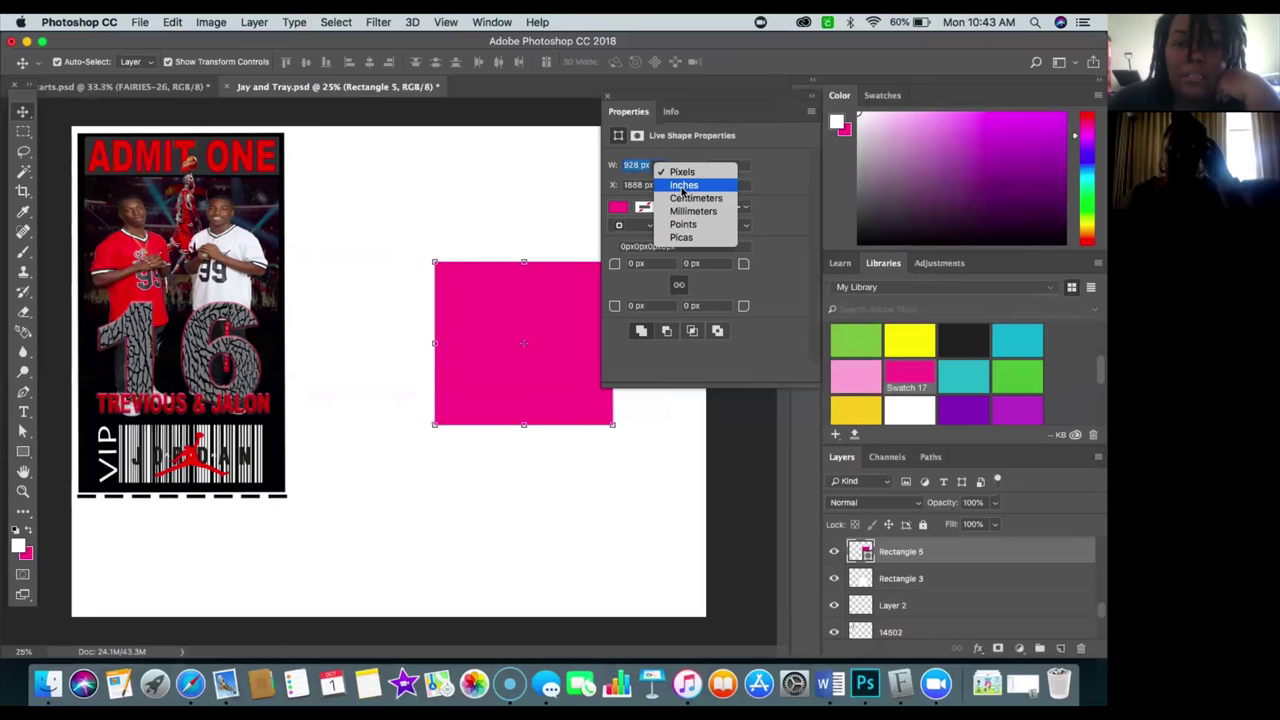
left_click(683, 186)
right_click(727, 167)
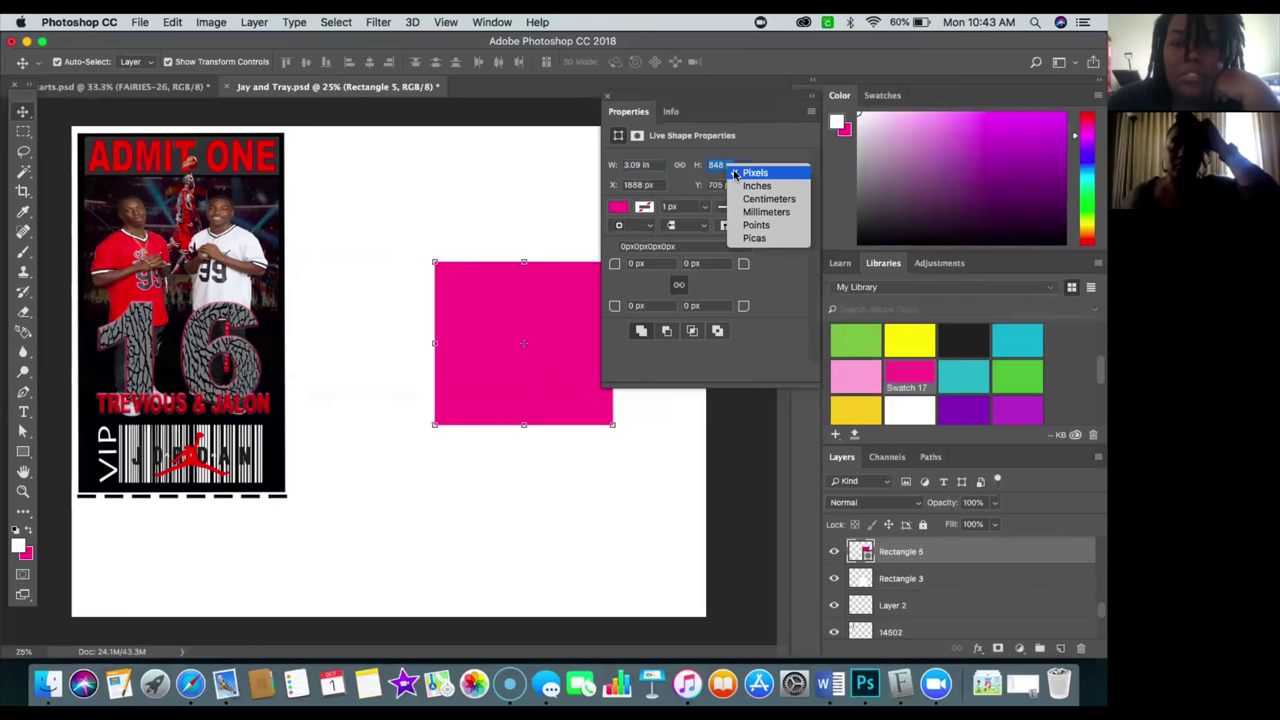
left_click(756, 186)
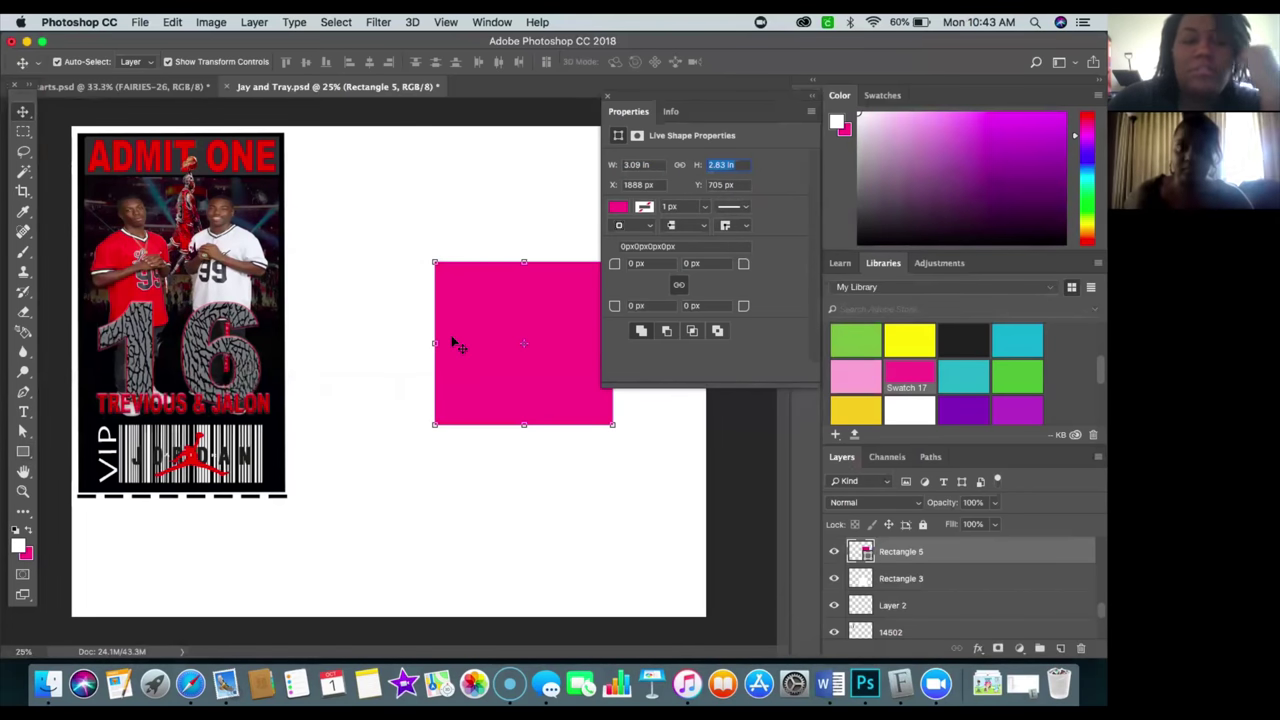
Draw a second, smaller pink rectangle of about 612 × 437 px between the ticket and the first rectangle's lower edge.
left_click(22, 451)
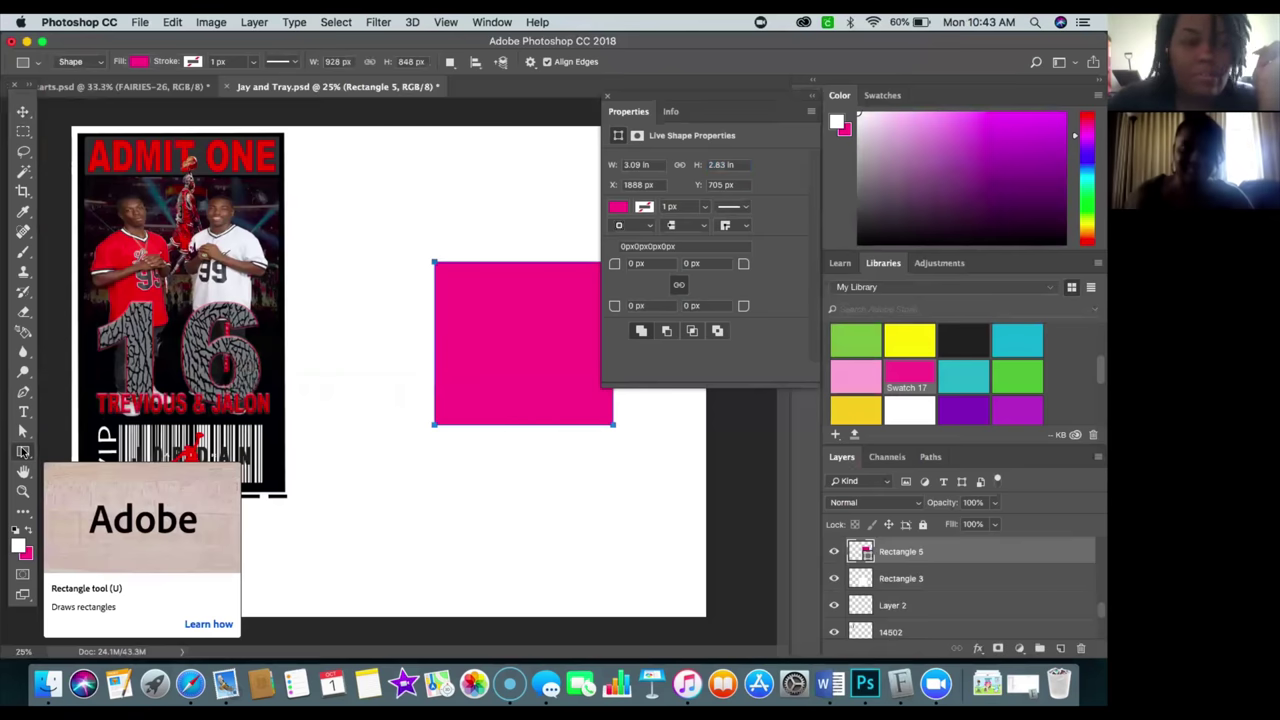
left_click(22, 451)
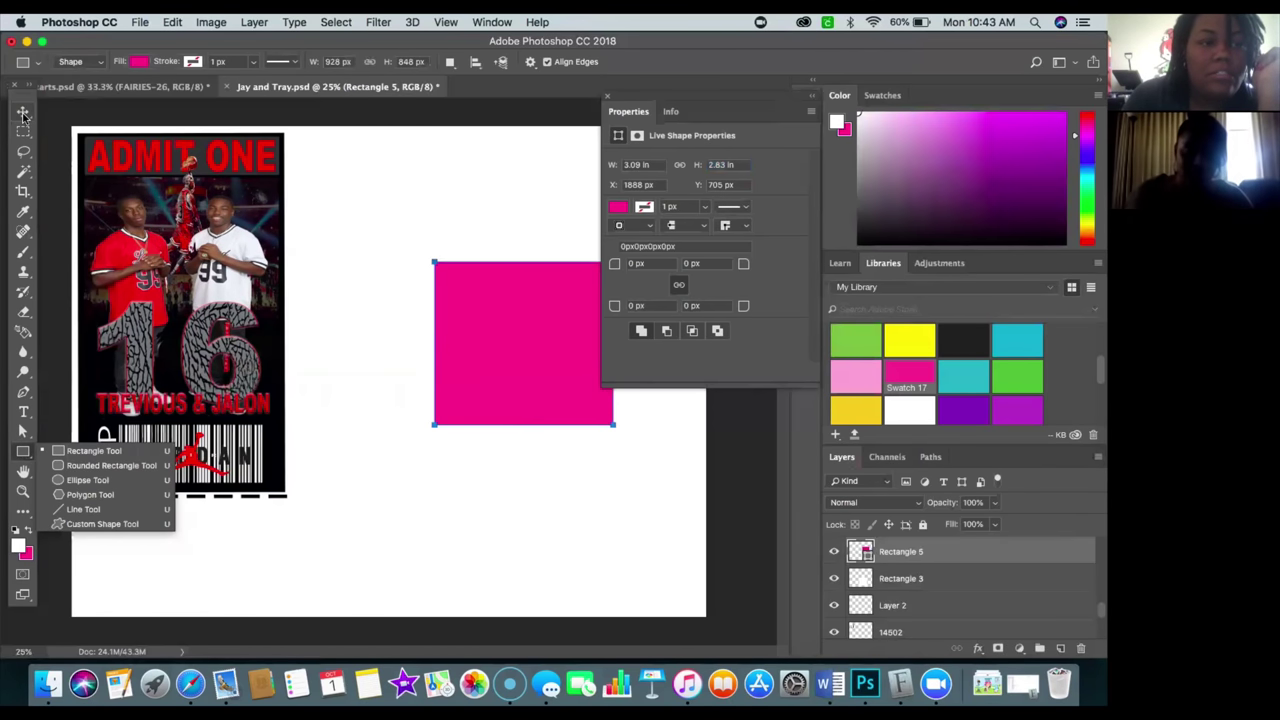
left_click(487, 22)
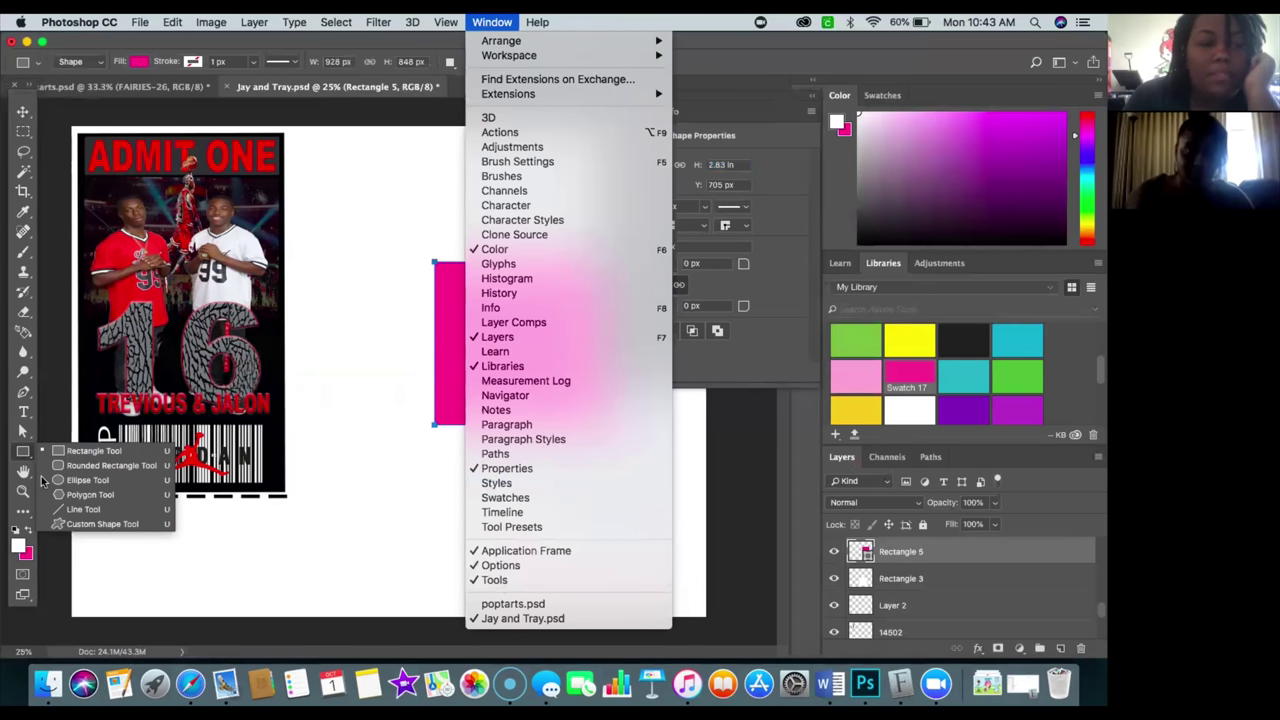
left_click(86, 455)
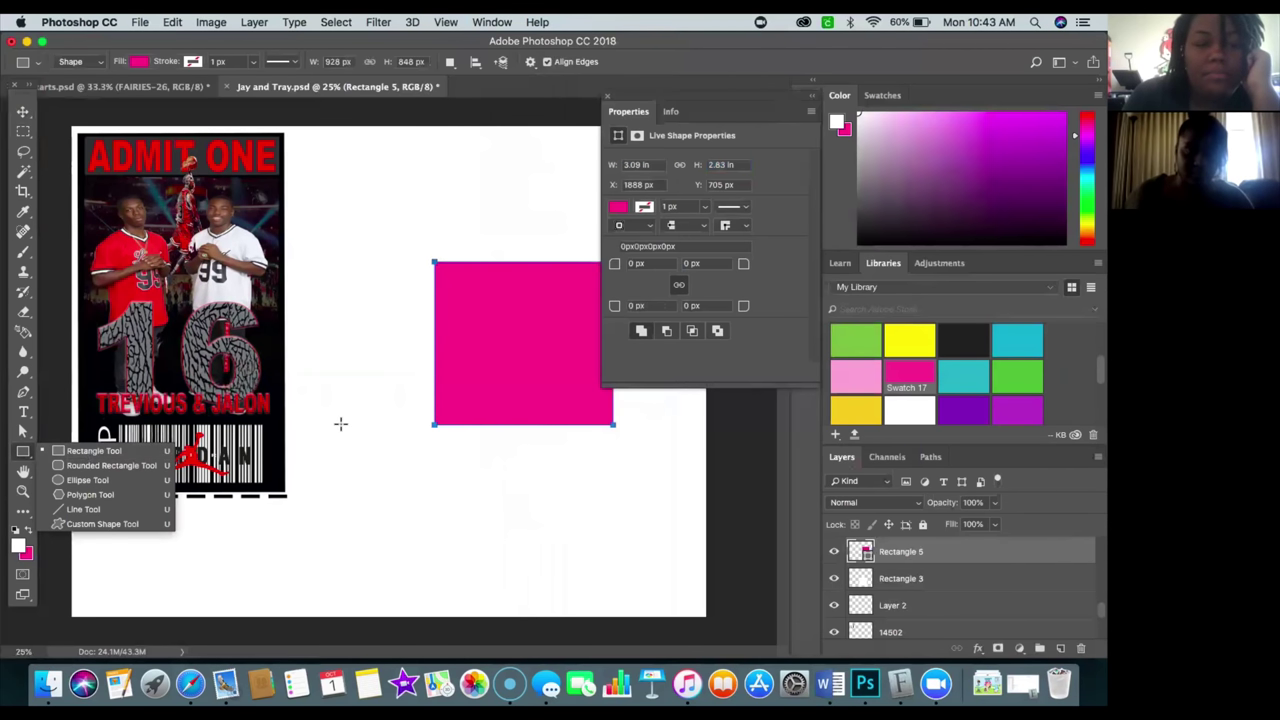
left_click(372, 452)
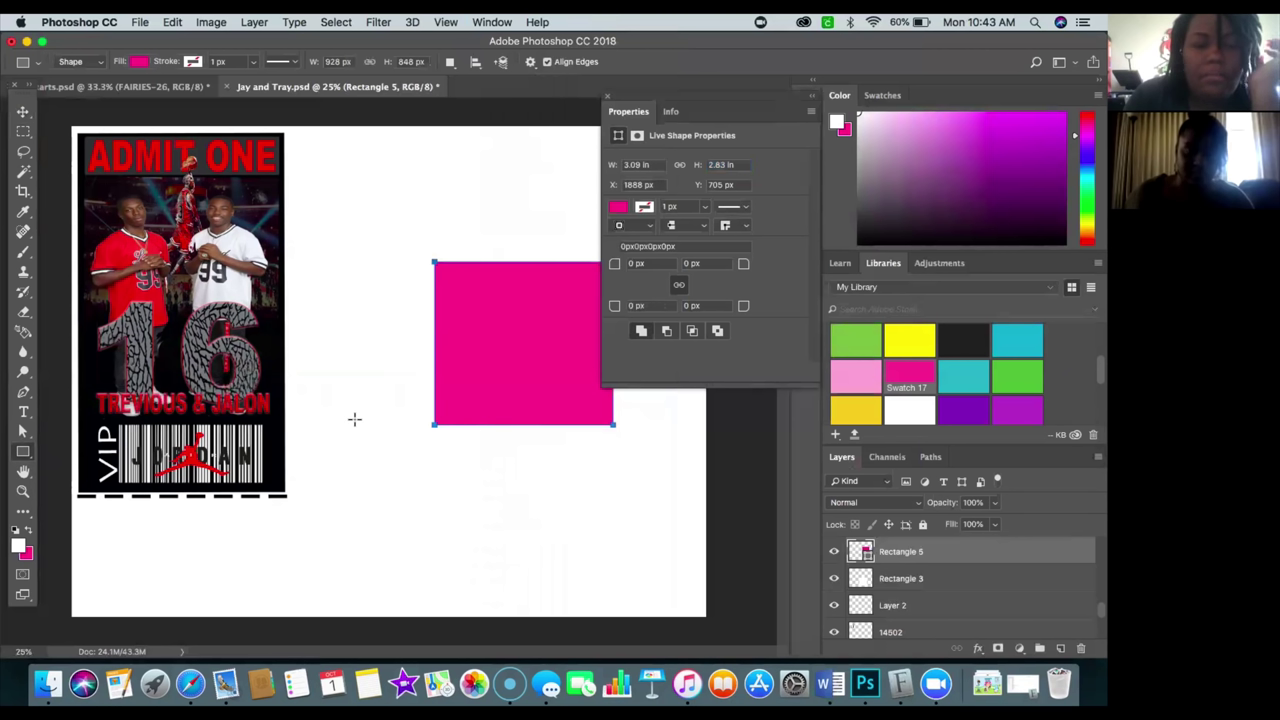
left_click_drag(335, 418, 451, 501)
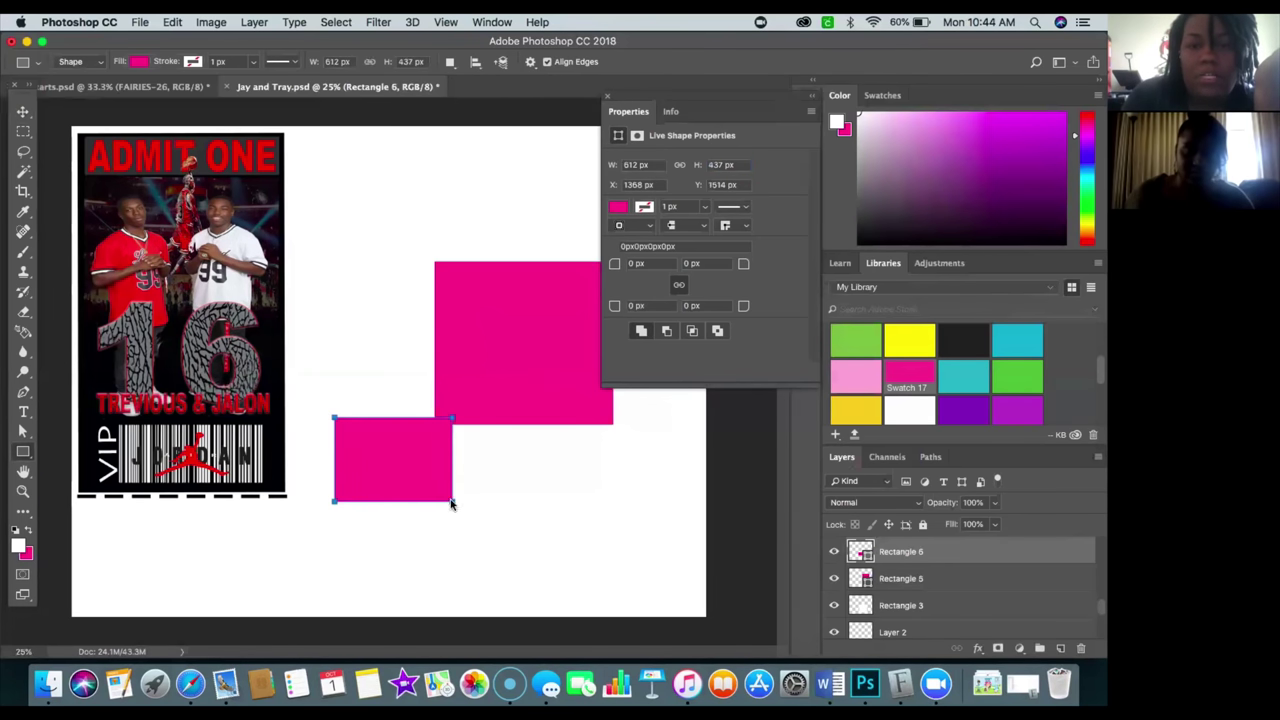
Change the units of the smaller rectangle's width and height to inches.
right_click(657, 165)
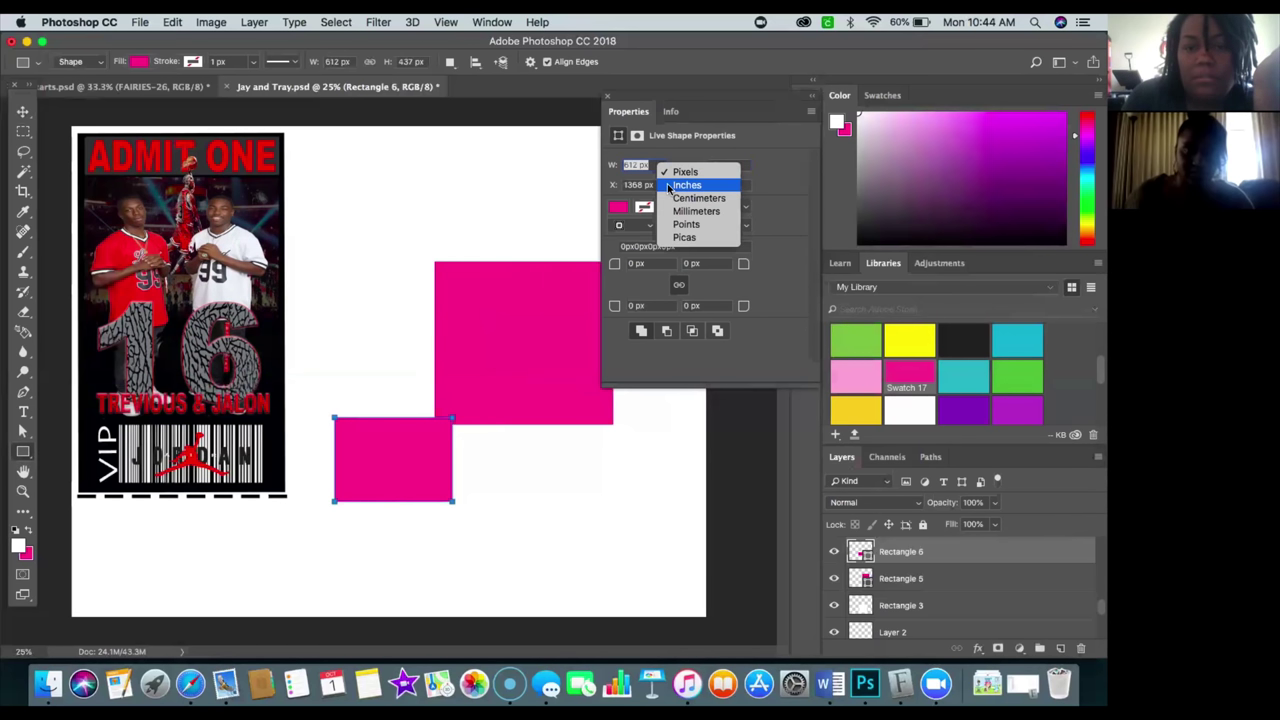
left_click(686, 185)
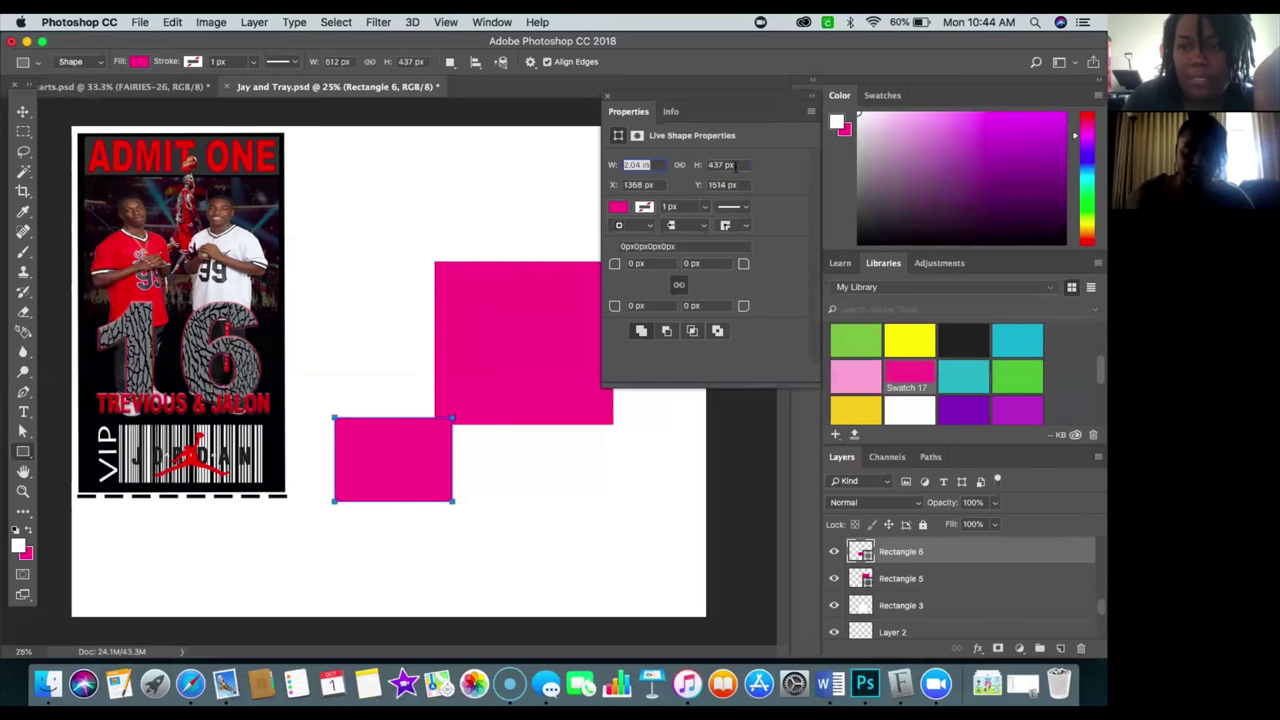
right_click(735, 168)
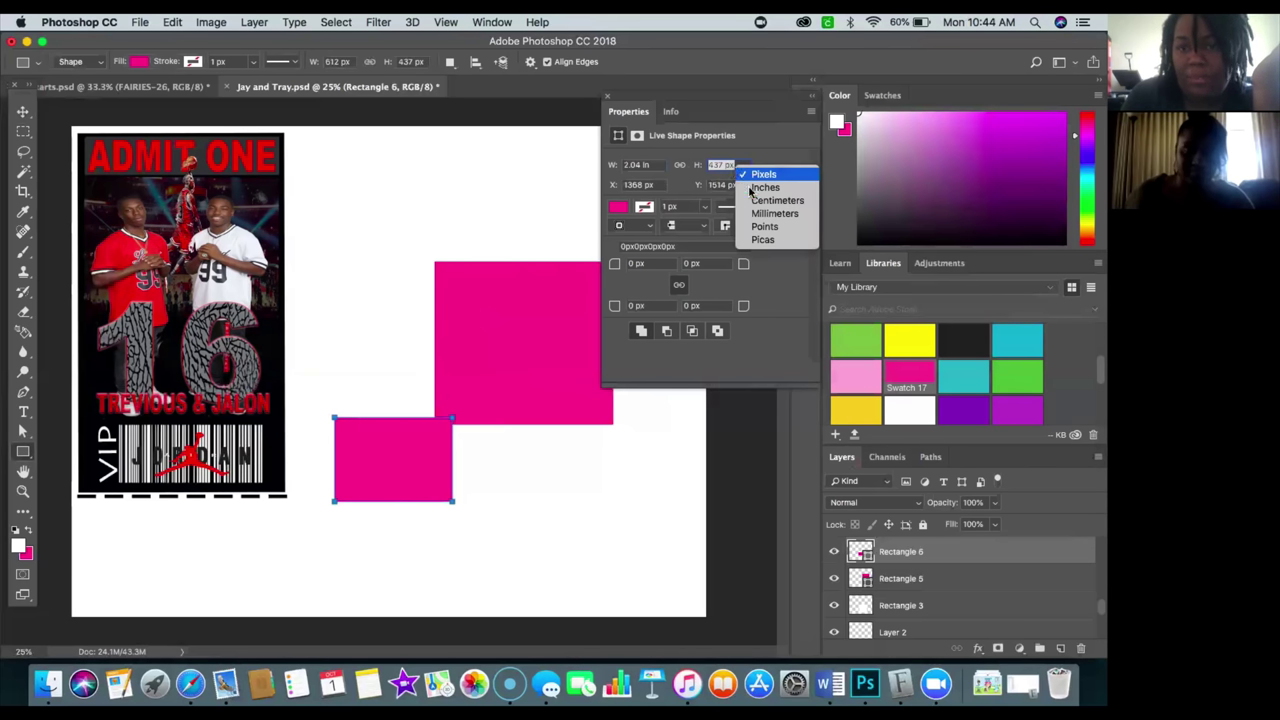
left_click(754, 187)
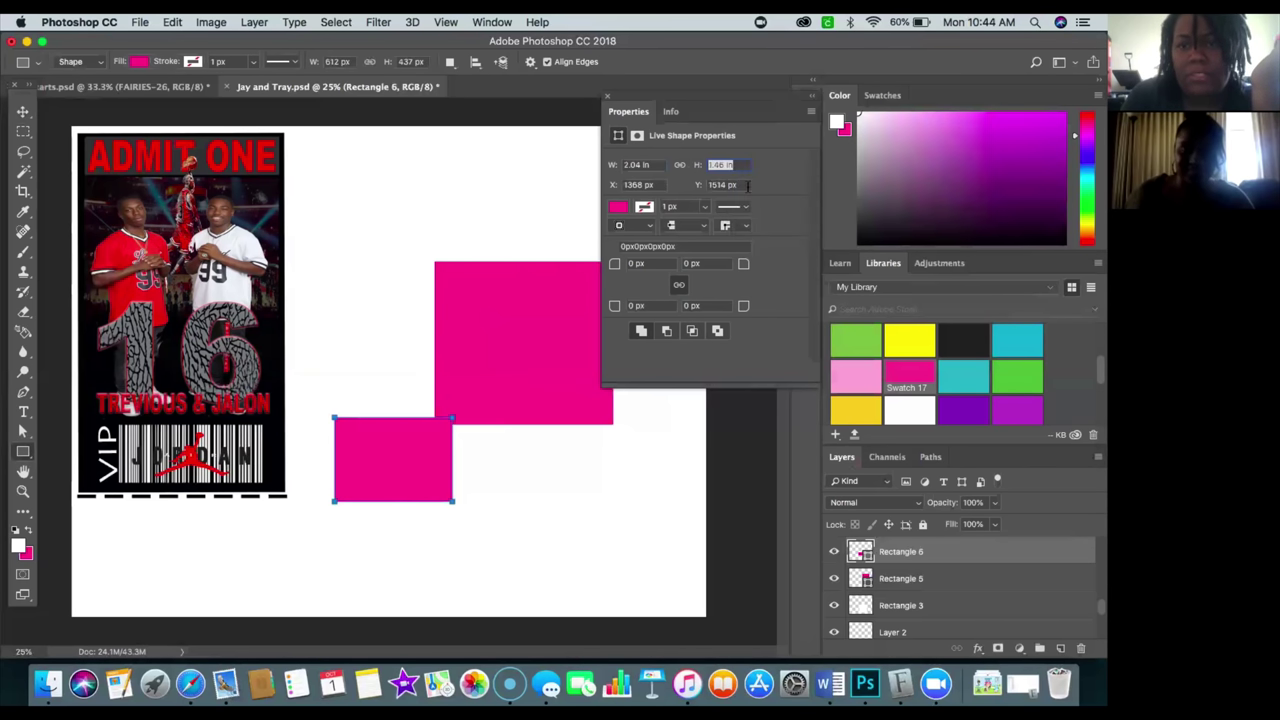
left_click(679, 165)
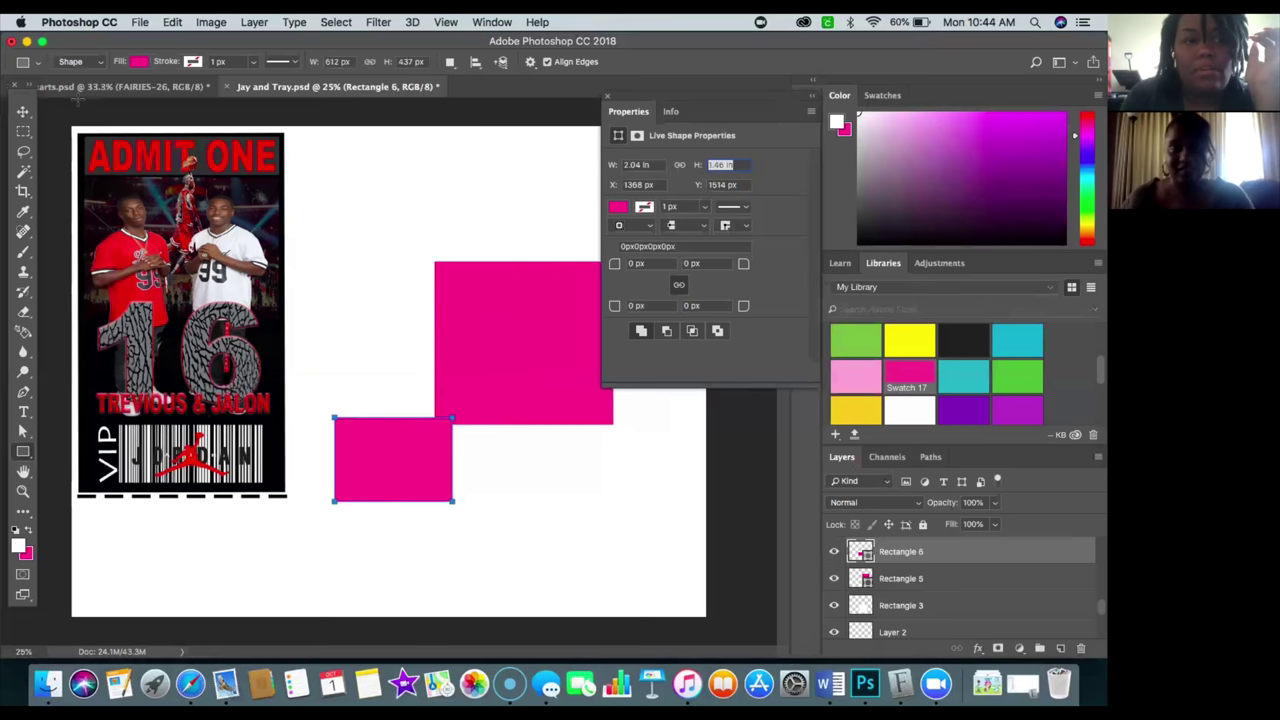
Try to set the smaller pink rectangle's width to 5 inches with the Move tool active.
left_click(21, 113)
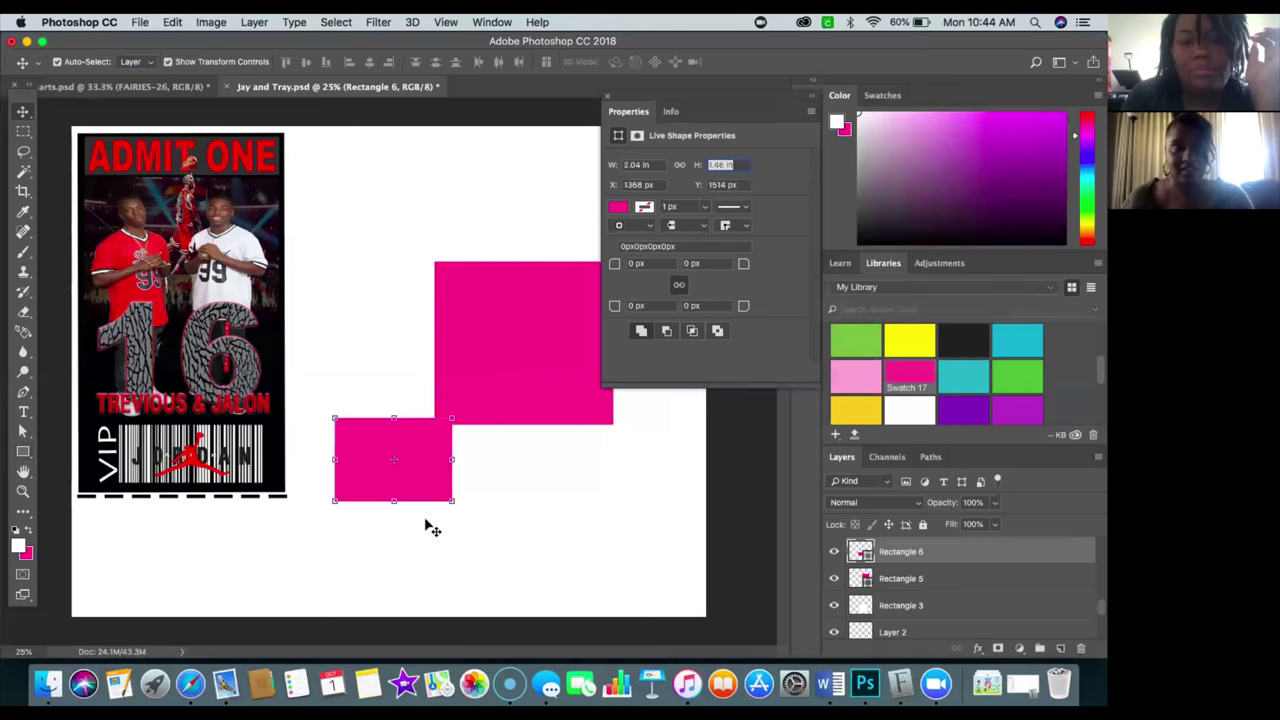
right_click(649, 170)
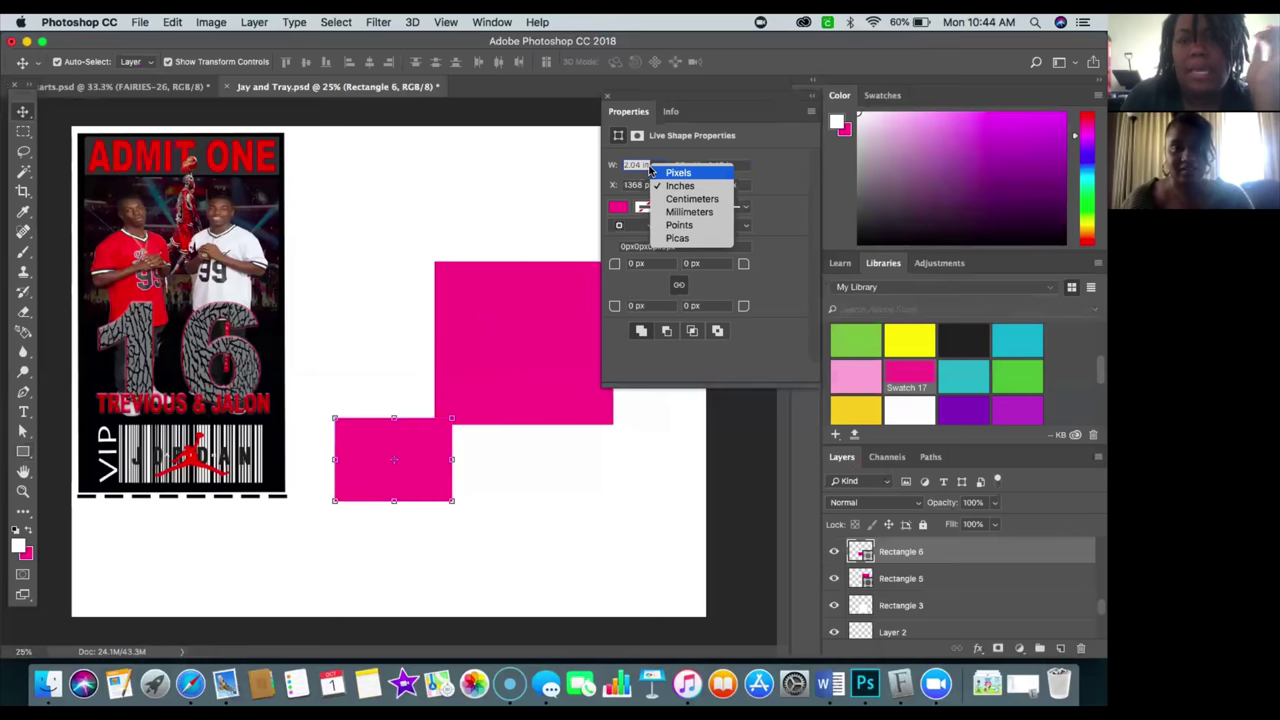
left_click(668, 188)
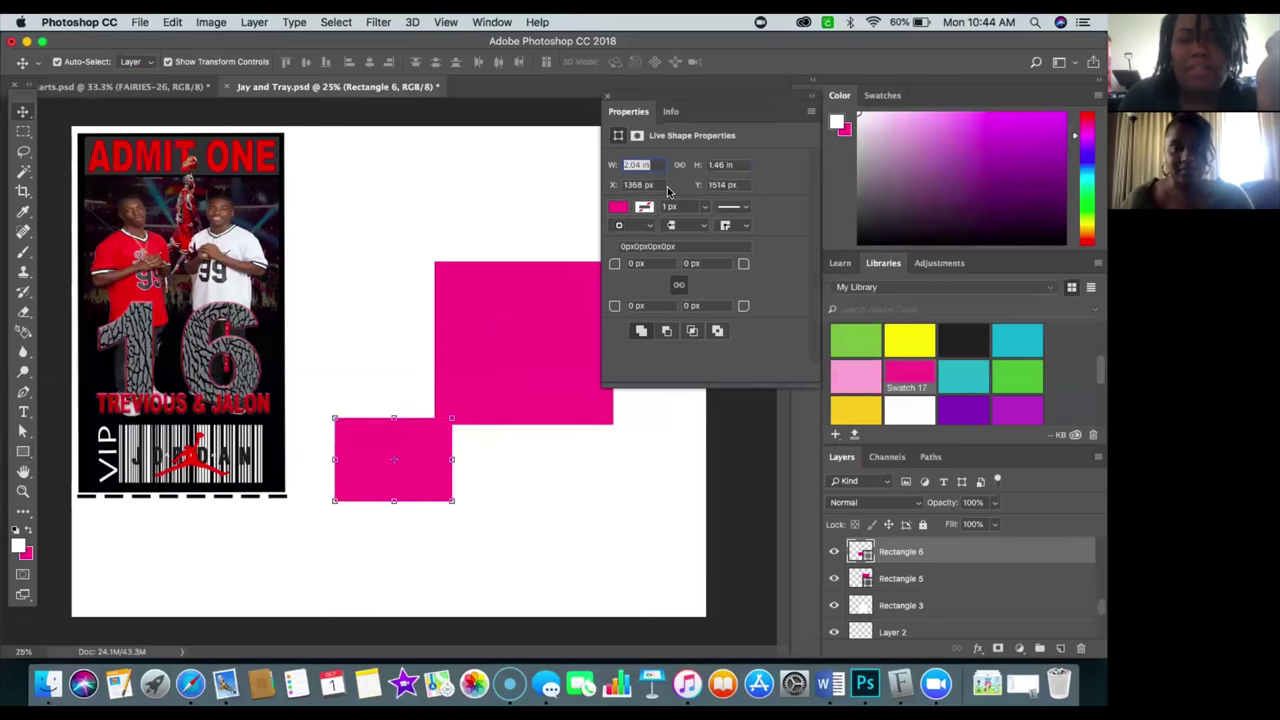
key("5")
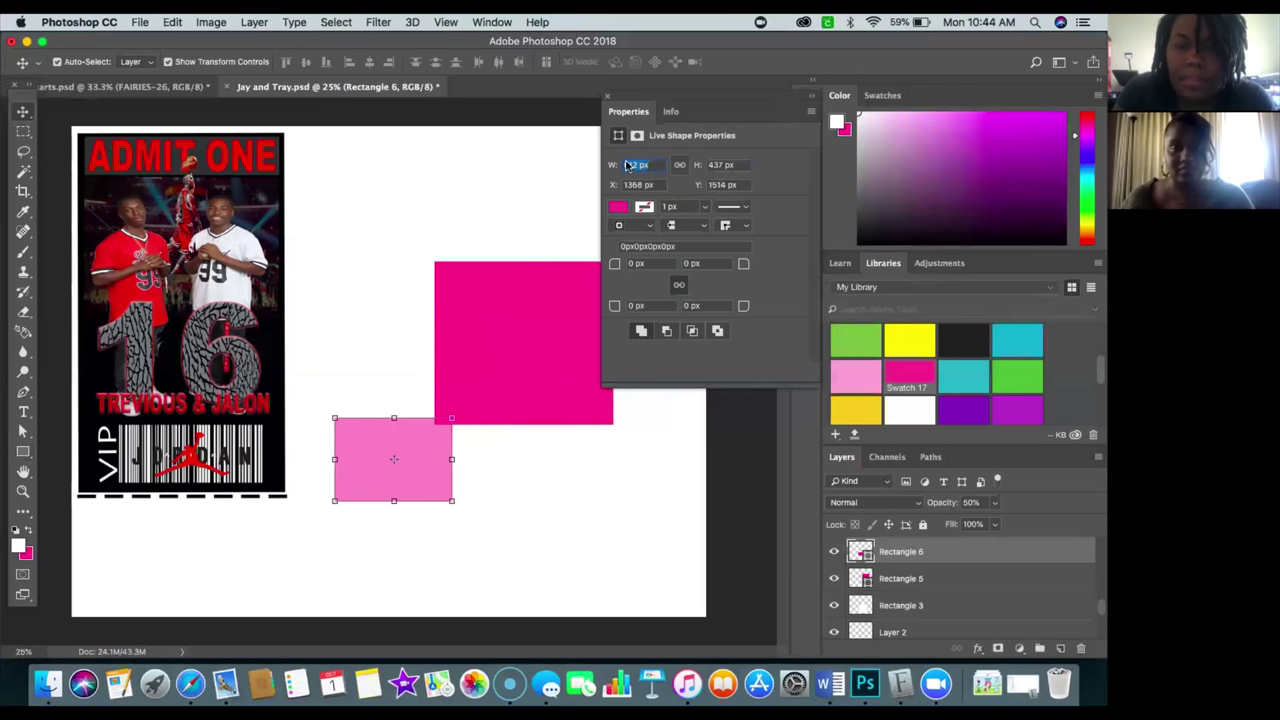
Set the smaller rectangle's width to 5 in, with inches as its unit.
right_click(657, 168)
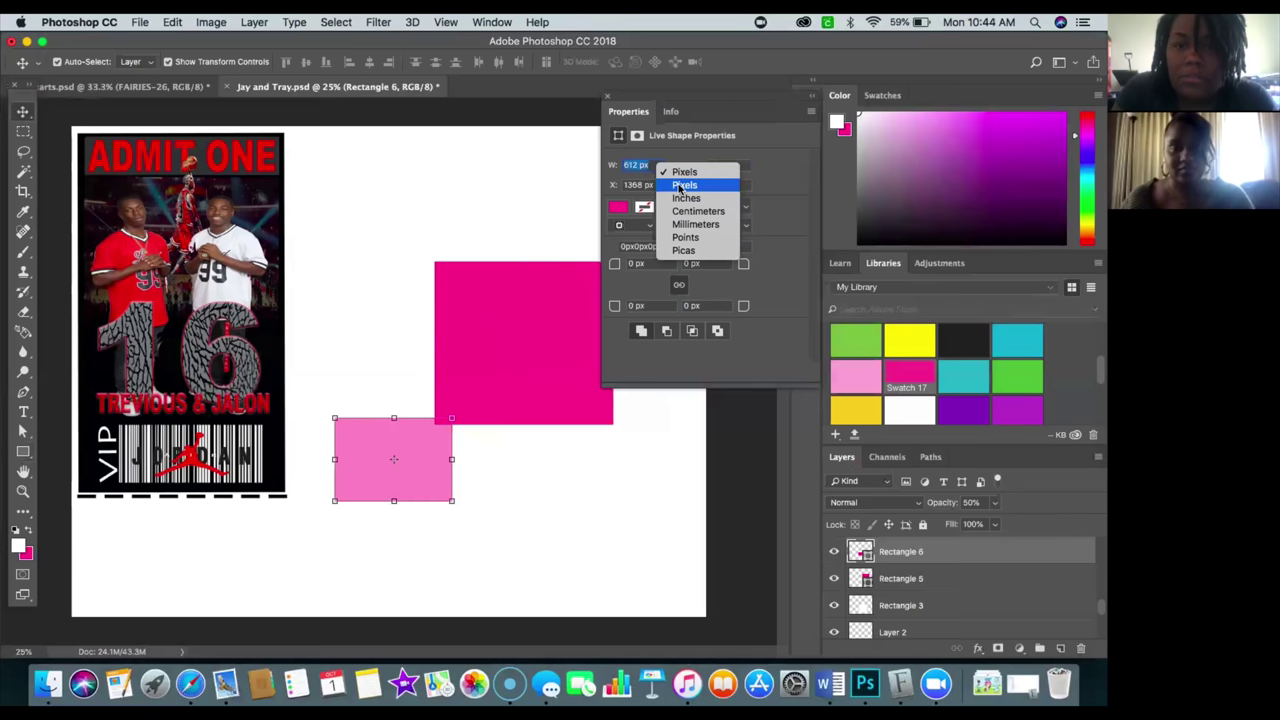
left_click(665, 180)
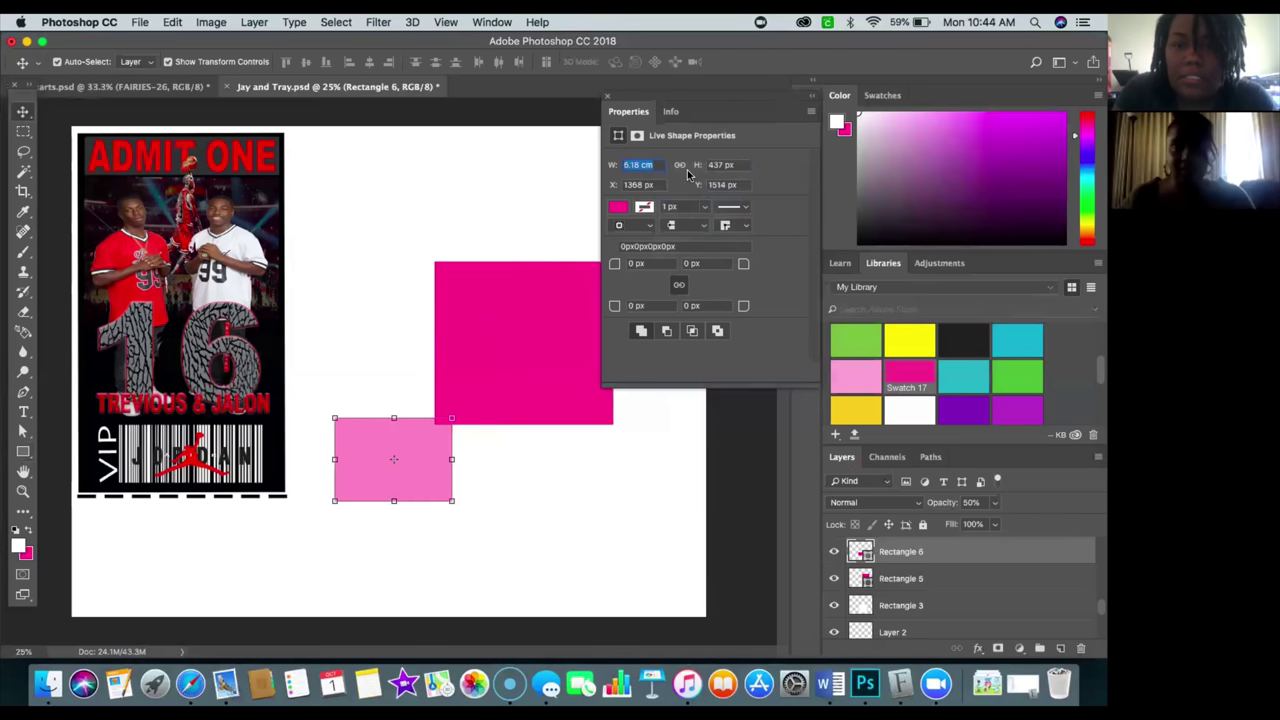
left_click(632, 170)
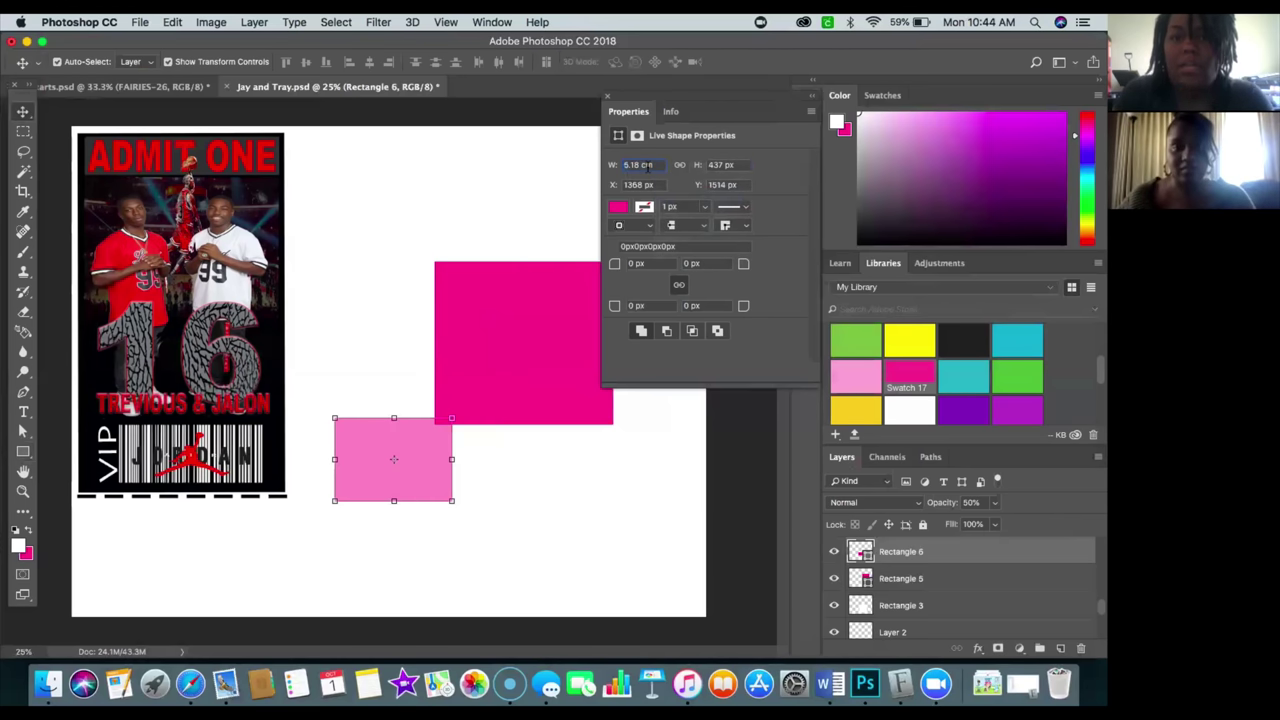
left_click_drag(647, 167, 620, 168)
type("5")
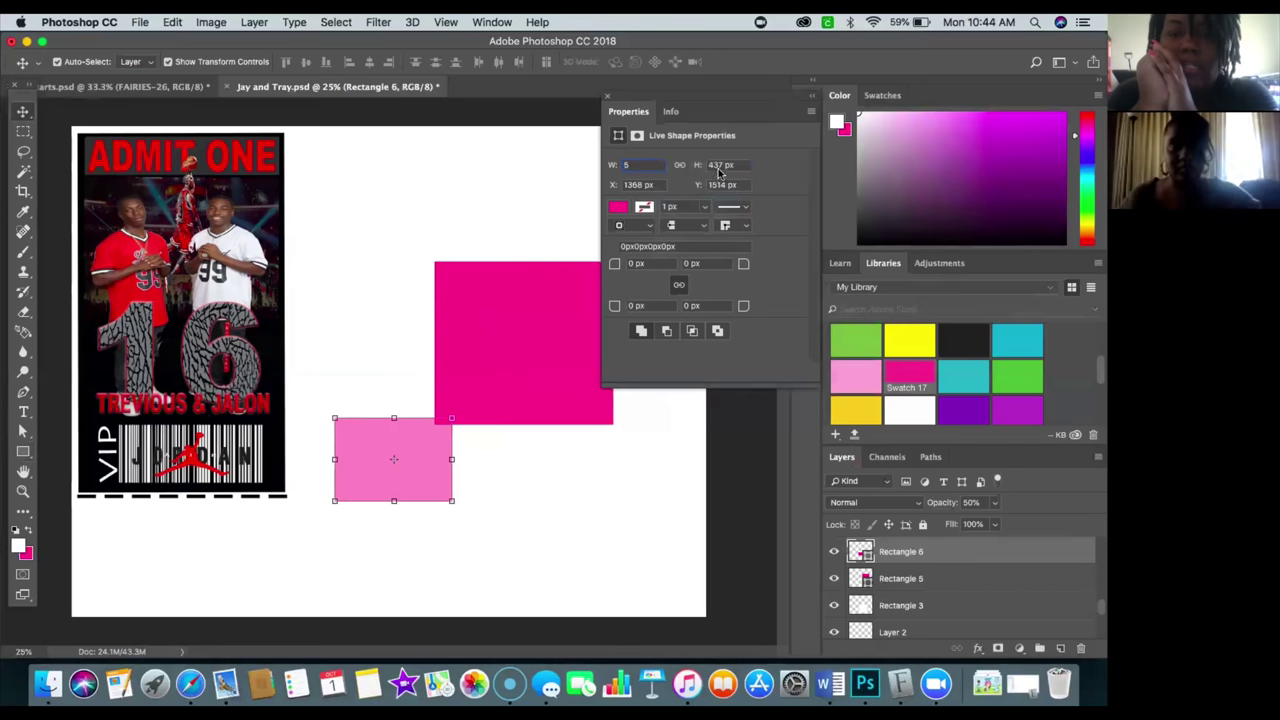
right_click(658, 172)
left_click(672, 182)
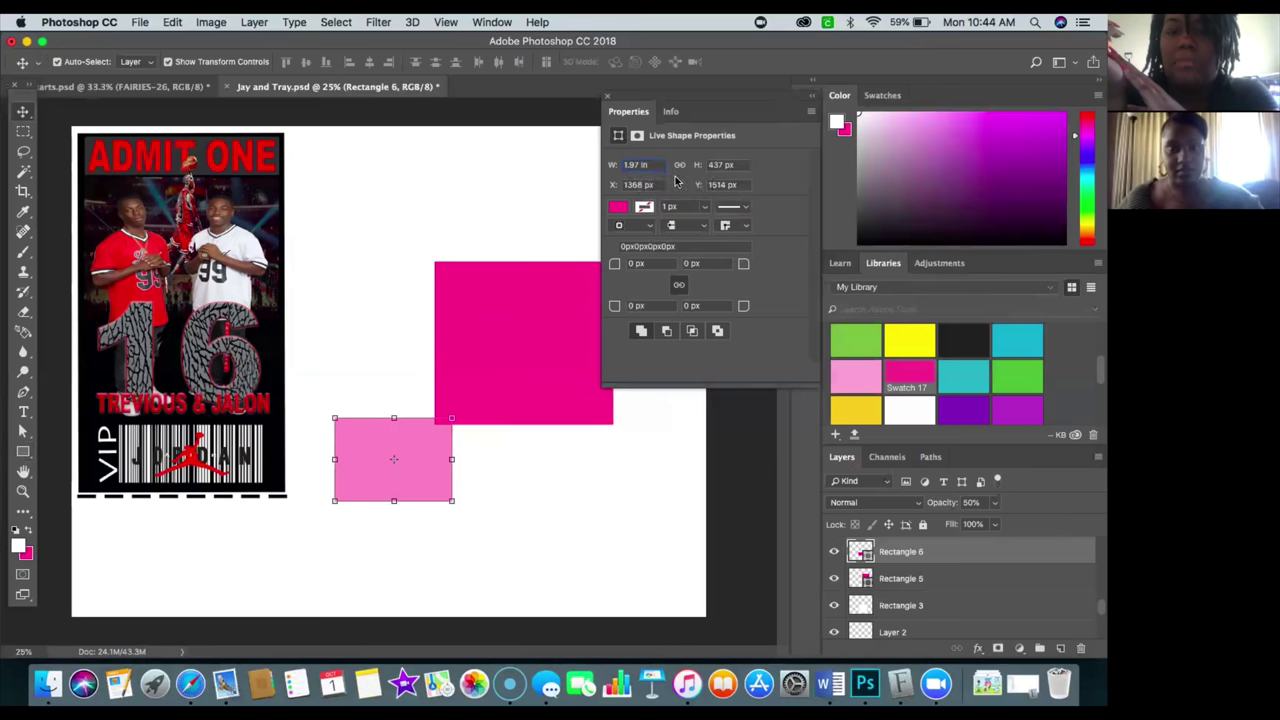
key("BackSpace")
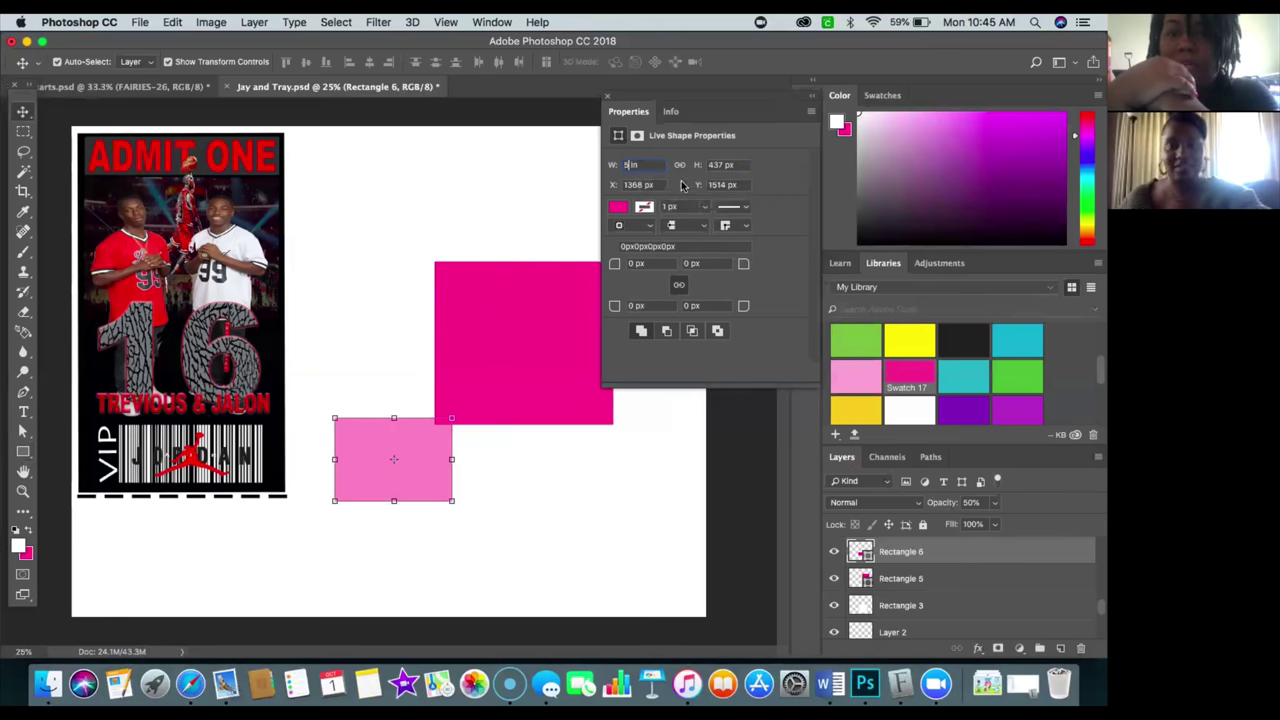
key("Return")
Set the same rectangle's height to 5 in, with inches as its unit.
left_click(725, 165)
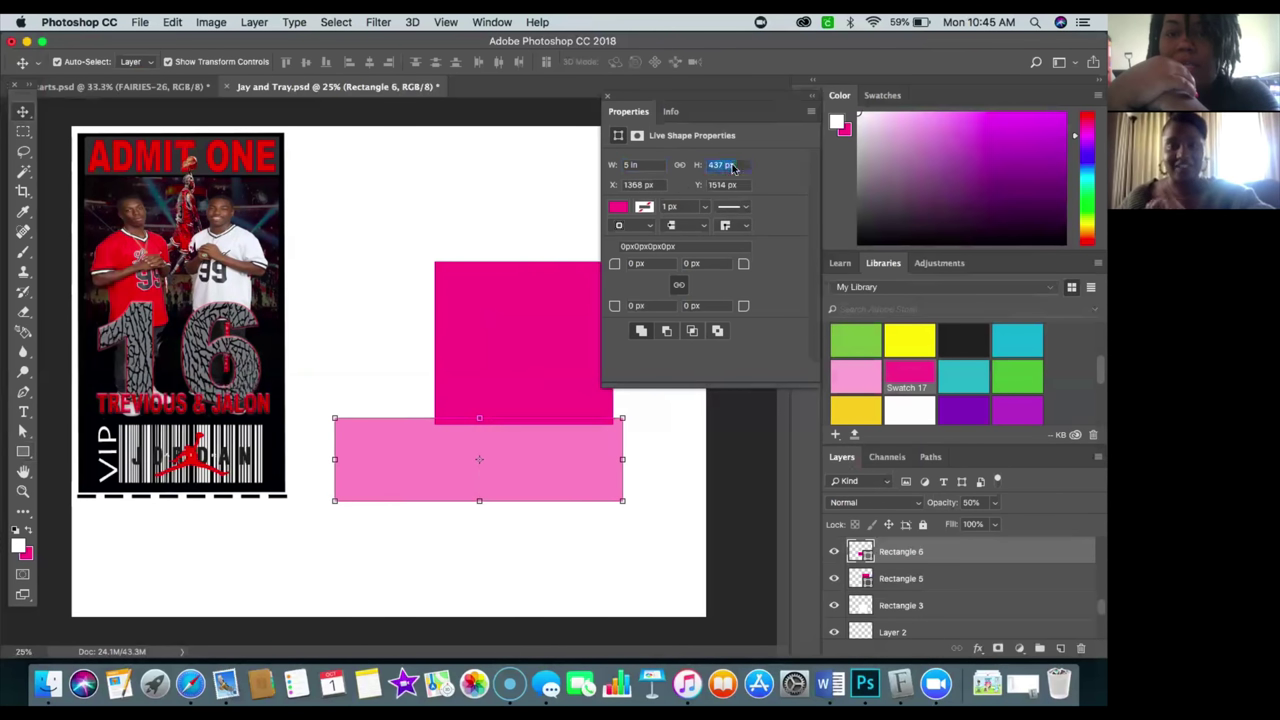
right_click(730, 166)
left_click(756, 206)
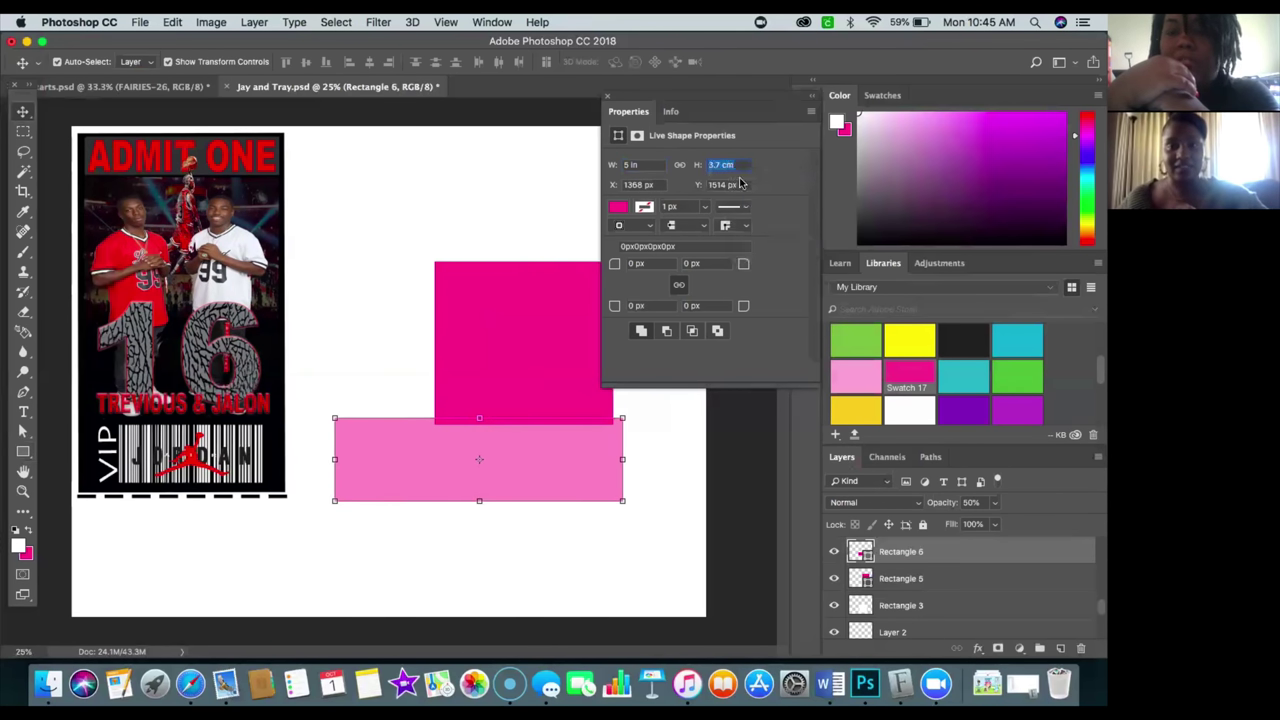
right_click(738, 167)
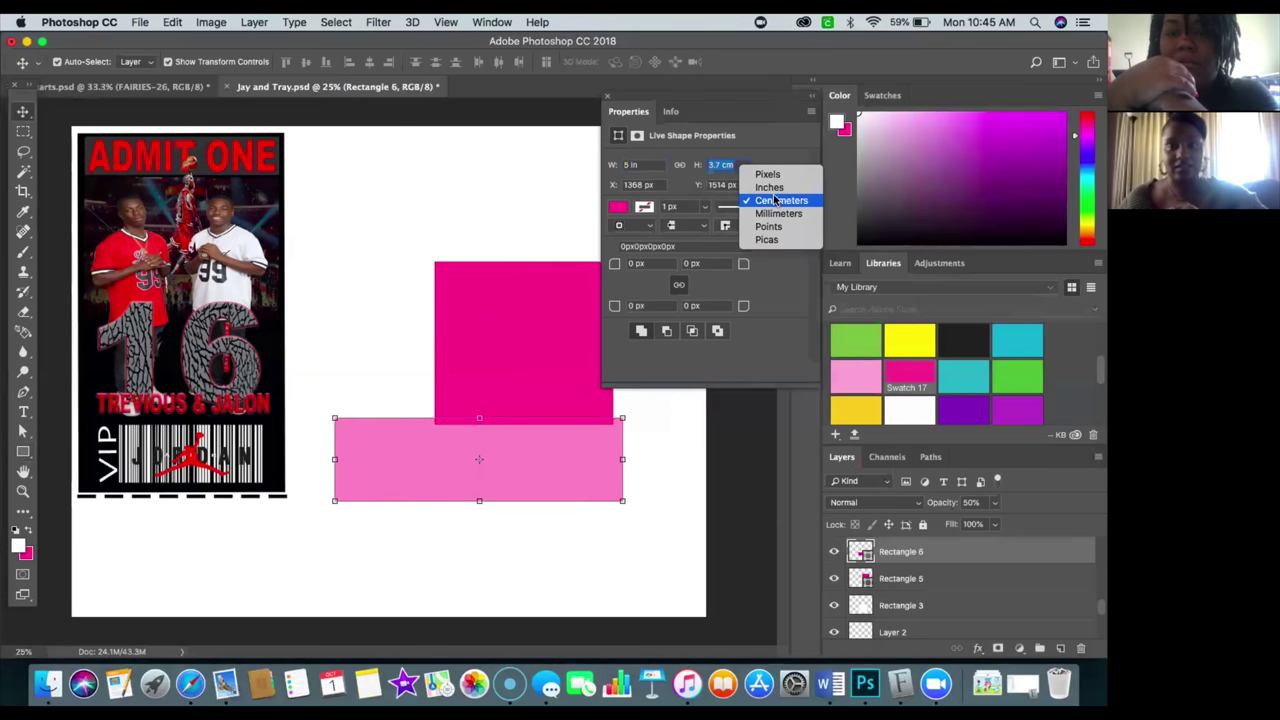
left_click(762, 186)
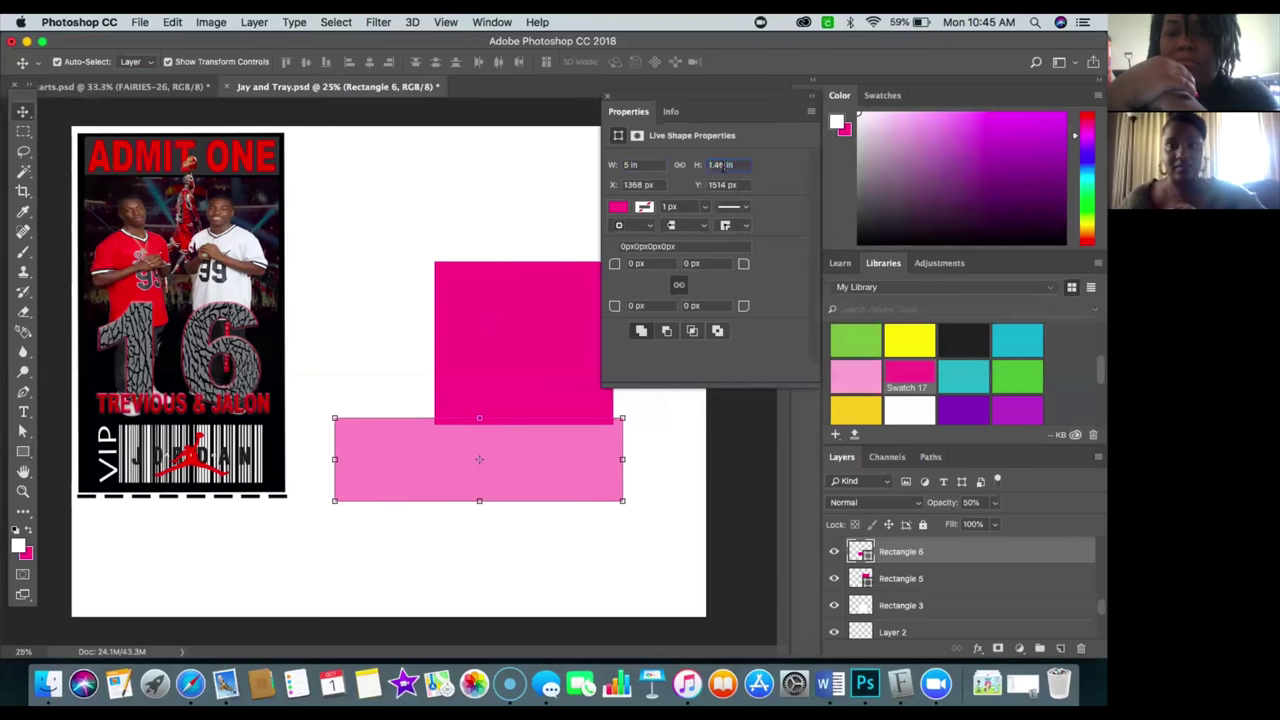
key("BackSpace")
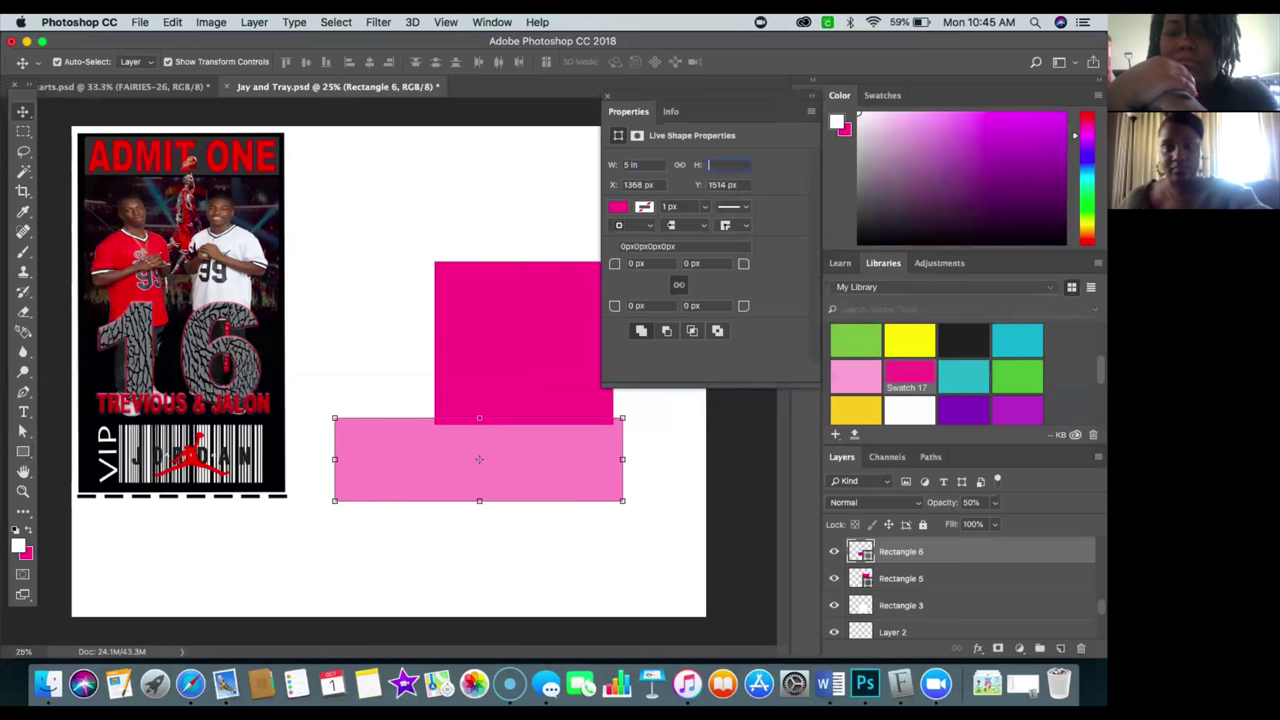
type("5")
key("Return")
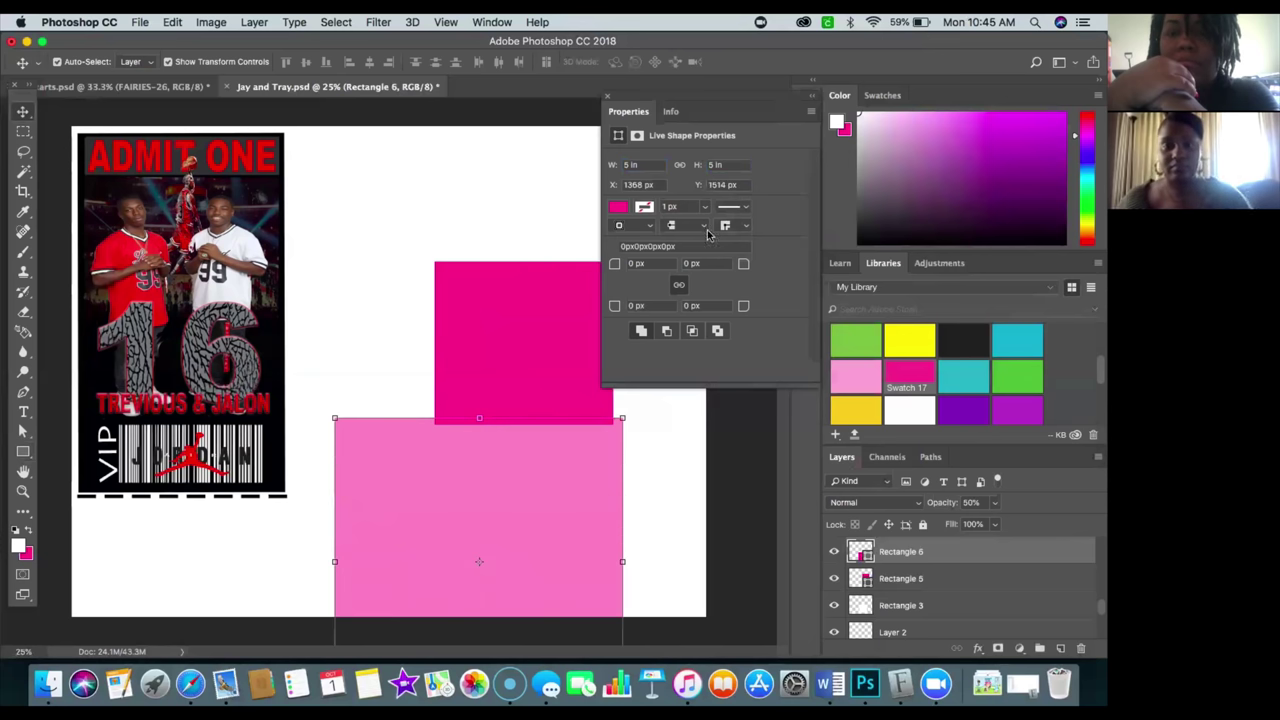
Move the 5-inch square up beside the ticket, over the other pink rectangle, to about X 1316 px and Y 525 px.
left_click_drag(516, 476, 556, 304)
key("ctrl+t")
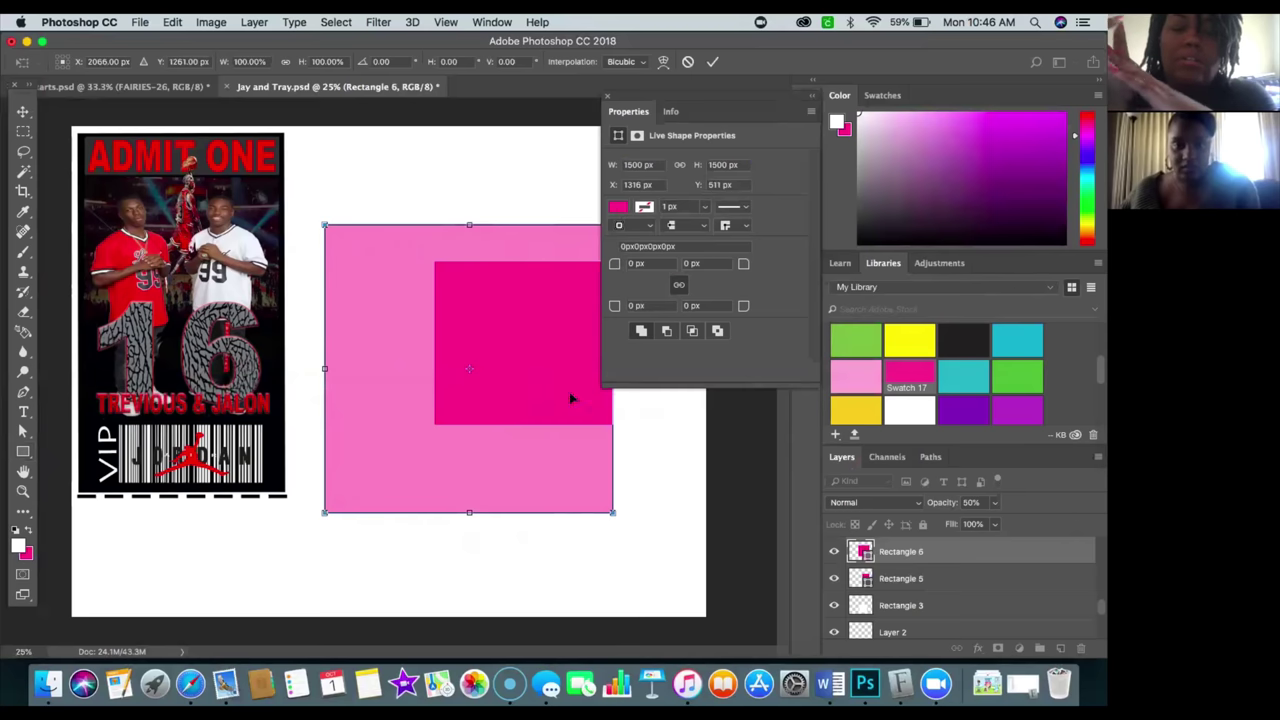
left_click_drag(570, 398, 569, 401)
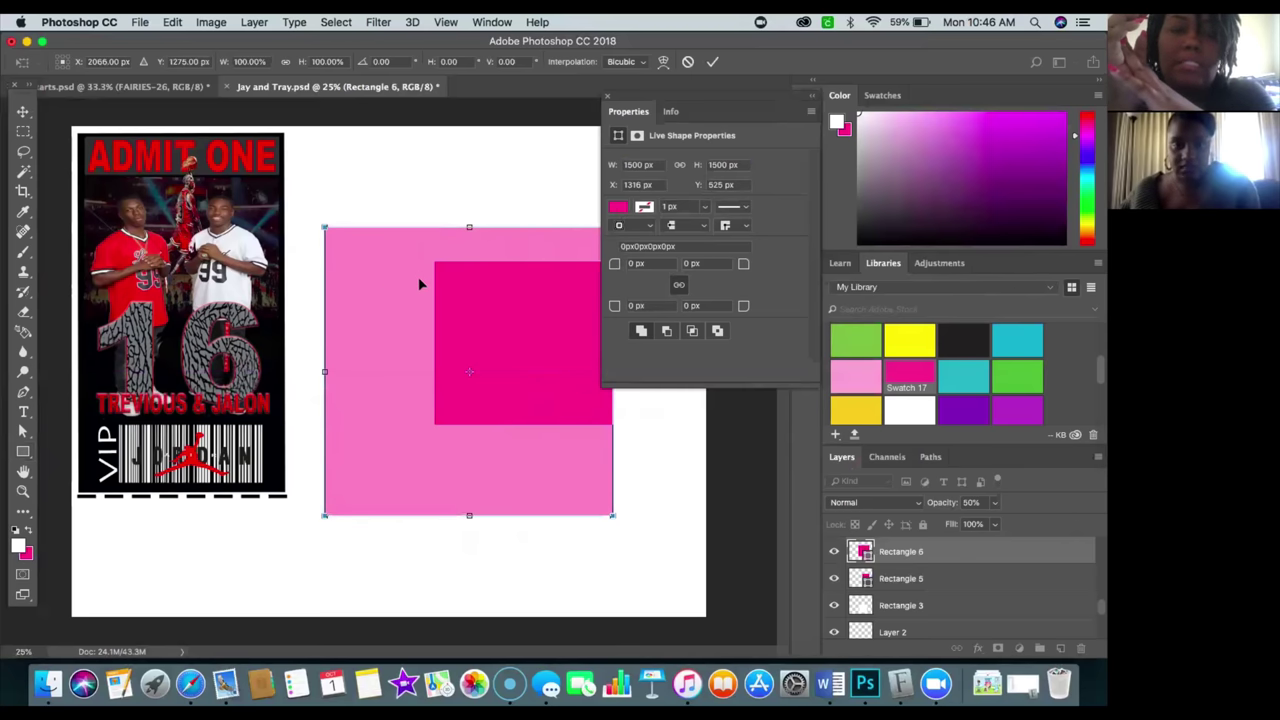
key("Return")
Change the square's fill to turquoise from the recently used colors with the Rectangle tool active.
left_click(618, 209)
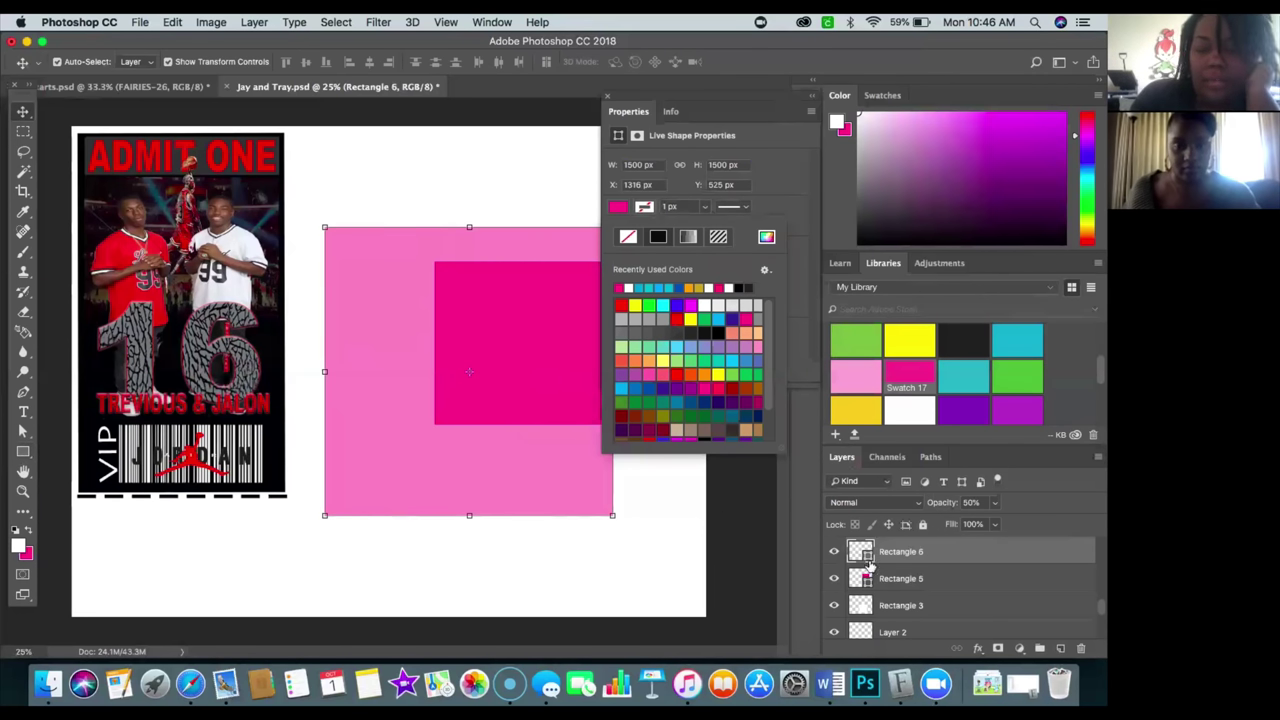
left_click(24, 452)
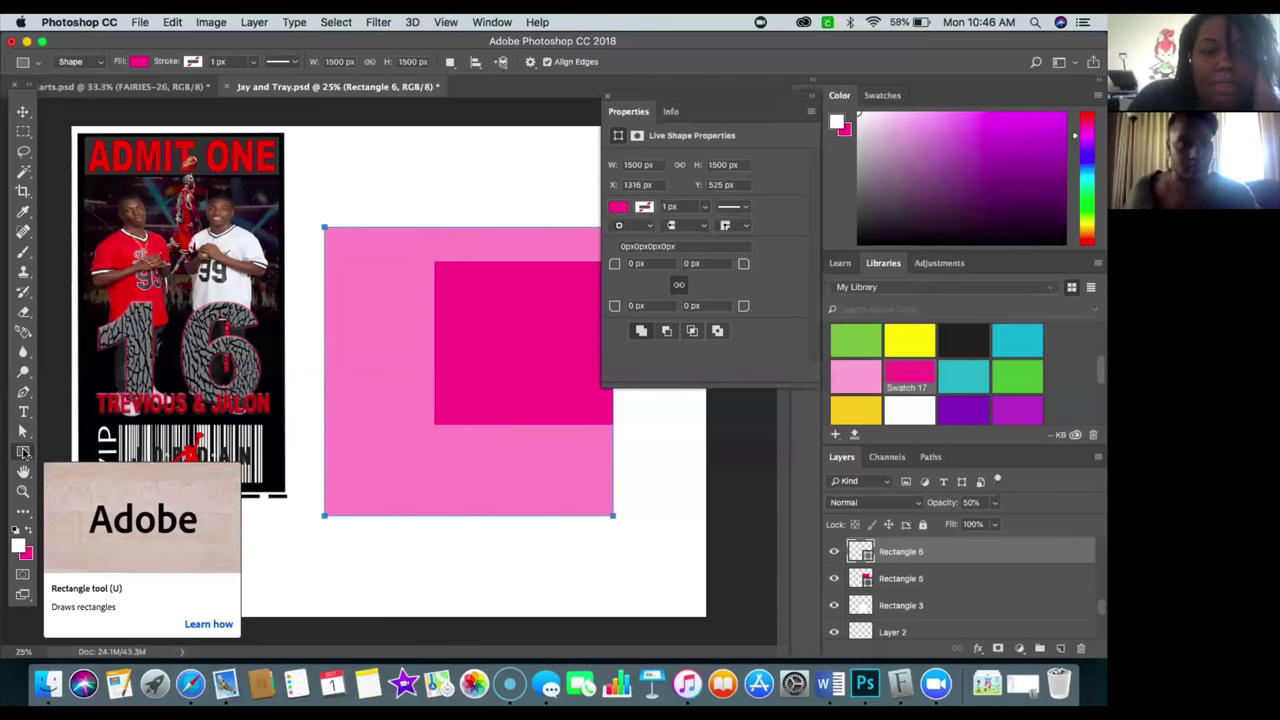
left_click(620, 210)
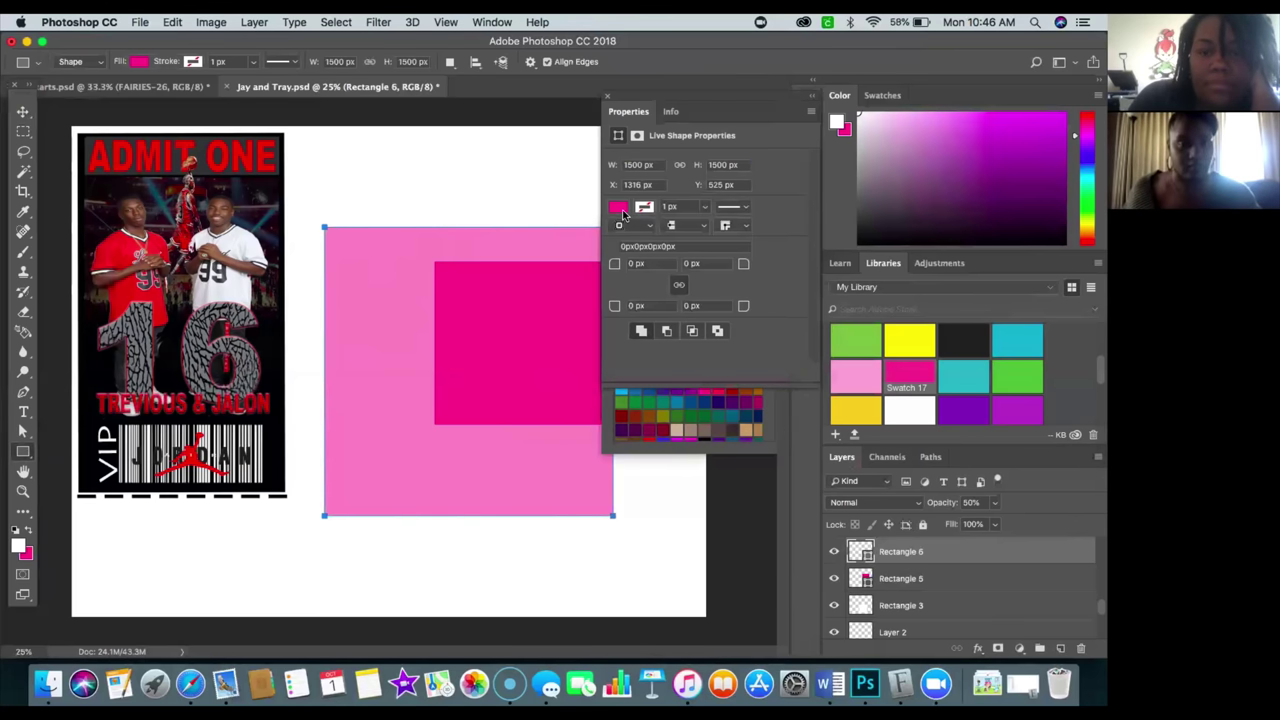
left_click(139, 62)
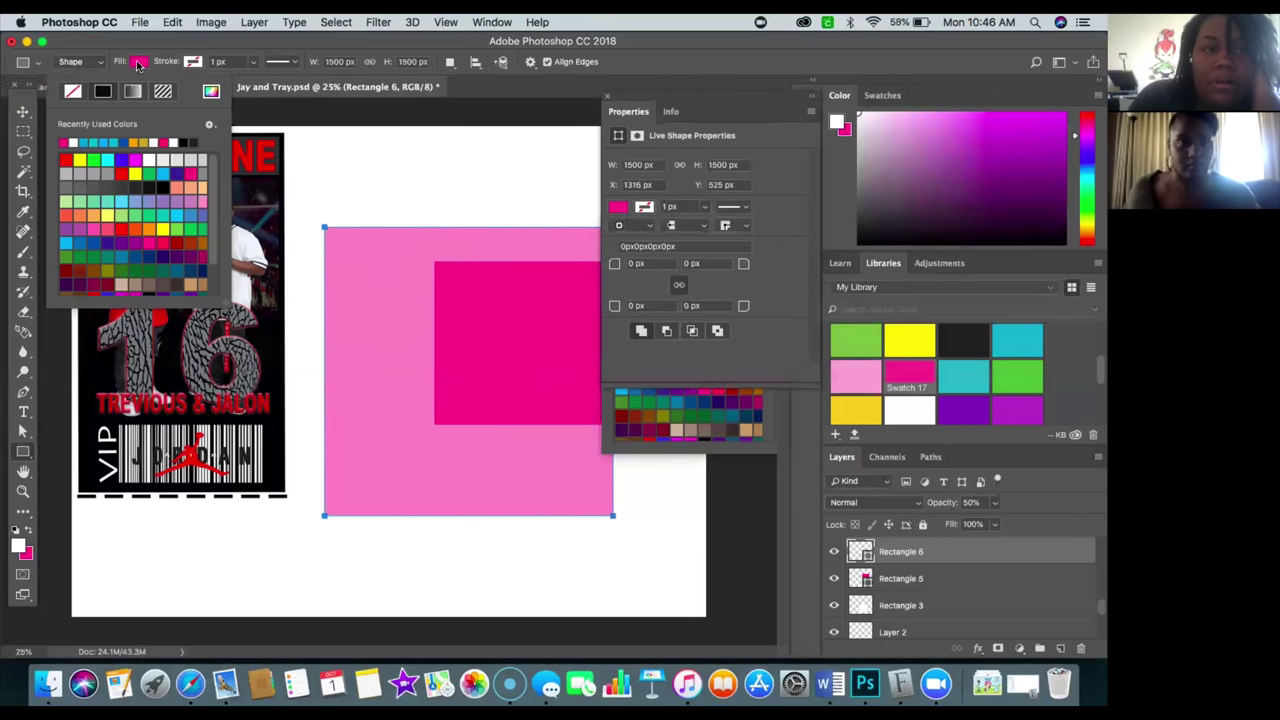
left_click(104, 142)
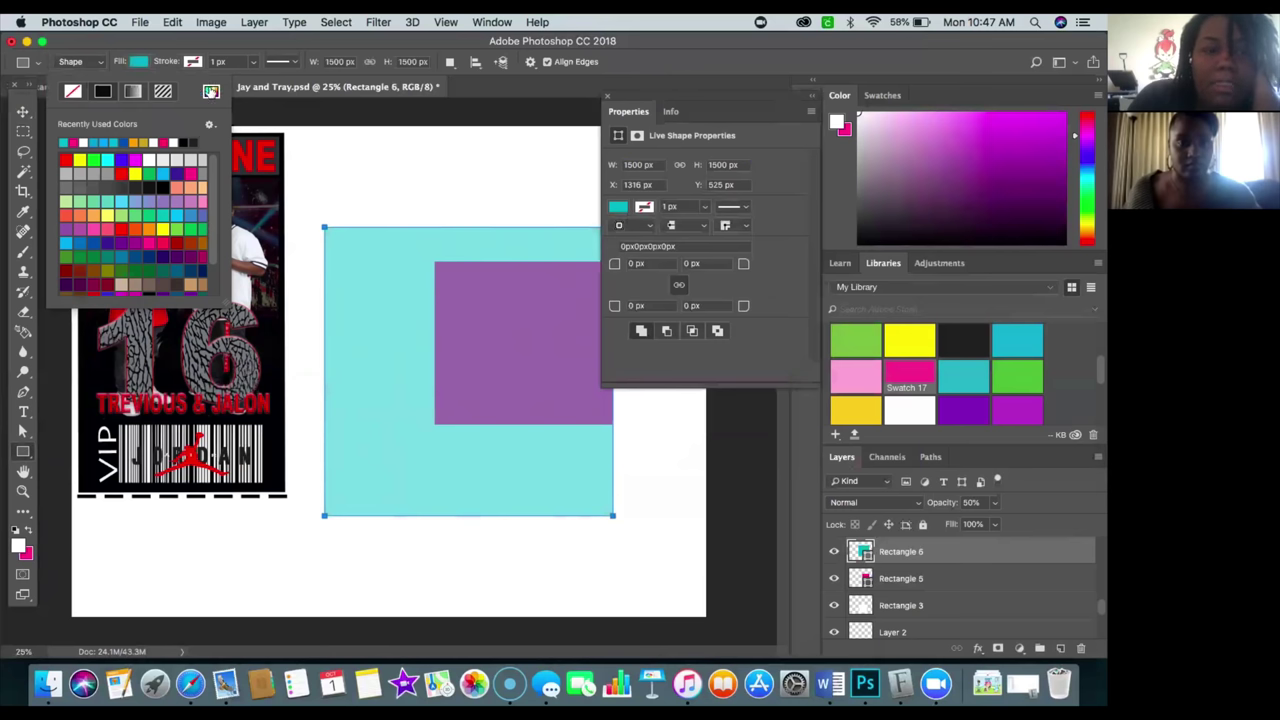
Change the square's fill to the custom dark red 9c0b10.
left_click(211, 91)
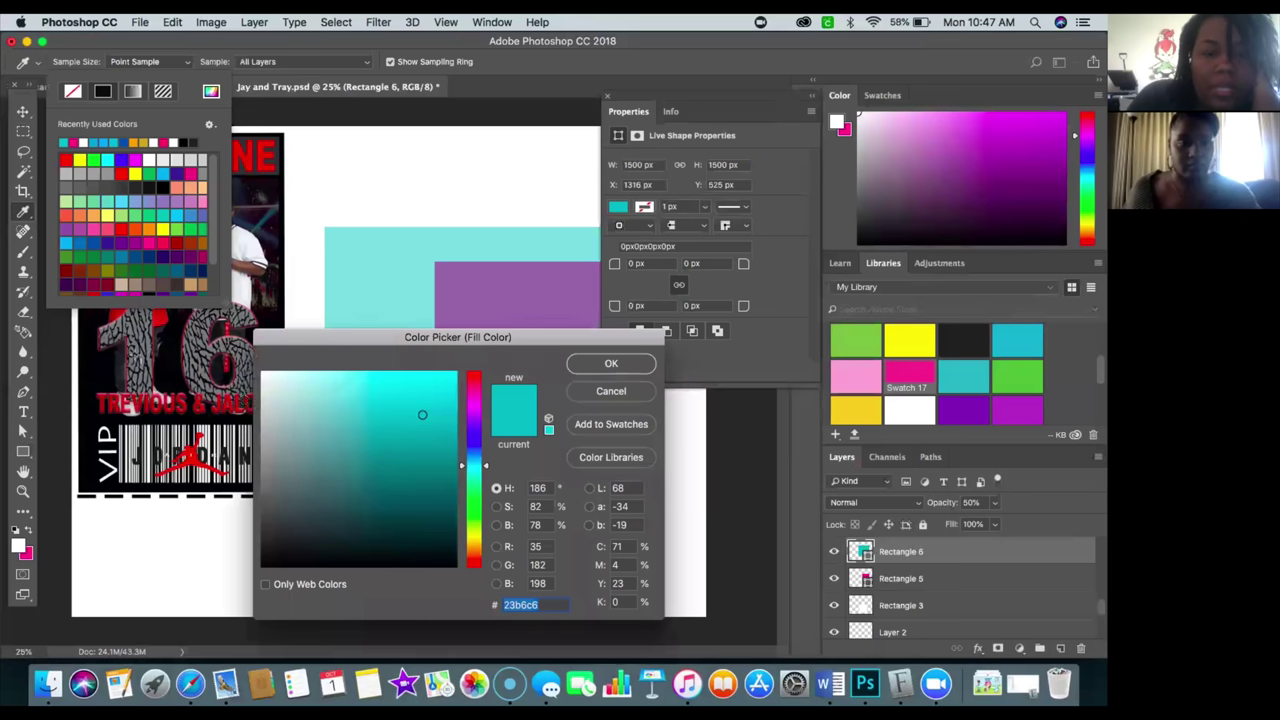
type("9c0b10")
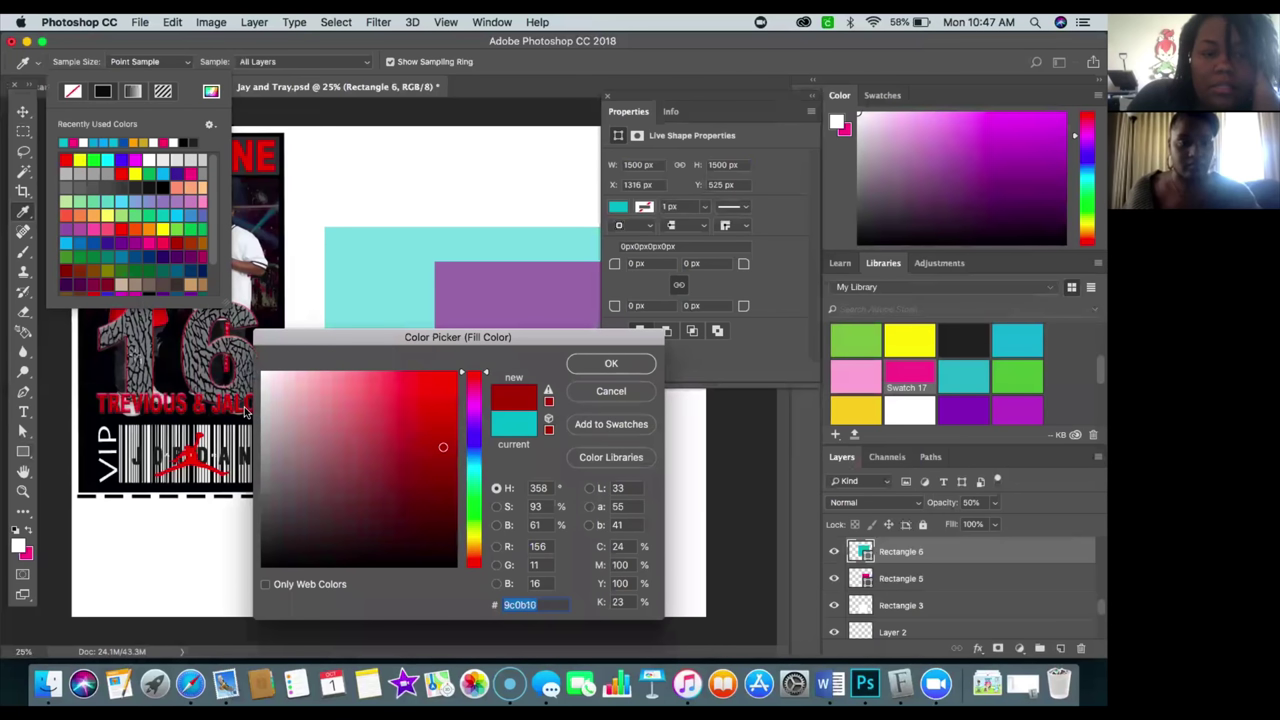
left_click(611, 364)
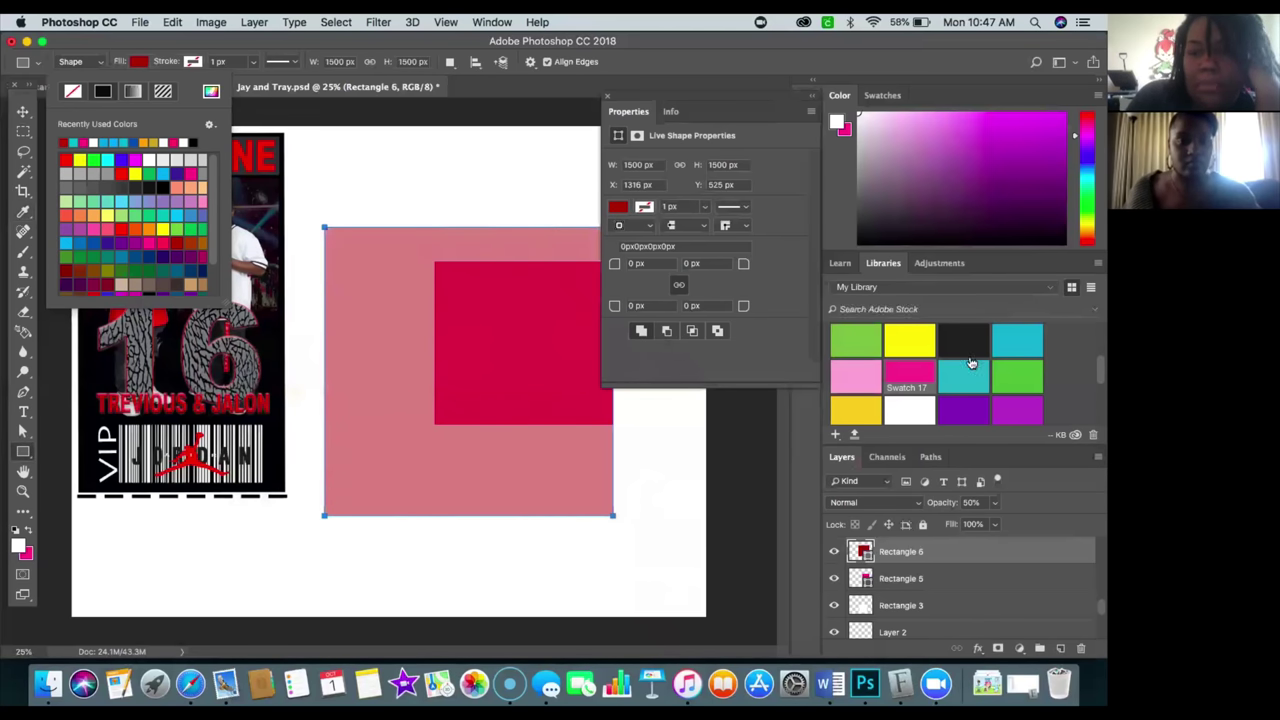
Look through the blend modes, keeping Normal, and set the square layer's opacity to 100%.
left_click(994, 503)
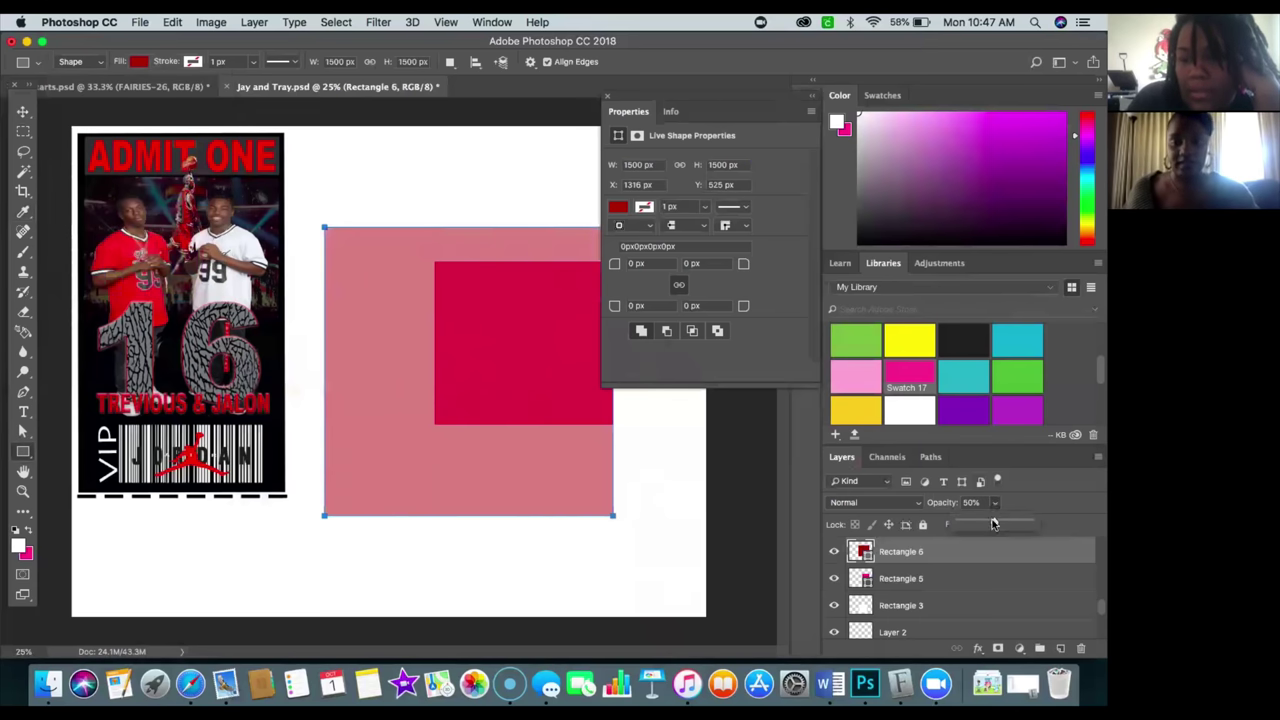
mouse_move(993, 524)
left_mouse_down()
mouse_move(1030, 525)
mouse_move(993, 521)
left_mouse_up()
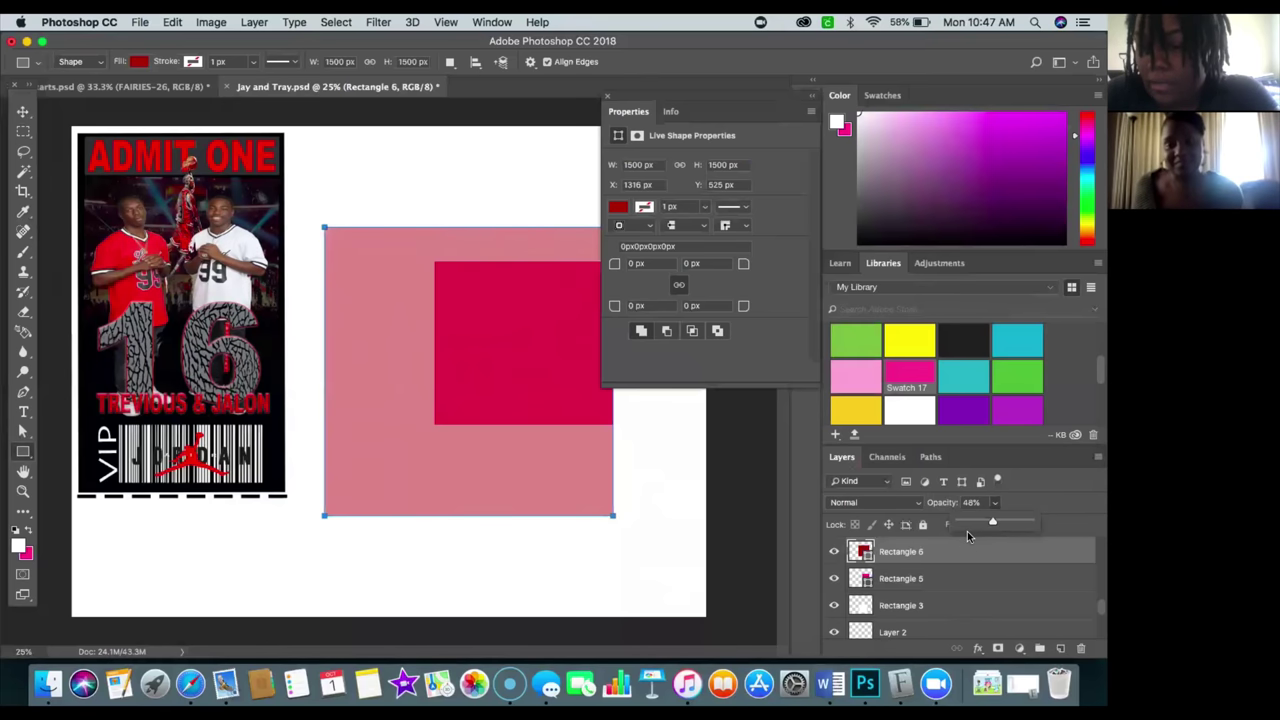
left_click(918, 503)
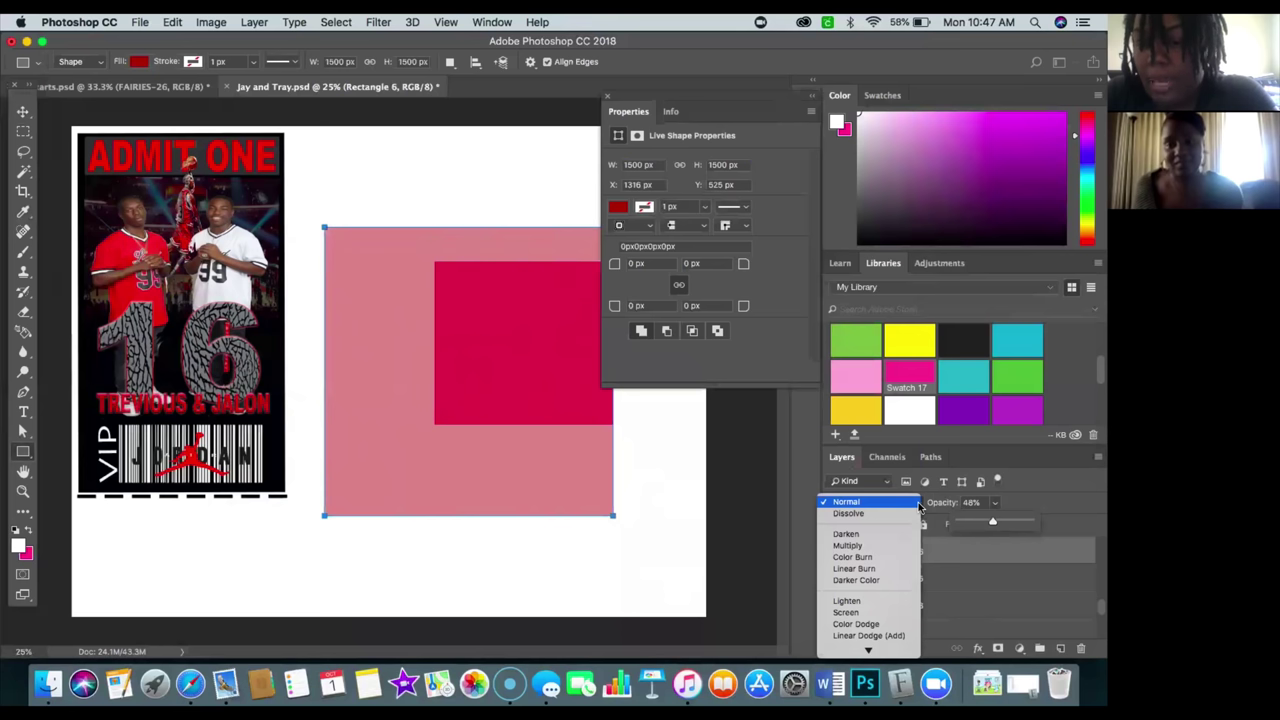
mouse_move(869, 647)
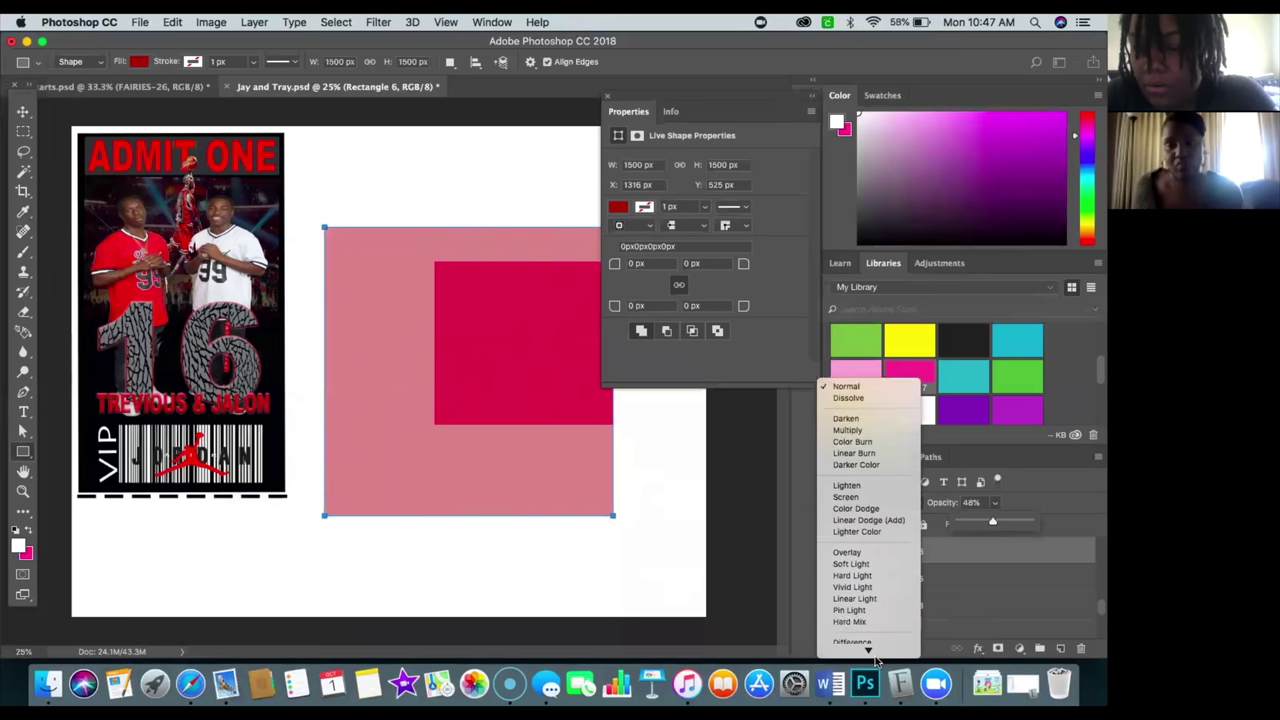
left_click(995, 508)
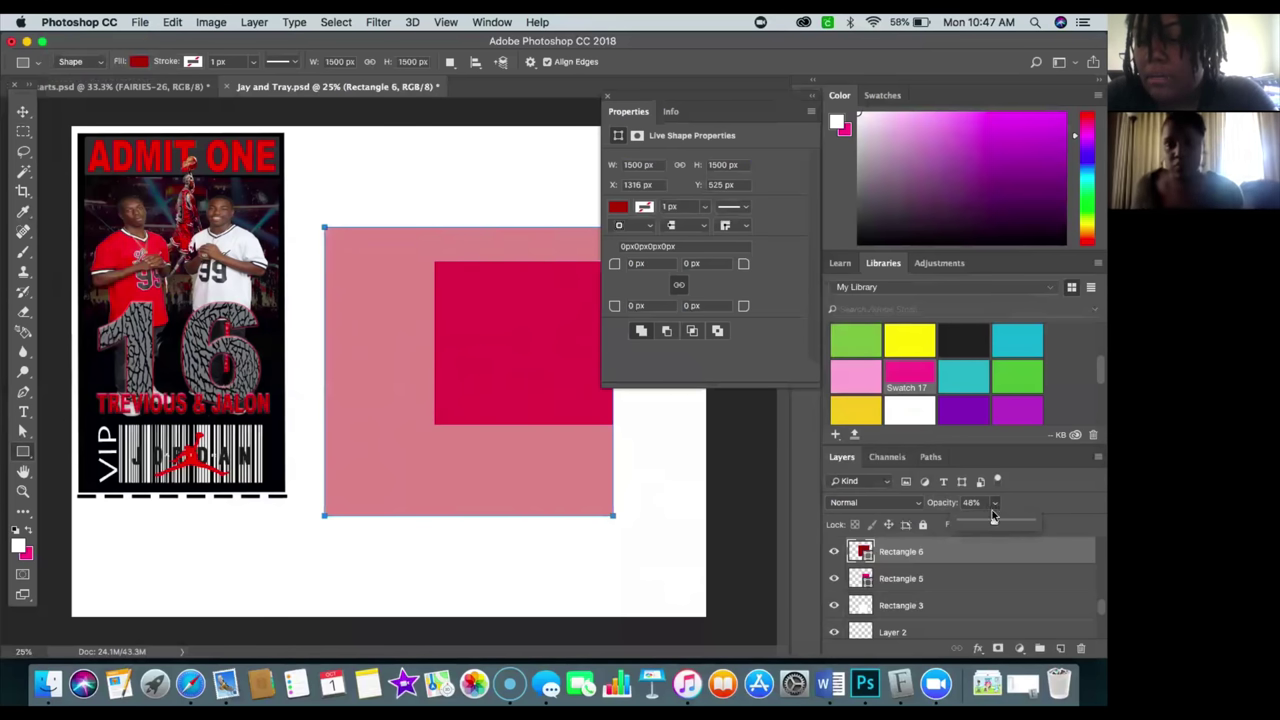
left_click_drag(995, 525, 1036, 525)
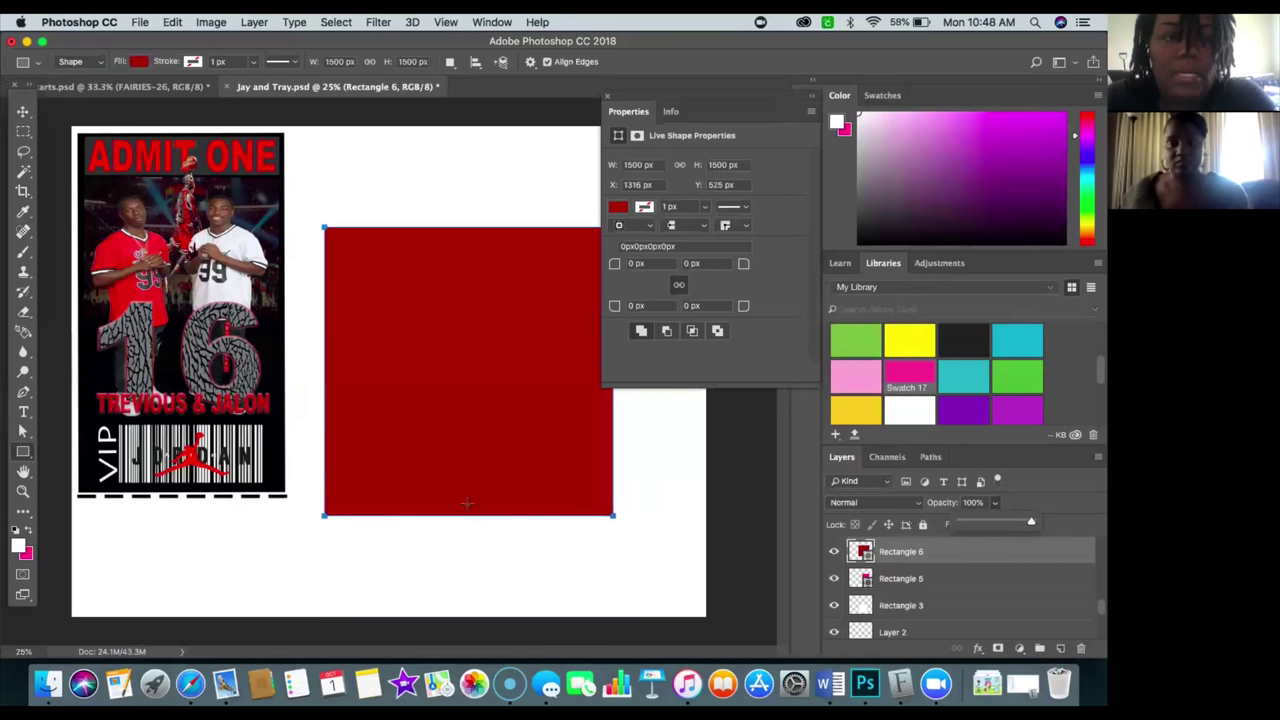
Replace the square's solid fill with the yellow-green textured pattern.
left_click(139, 62)
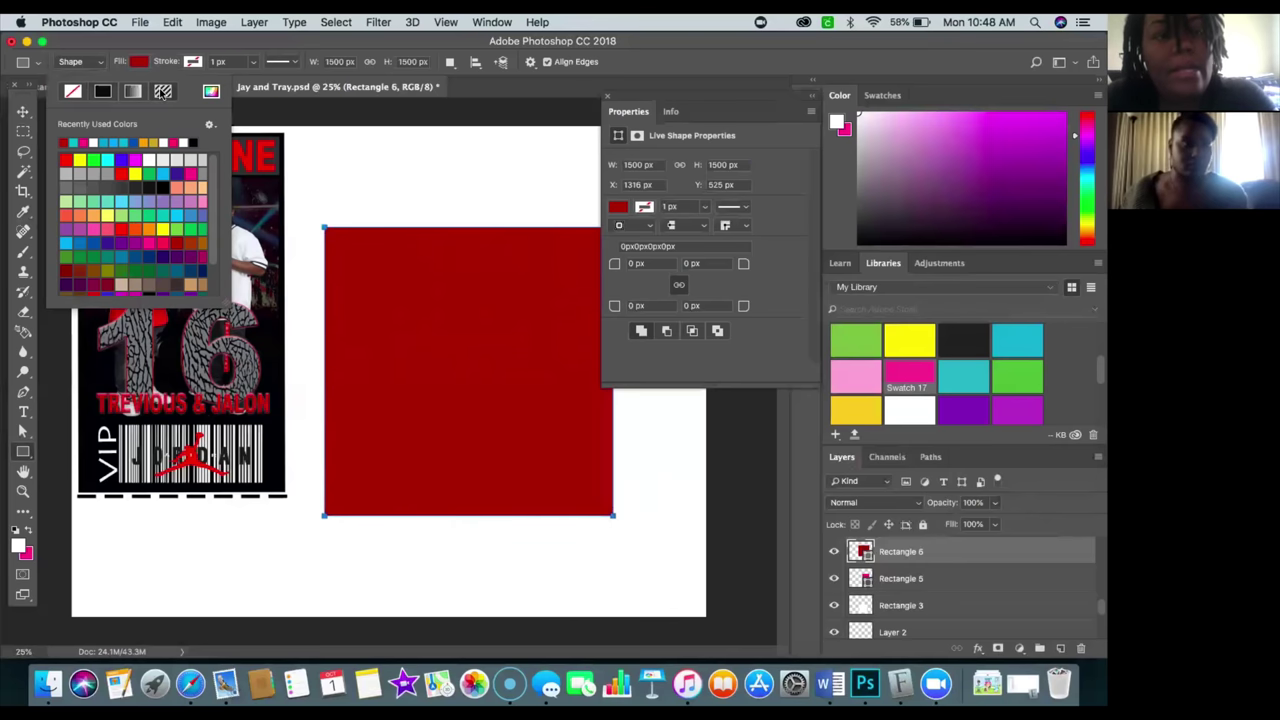
left_click(162, 91)
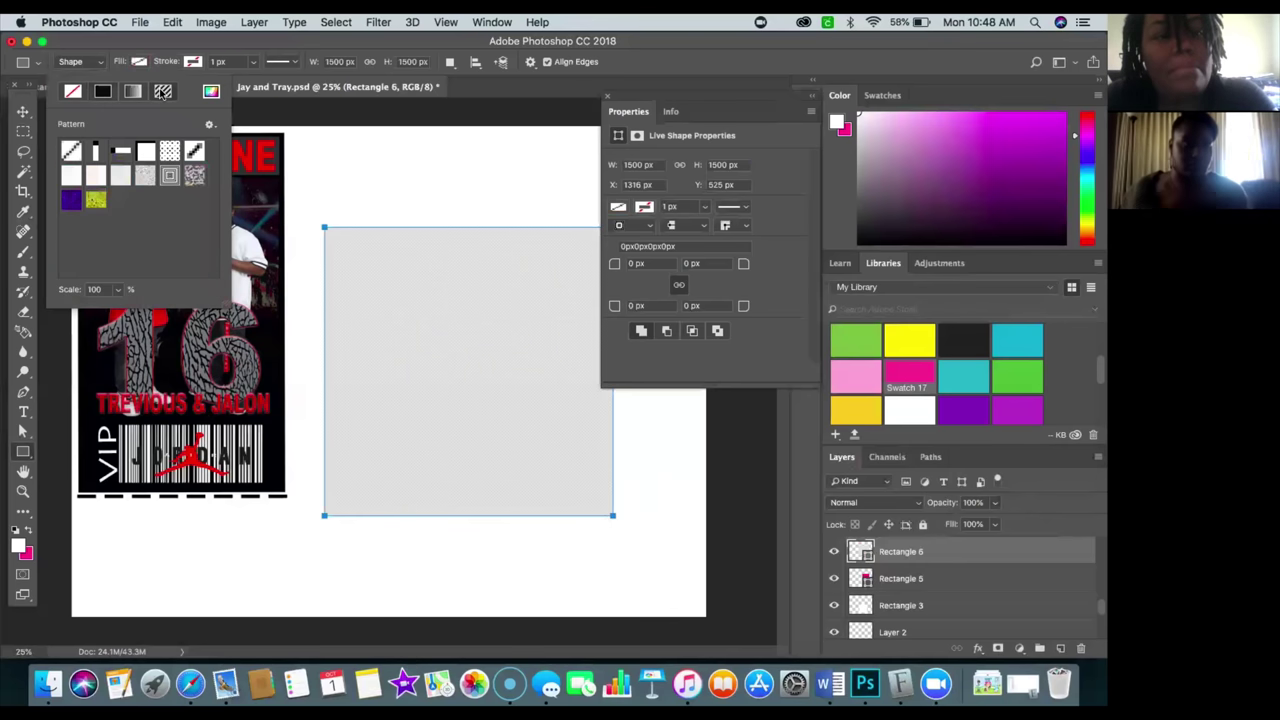
left_click(96, 199)
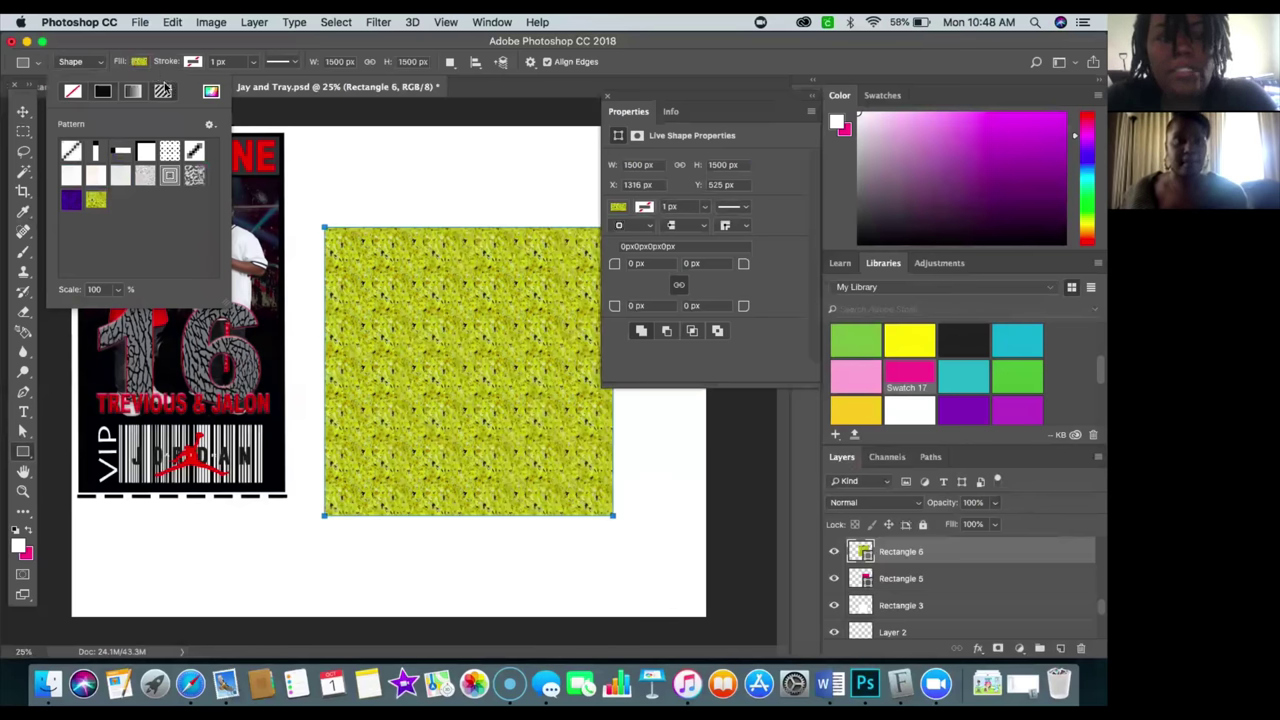
Set the patterned square's stroke width to 0 px and its stroke color to none.
left_click(192, 64)
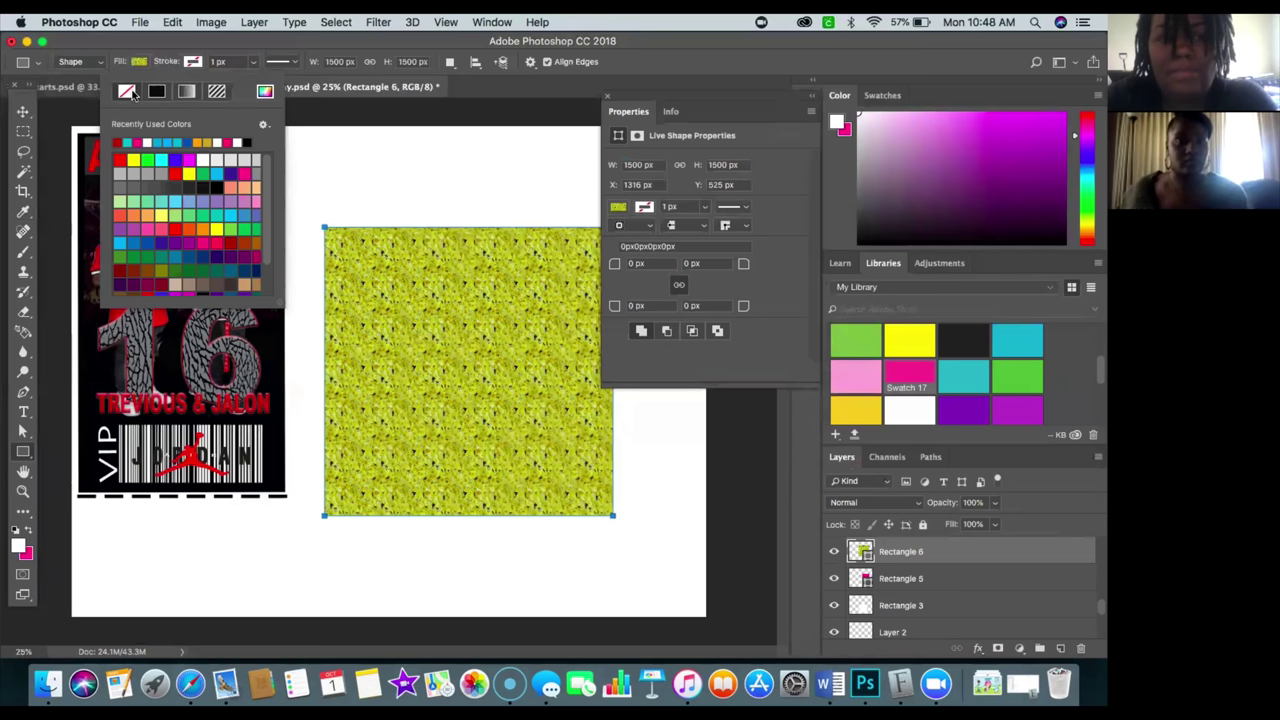
left_click(250, 66)
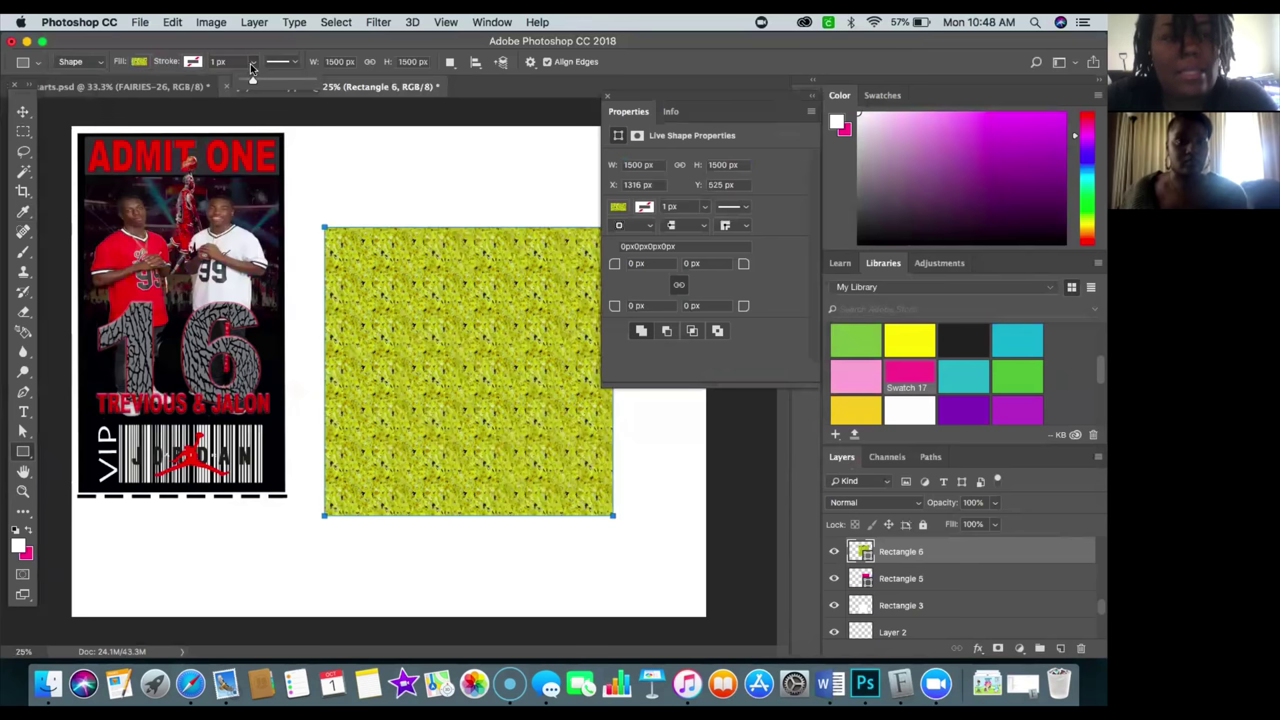
left_click(195, 62)
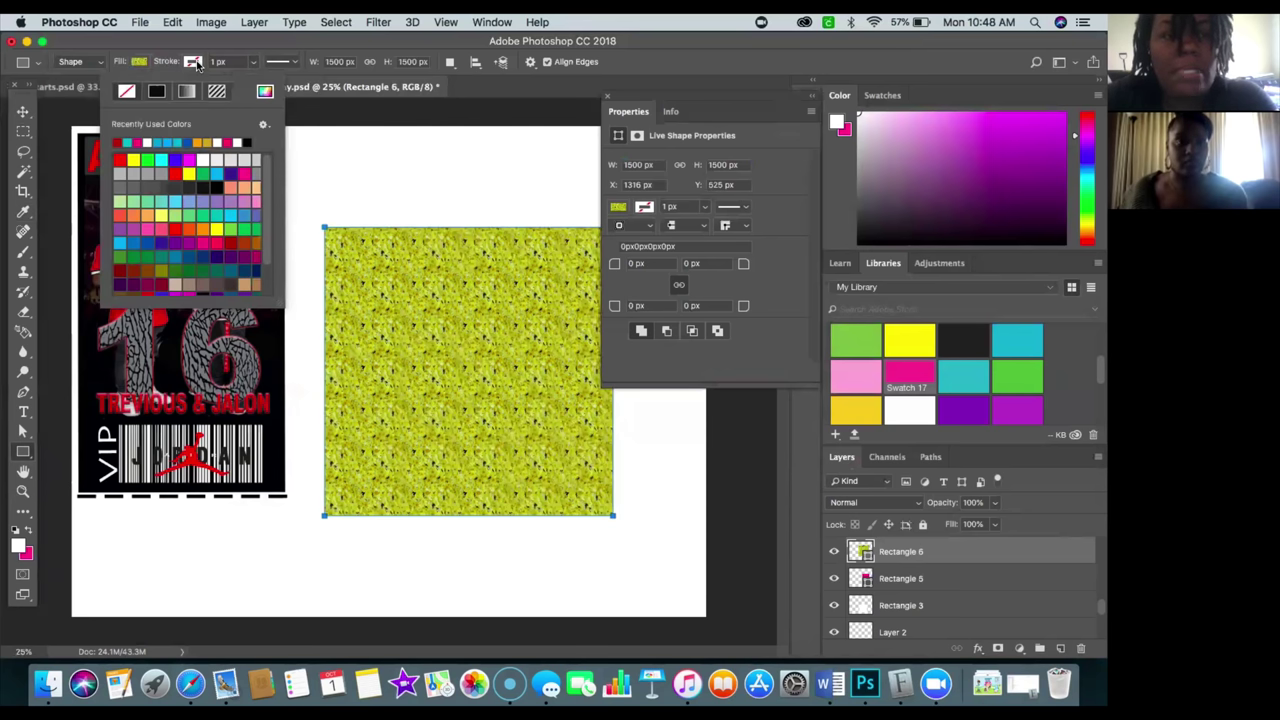
left_click(253, 66)
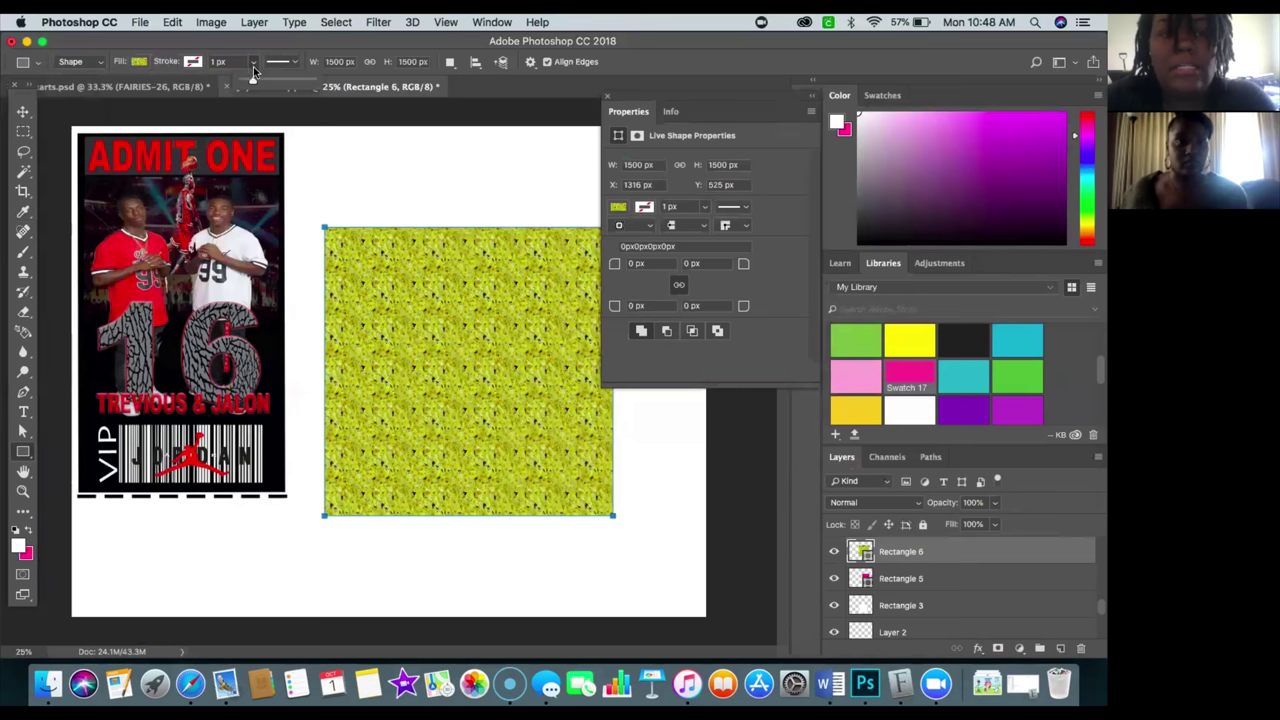
left_click_drag(253, 70, 240, 80)
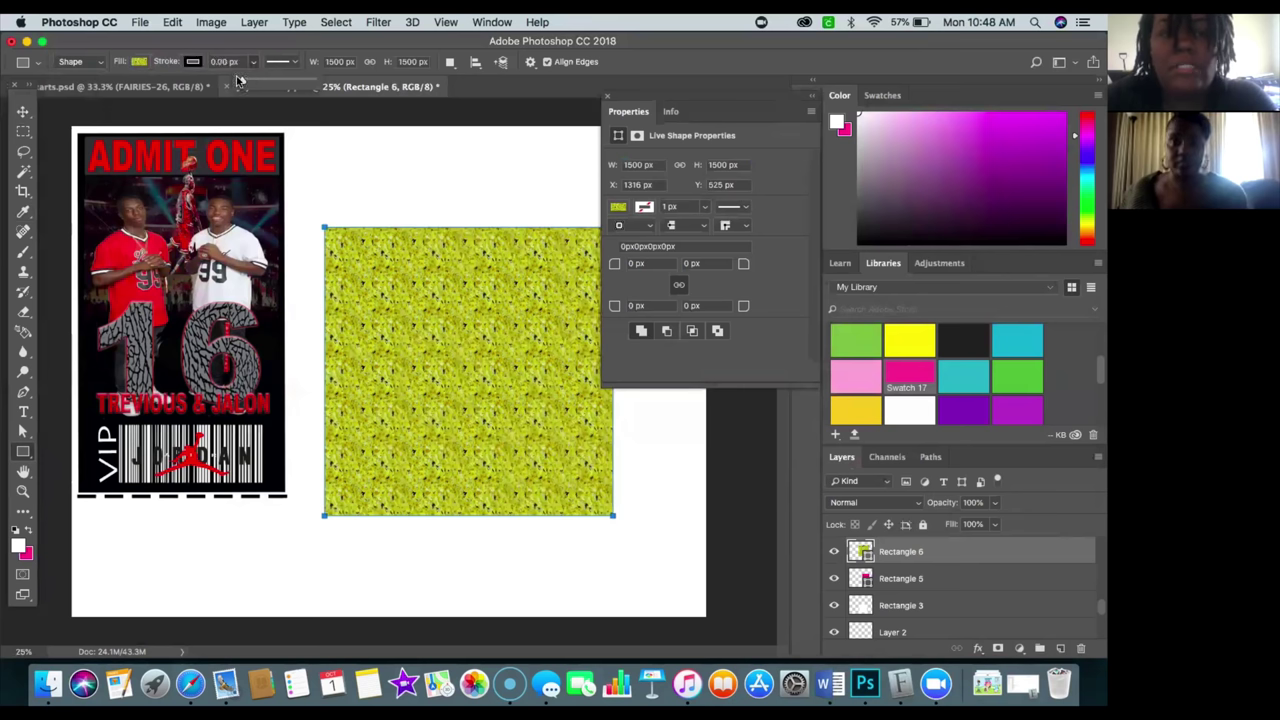
left_click(193, 62)
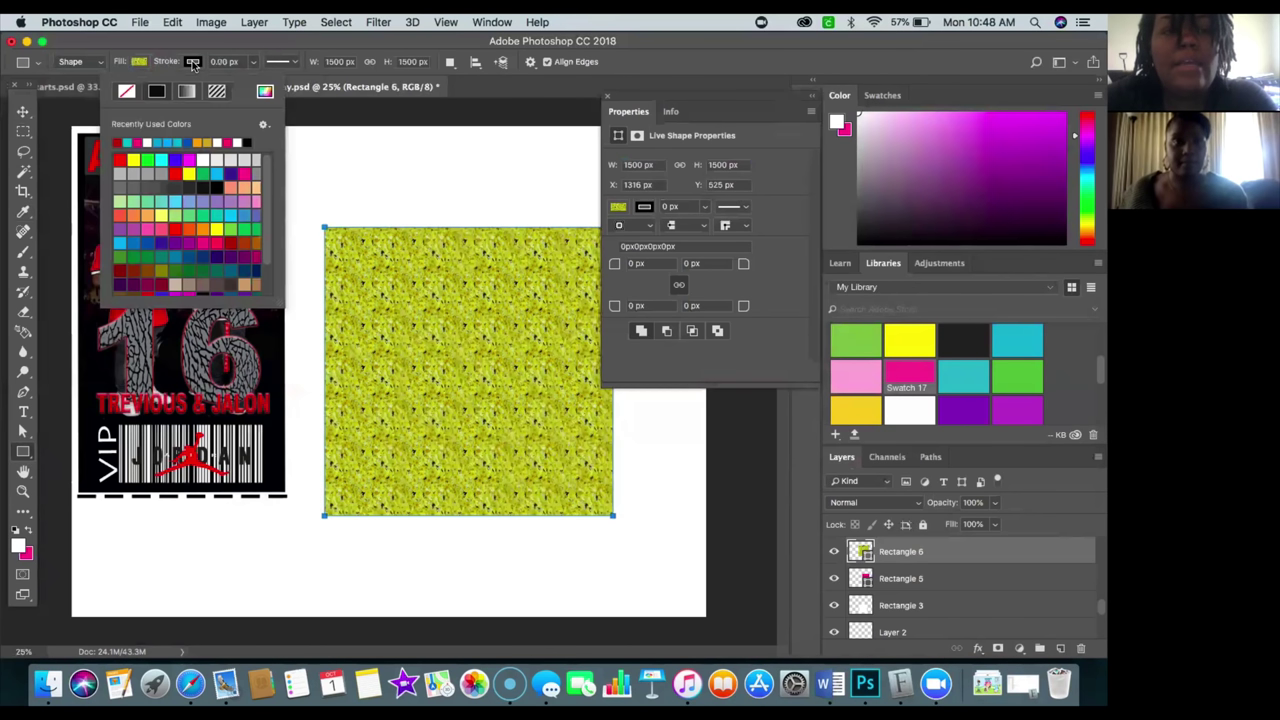
left_click(127, 93)
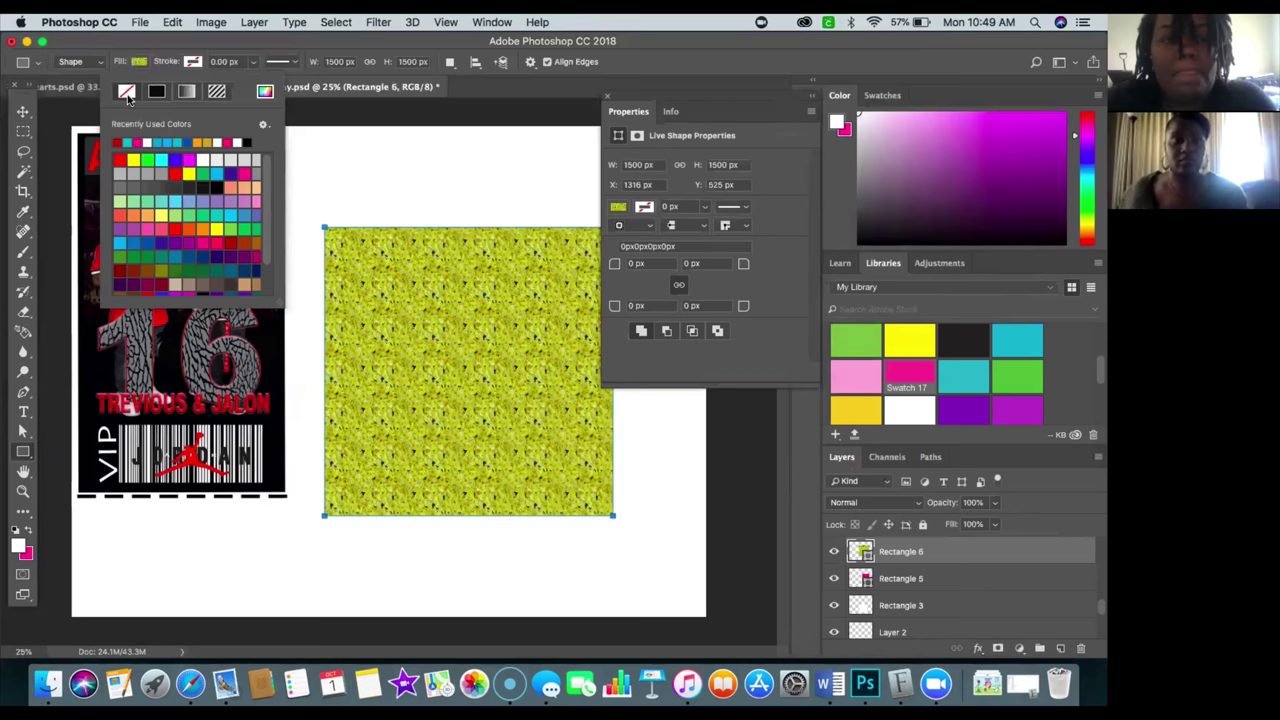
Draw a thin rectangle about 1484 by 104 px across the ticket's upper edge, and undo it.
left_click(310, 133)
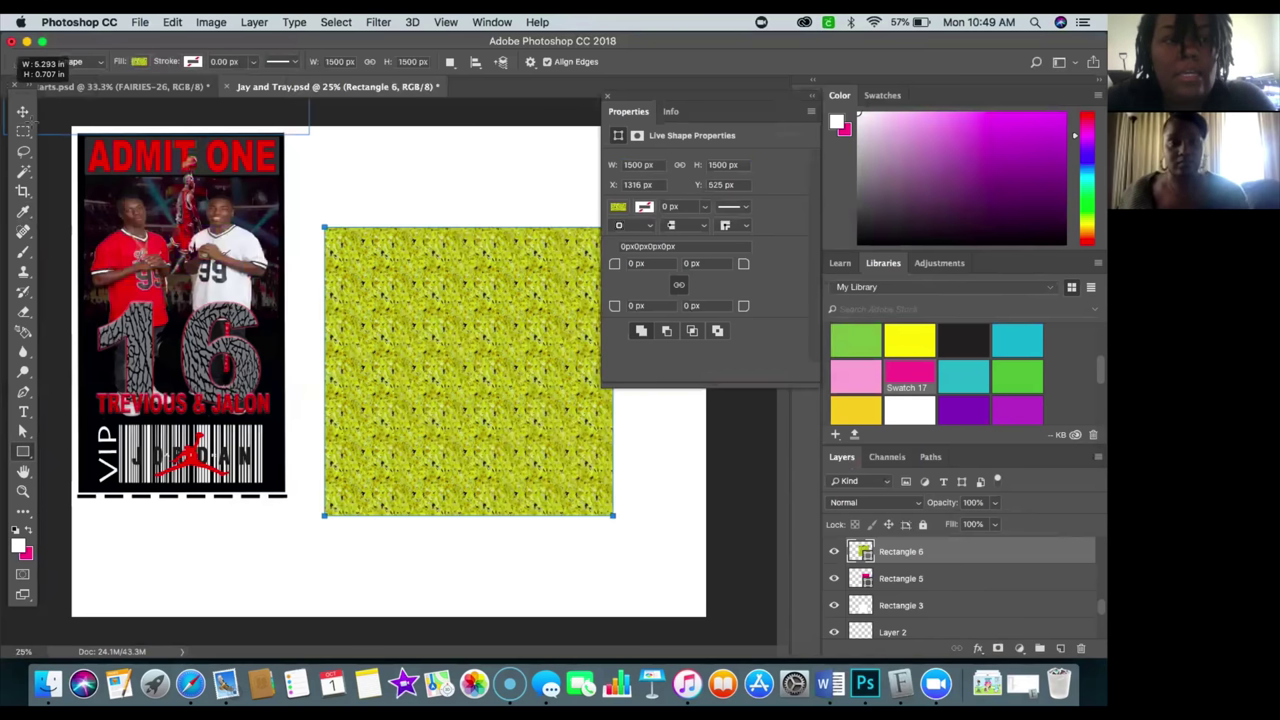
left_click_drag(310, 132, 23, 116)
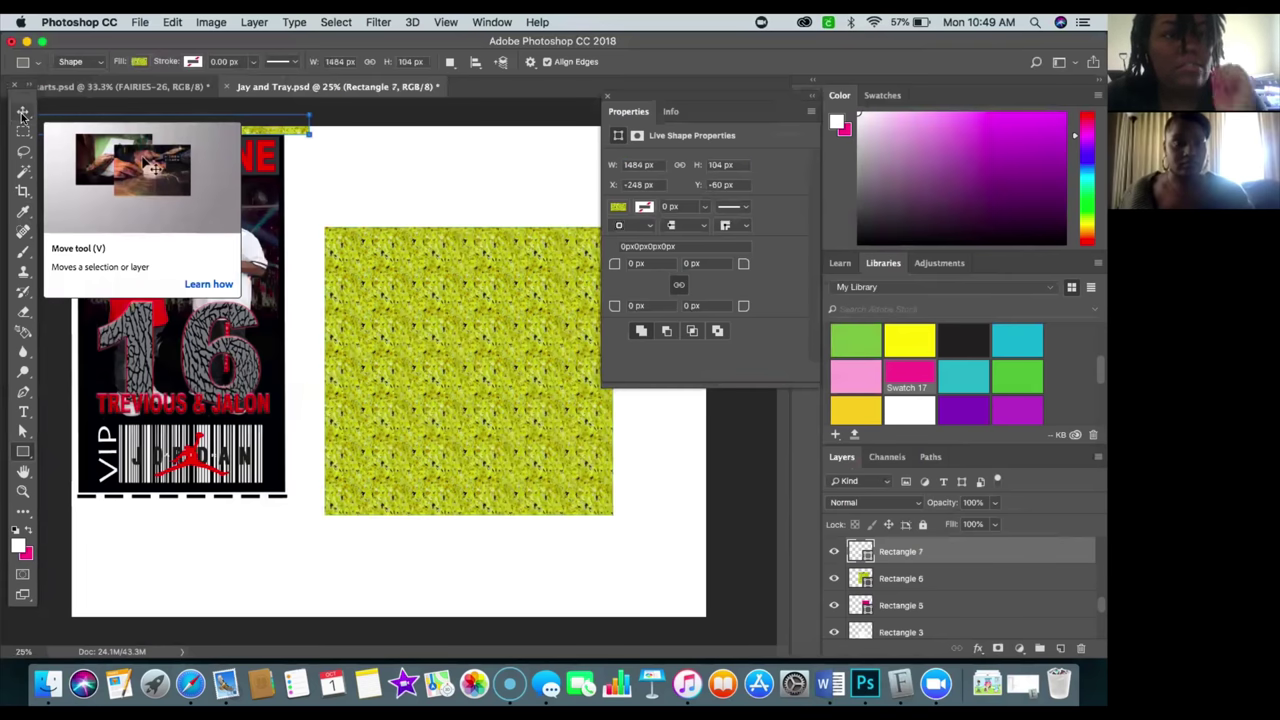
left_click(172, 22)
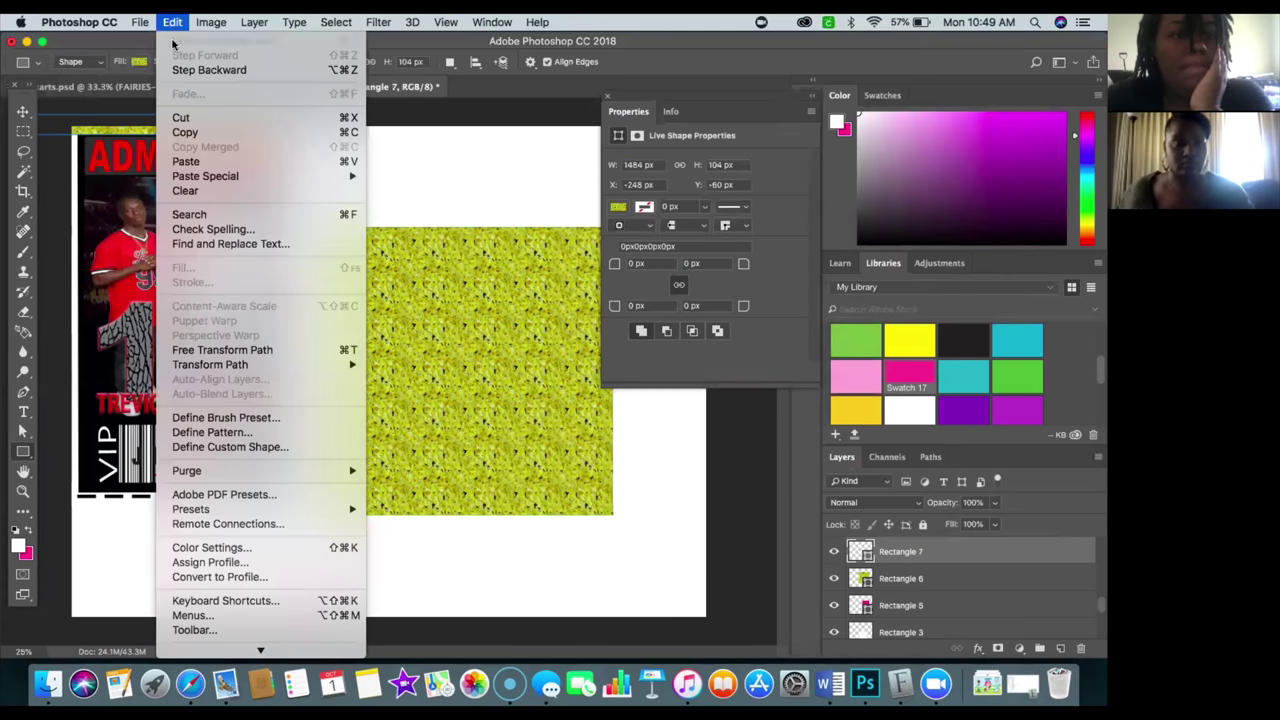
left_click(222, 40)
Redo and undo the thin rectangle above the ticket twice, ending with it undone.
left_click(172, 22)
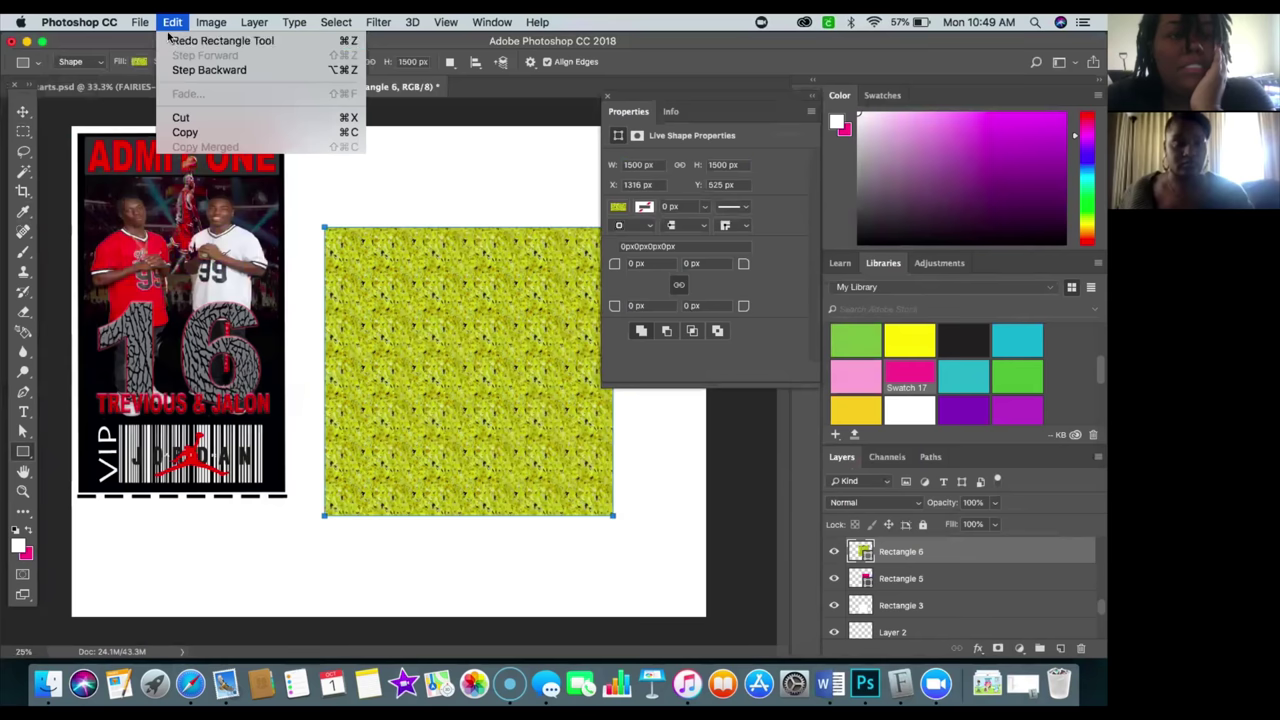
left_click(200, 40)
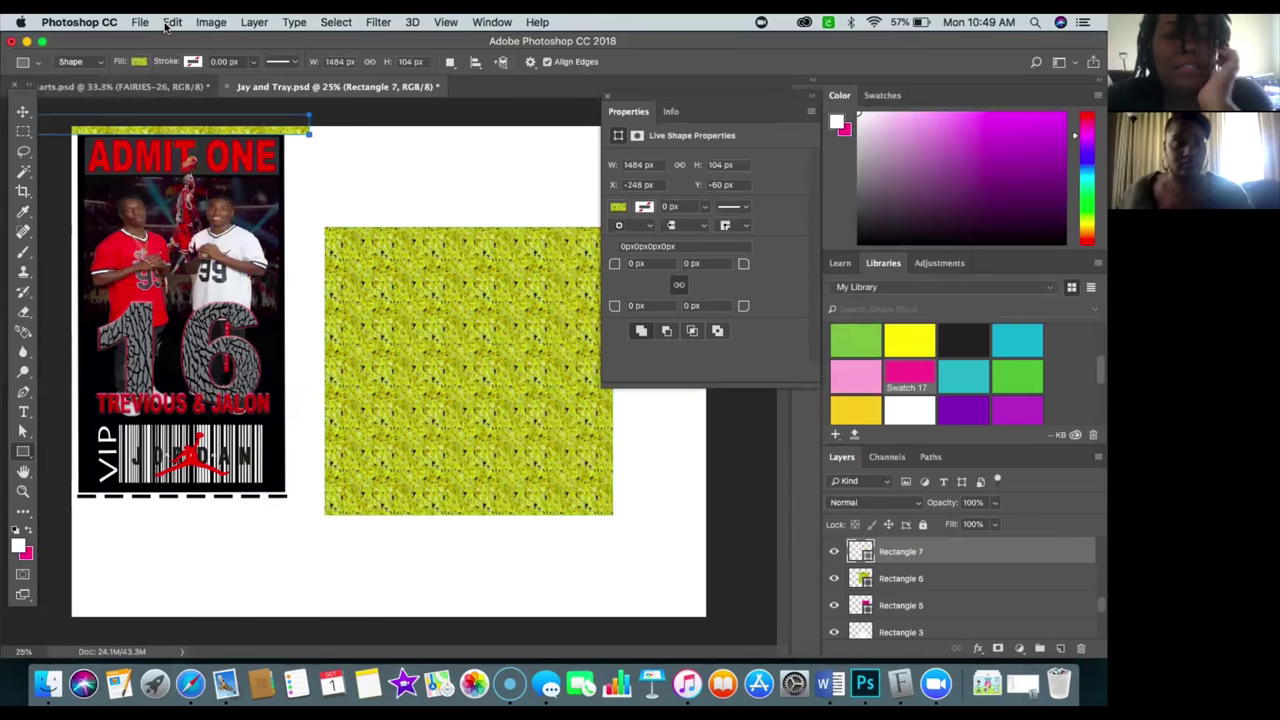
left_click(170, 22)
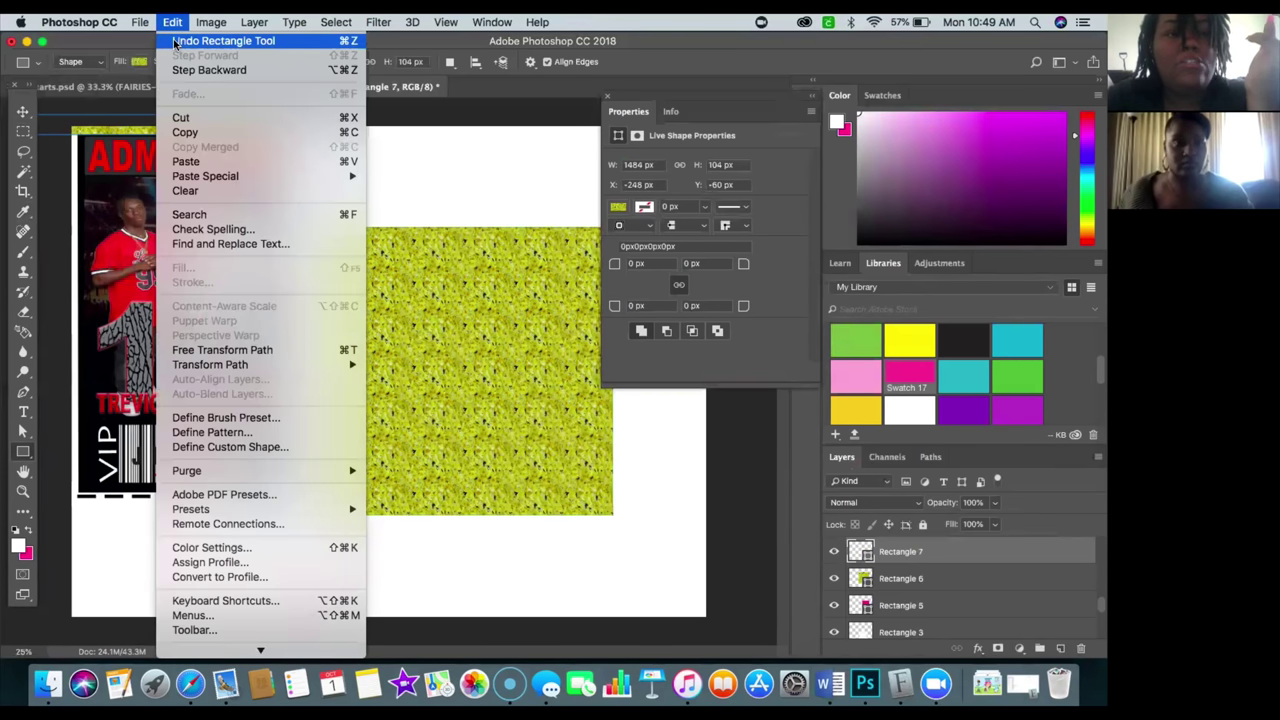
left_click(174, 41)
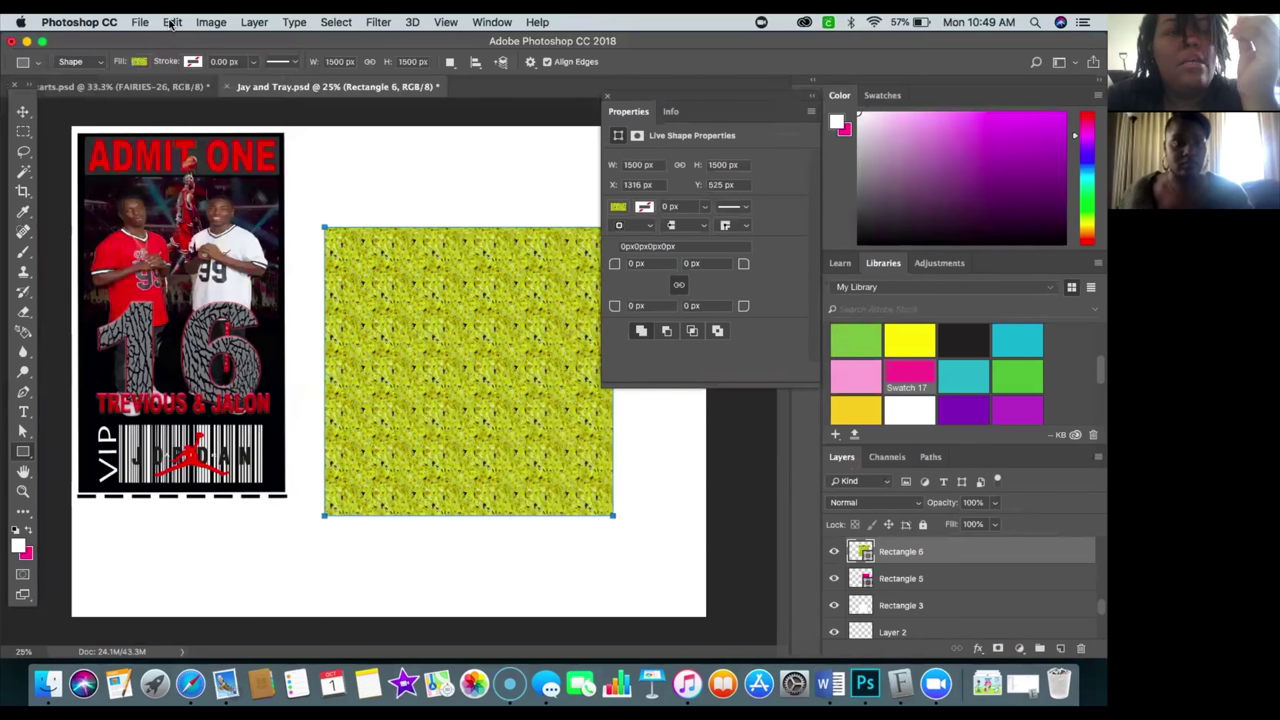
left_click(172, 23)
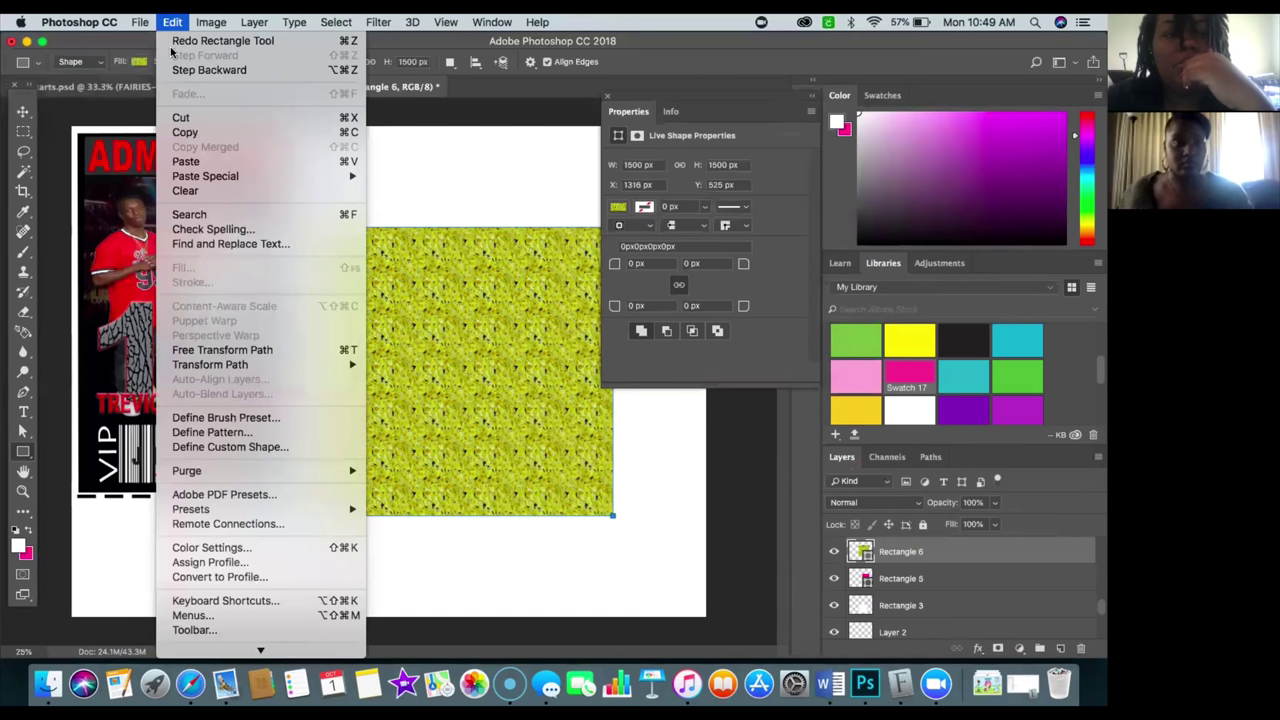
left_click(172, 42)
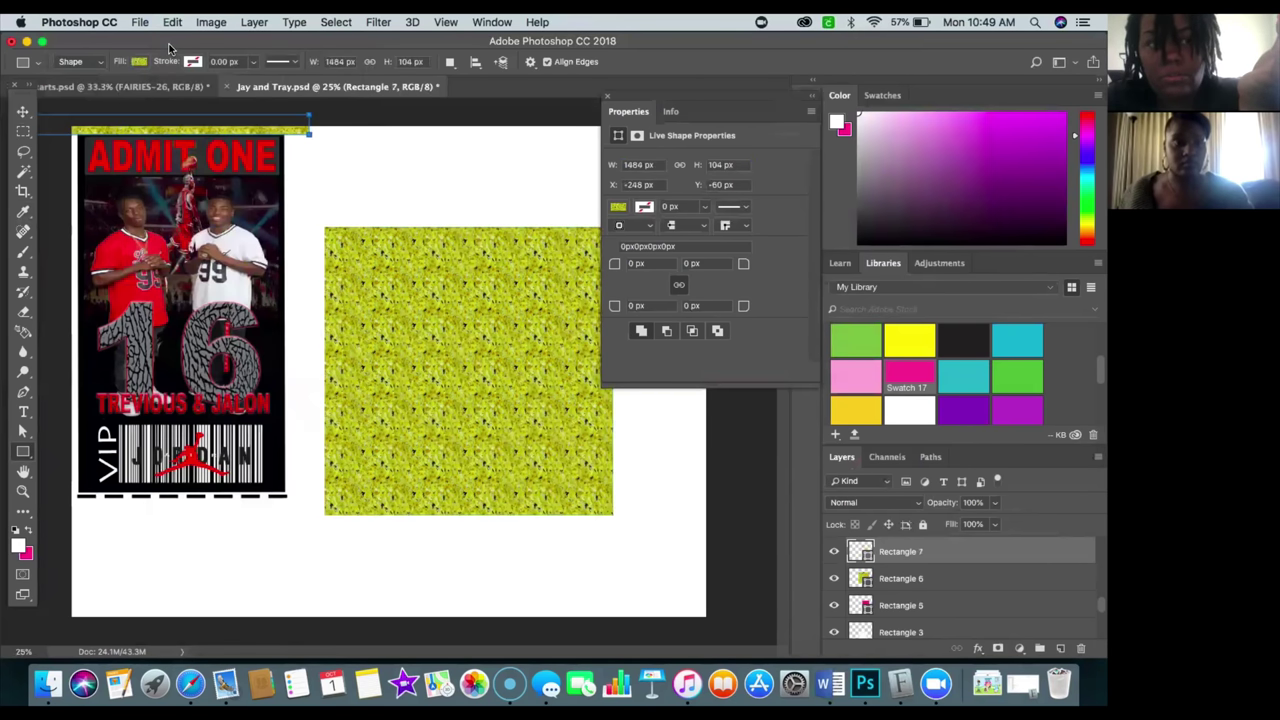
left_click(172, 23)
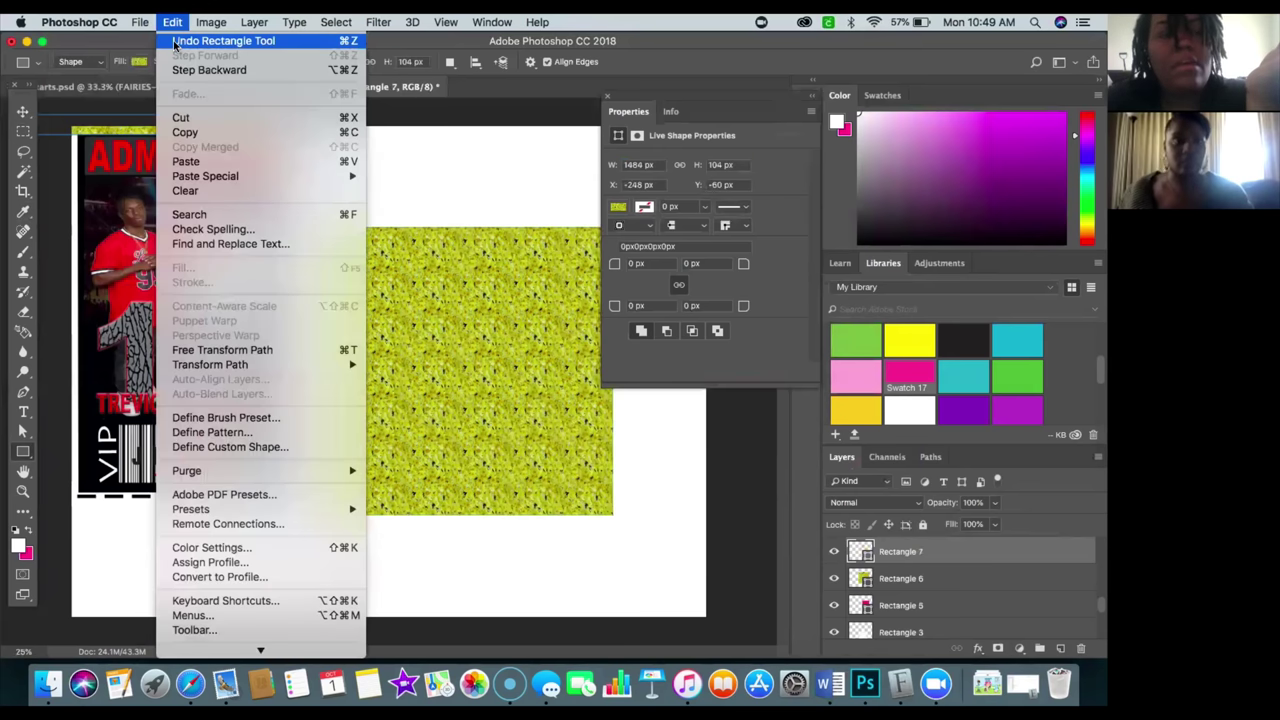
left_click(176, 42)
Step backward through the history to undo the square's stroke changes and its yellow-green pattern fill.
left_click(172, 23)
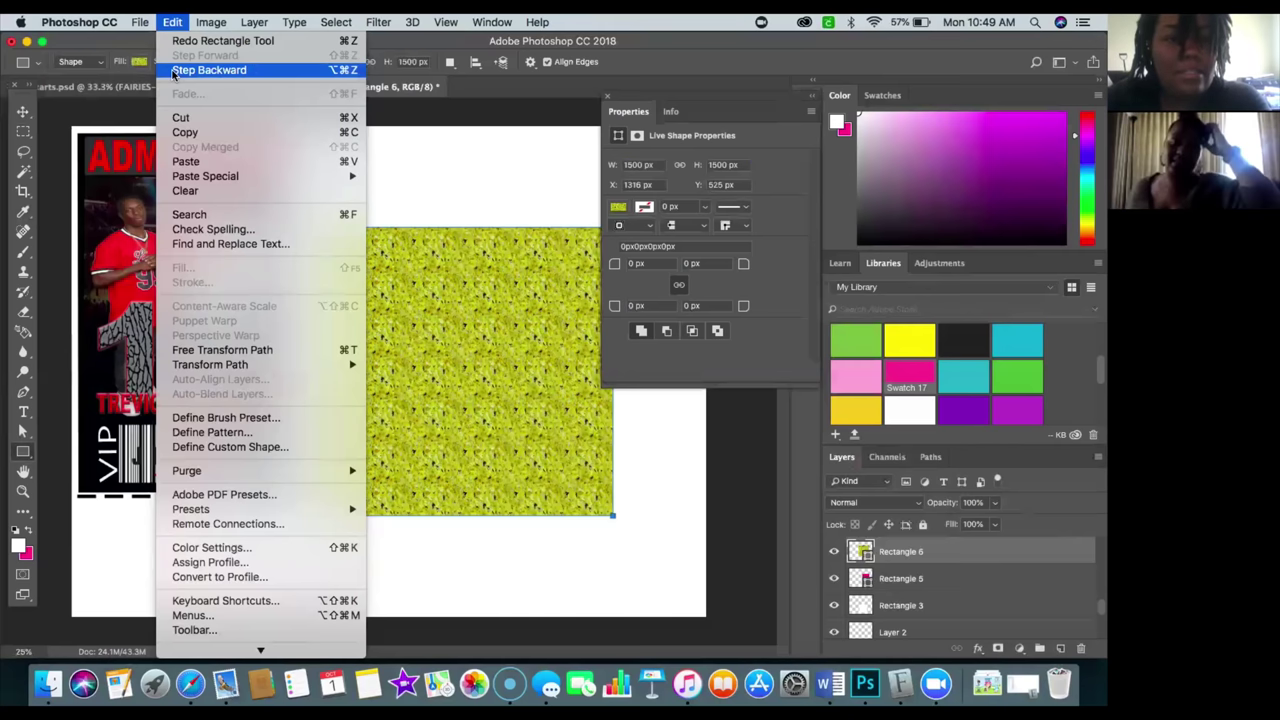
left_click(238, 75)
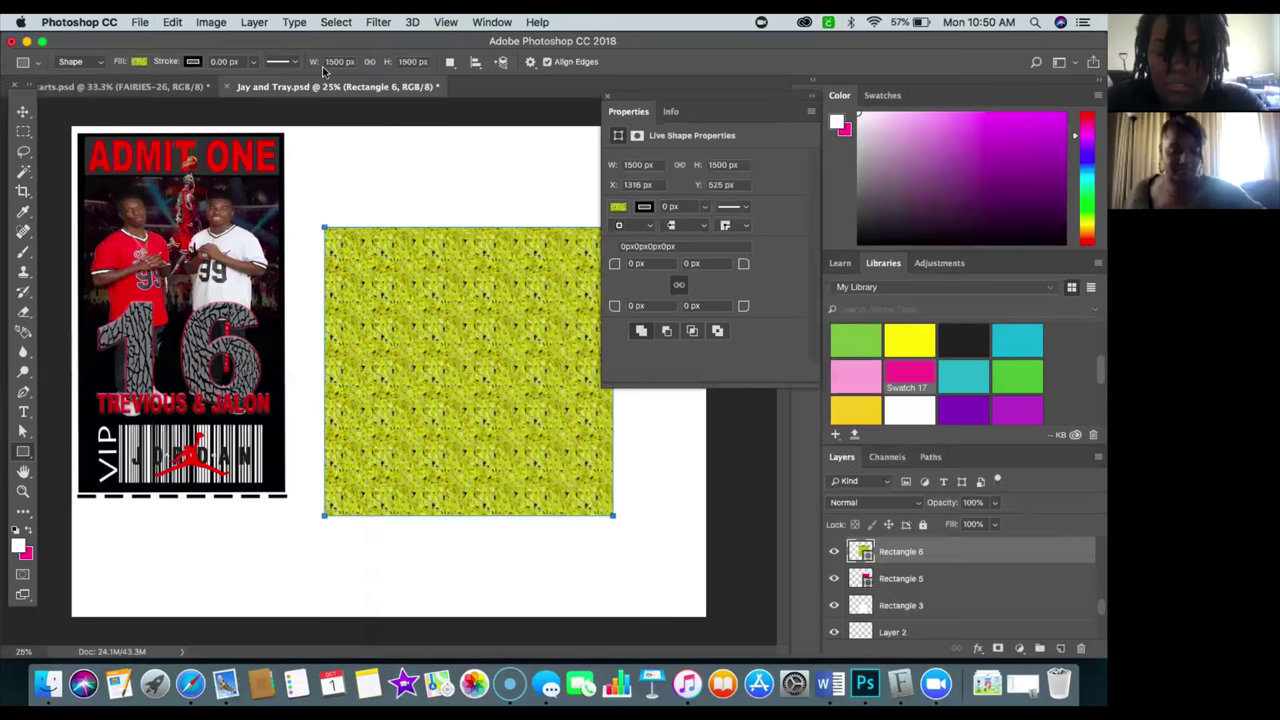
left_click(172, 22)
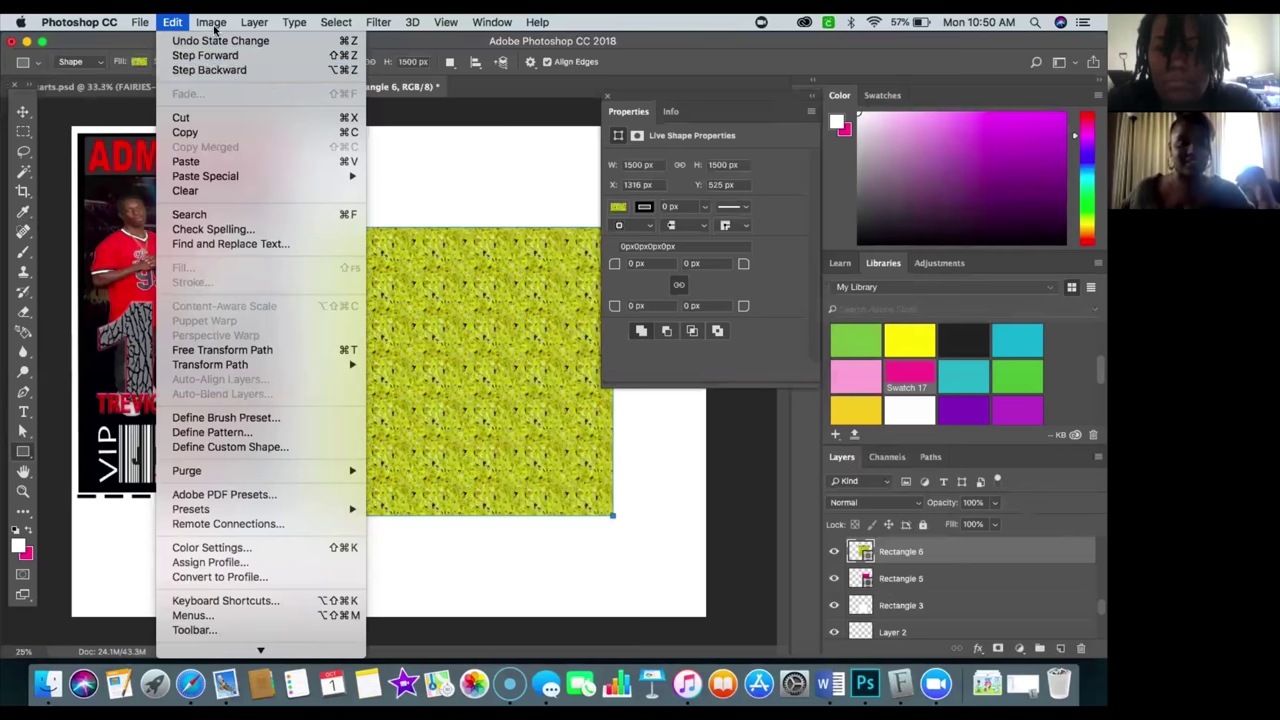
mouse_move(214, 28)
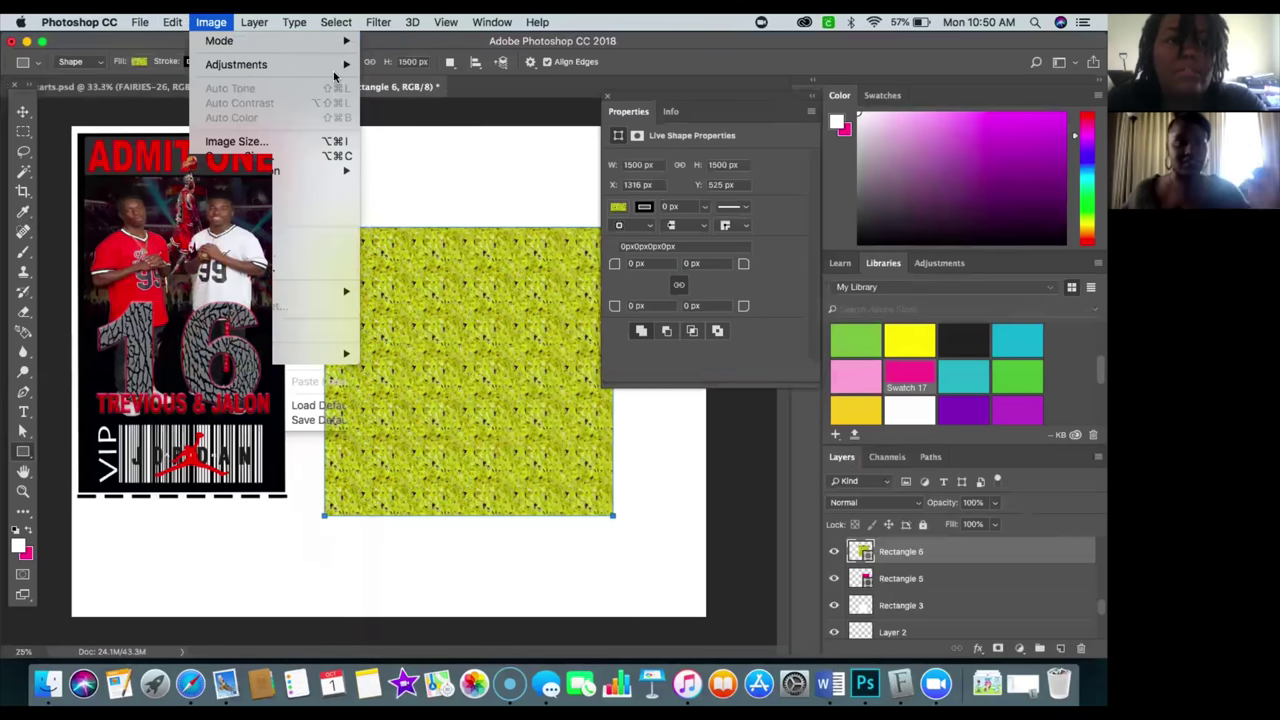
left_click(176, 22)
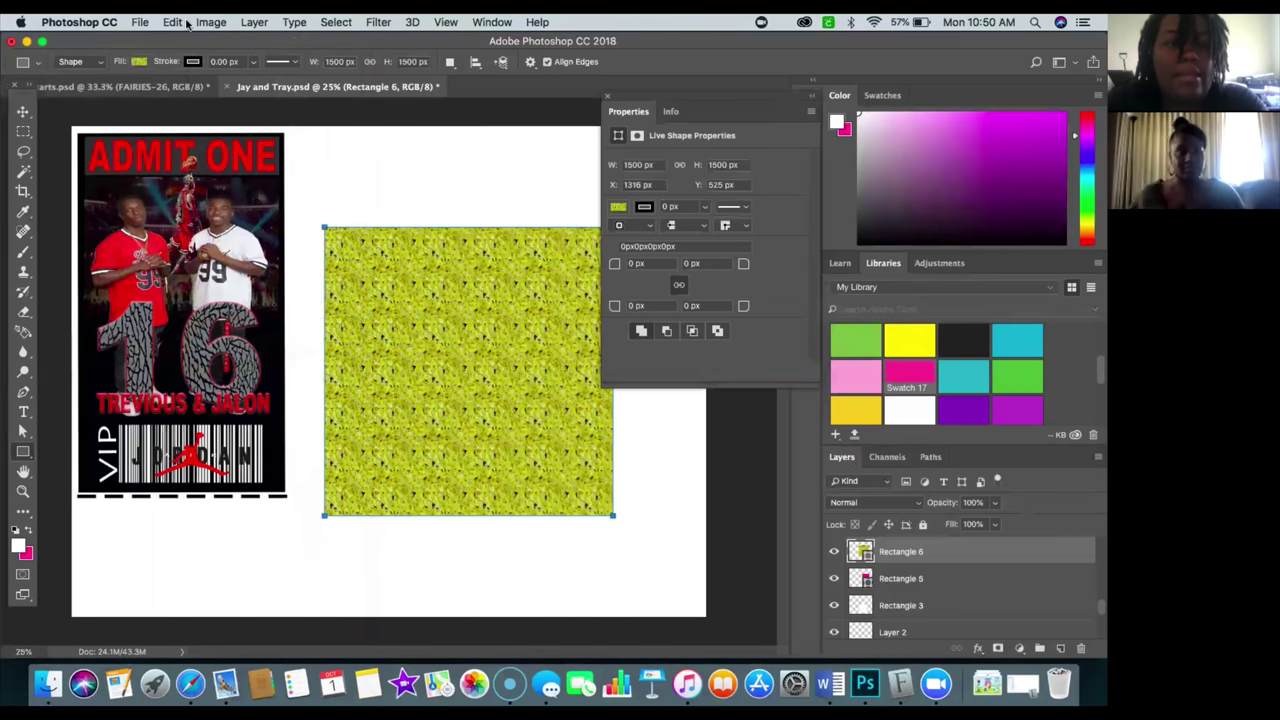
left_click(186, 22)
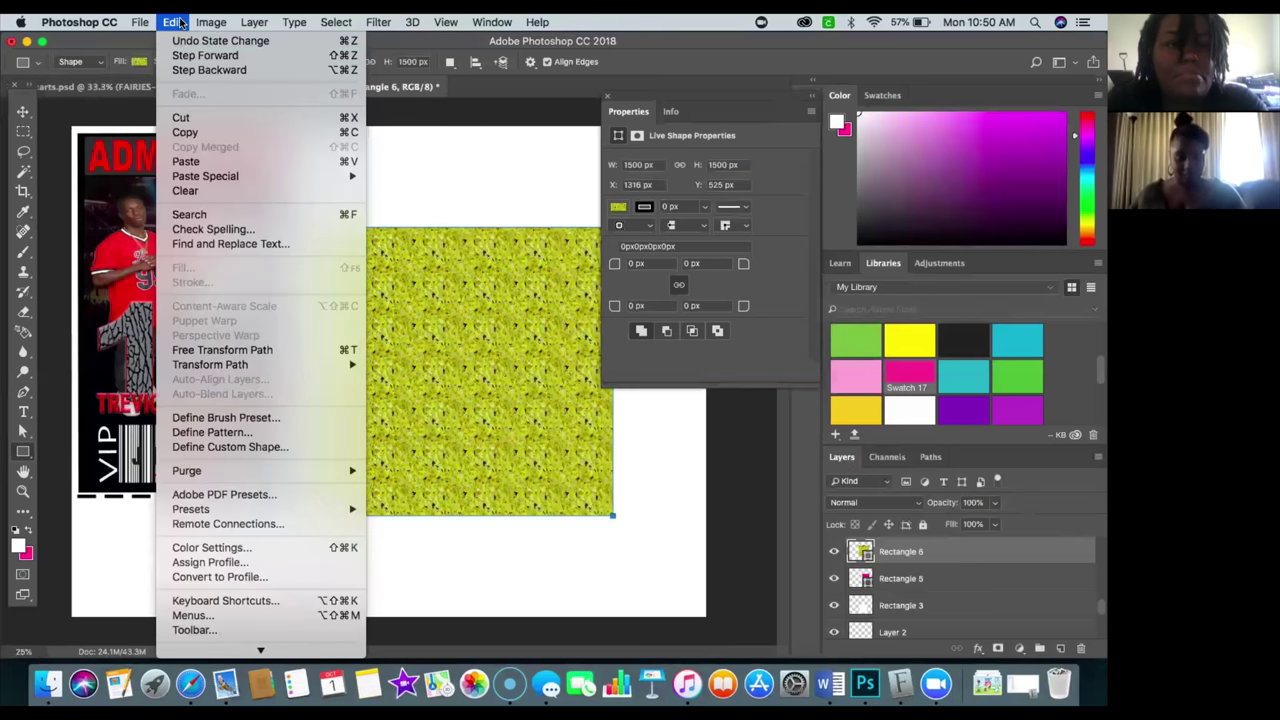
left_click(203, 72)
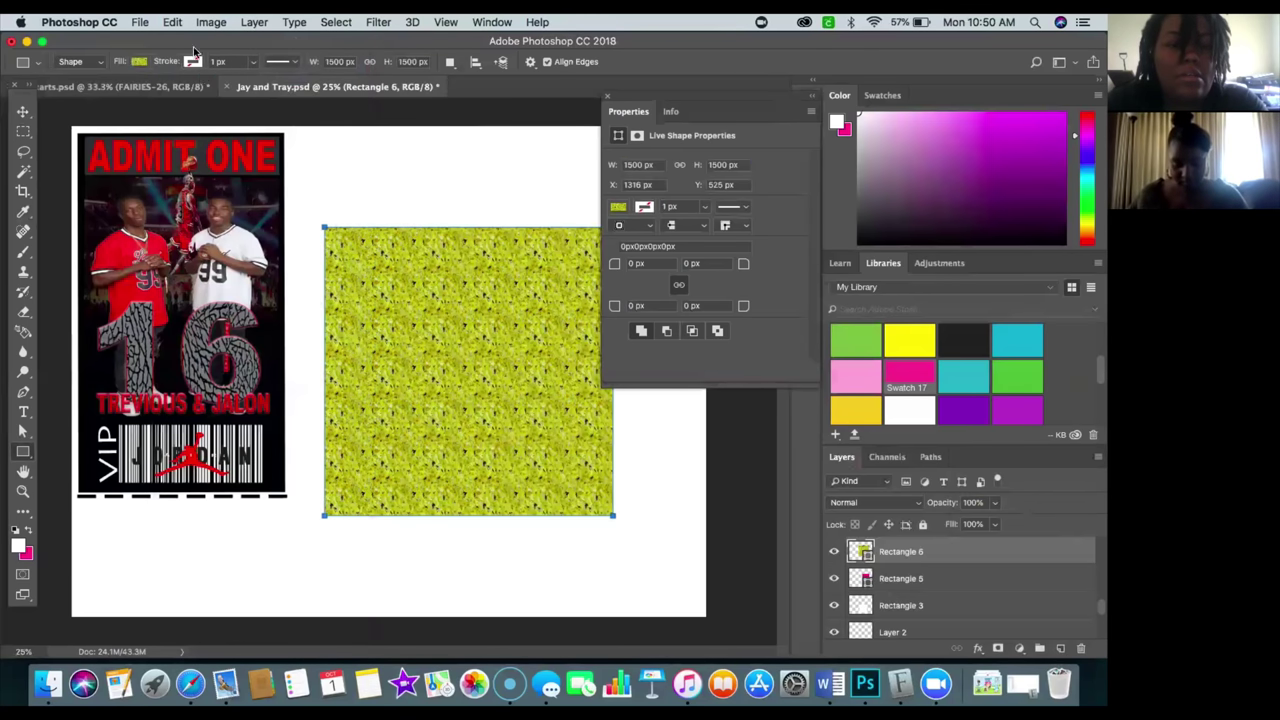
left_click(176, 24)
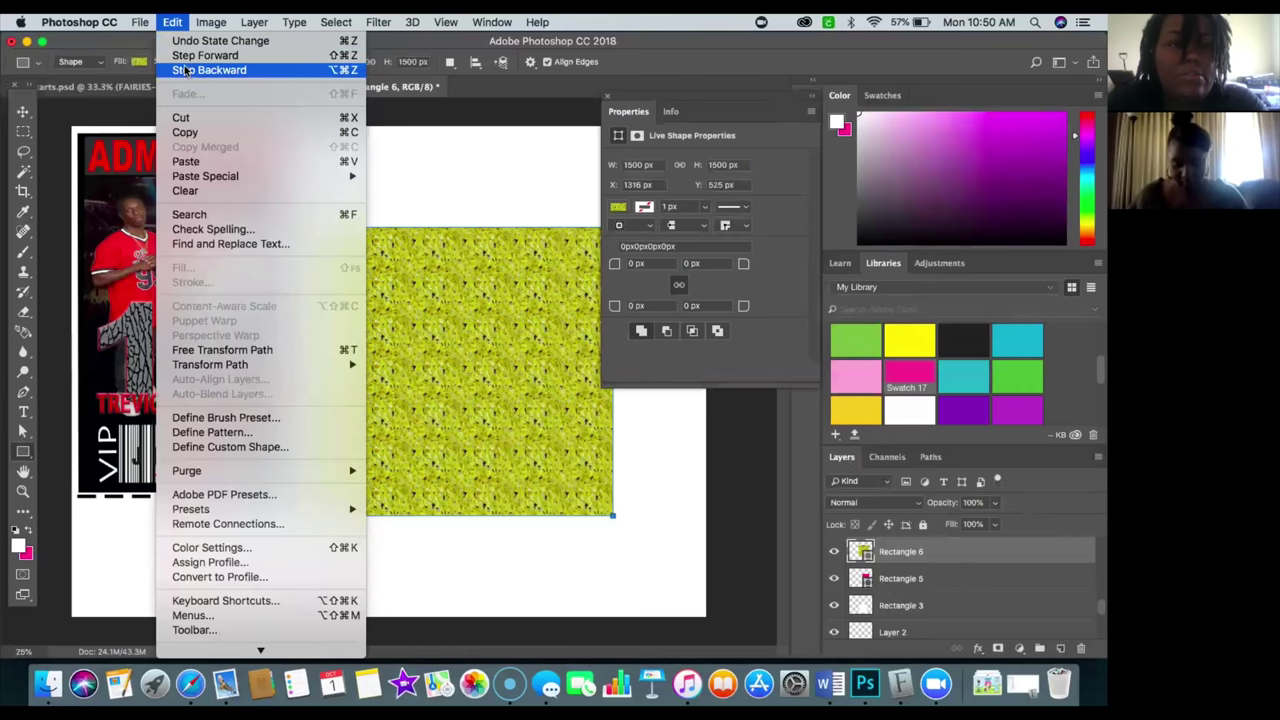
left_click(190, 70)
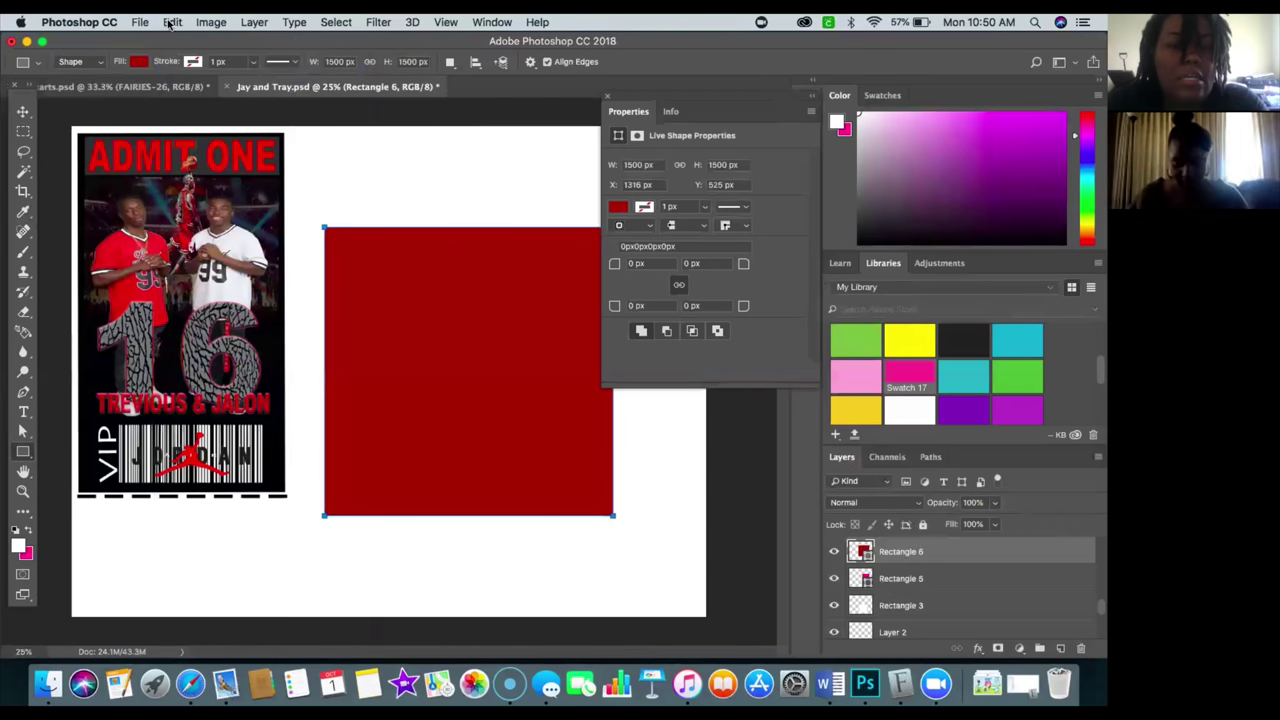
left_click(330, 168)
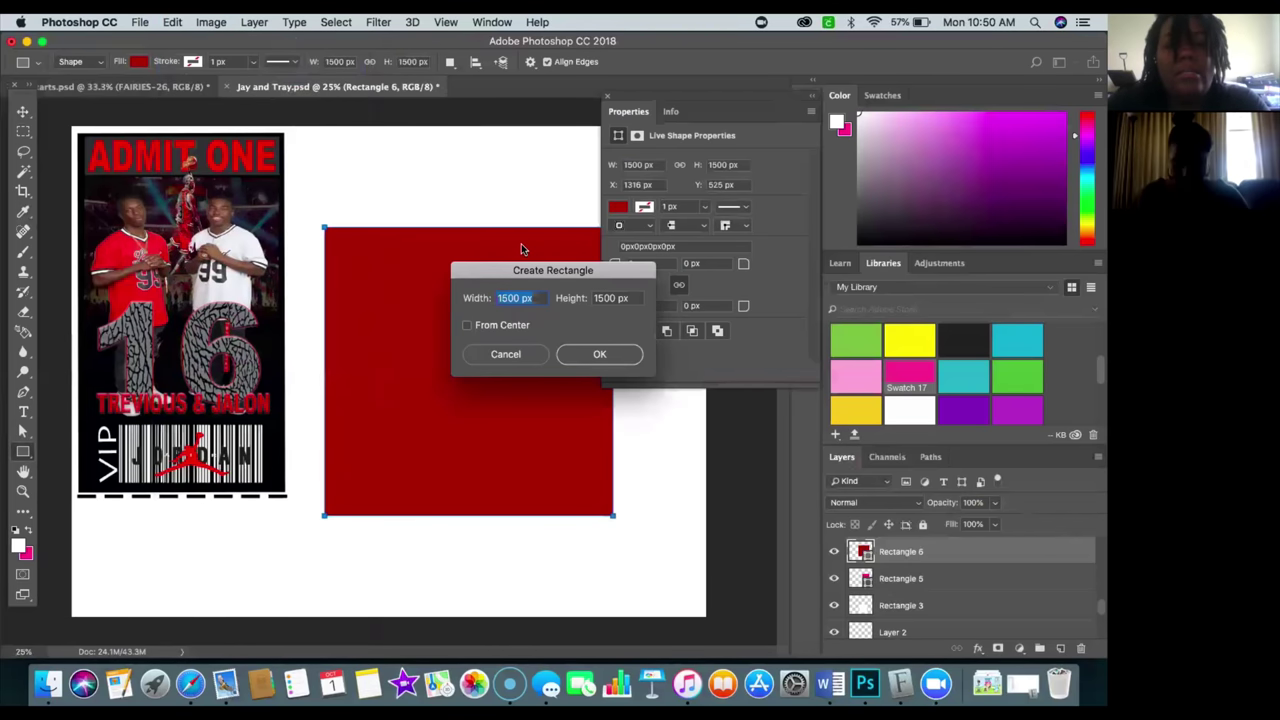
left_click(505, 353)
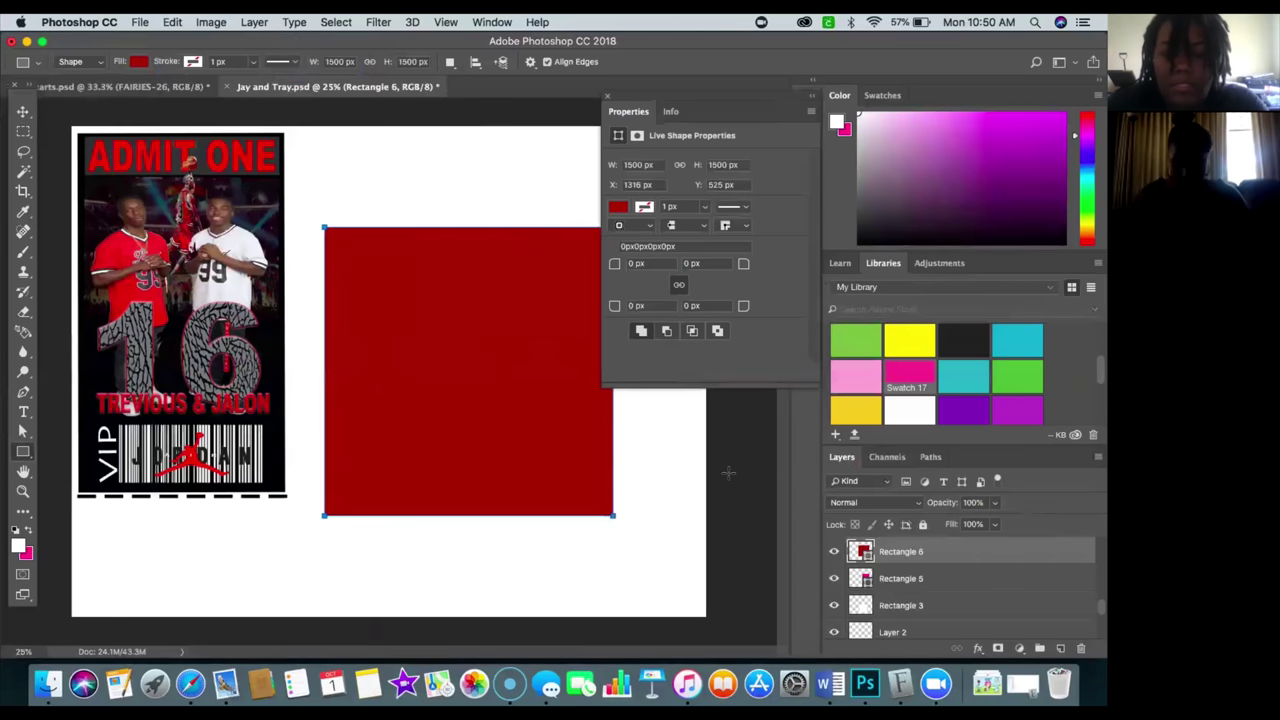
Fill the Rectangle 3 layer with the white foreground color using the Paint Bucket tool.
left_click(890, 607)
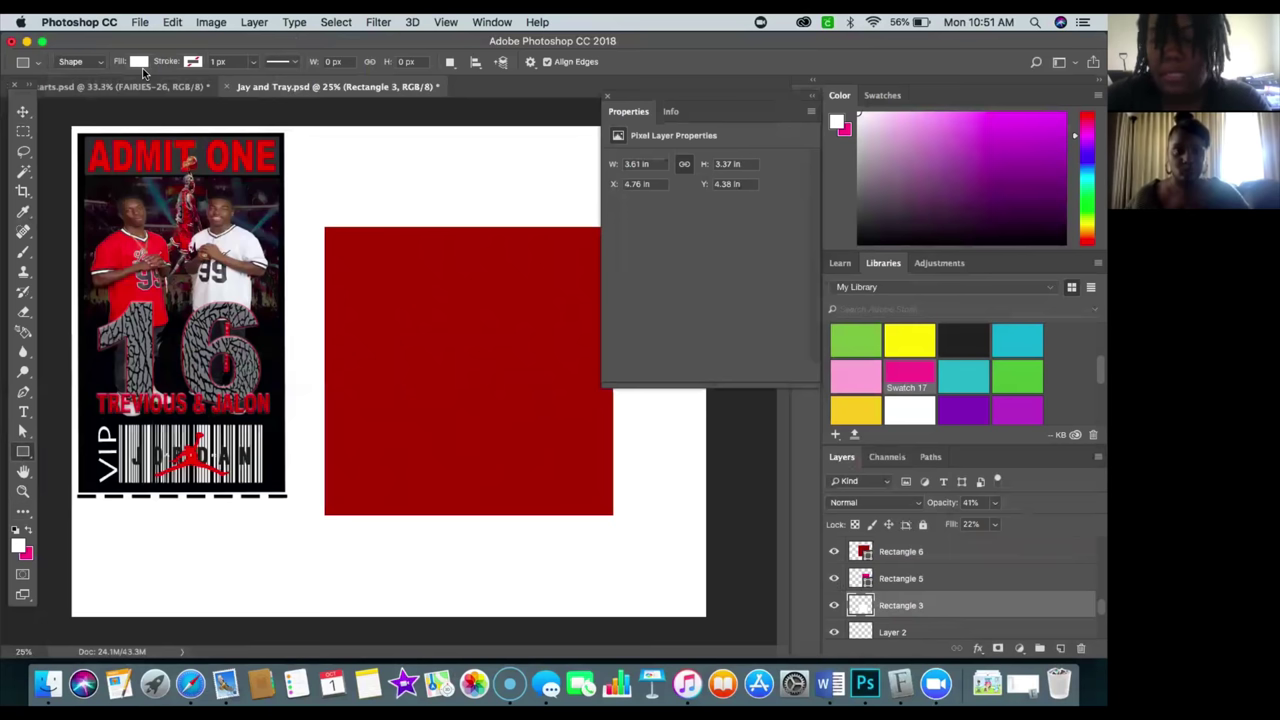
left_click(25, 510)
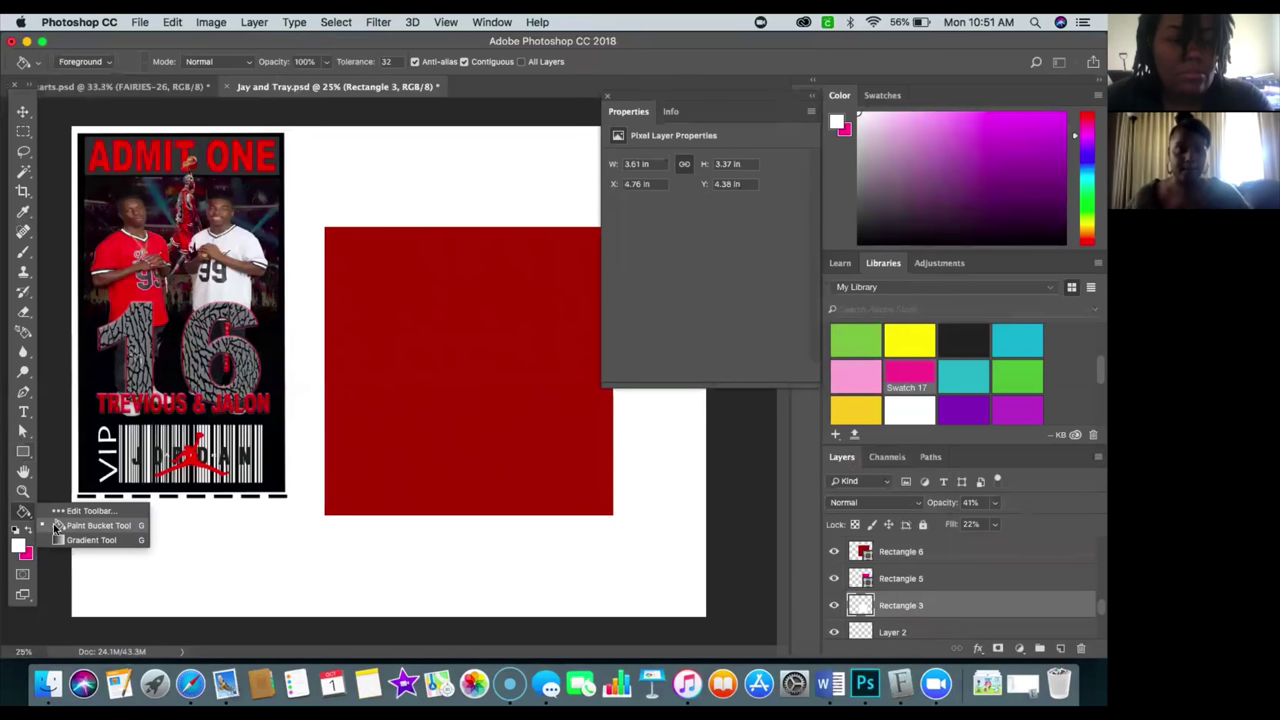
left_click(56, 526)
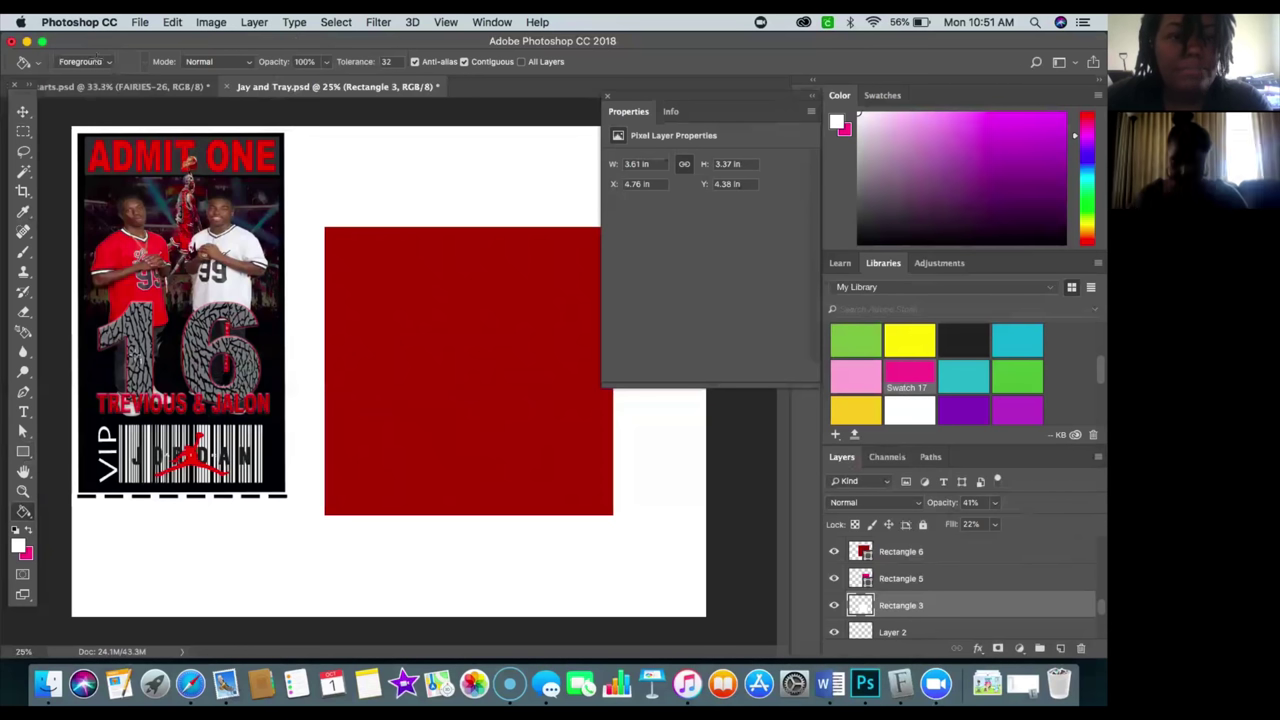
left_click(376, 279)
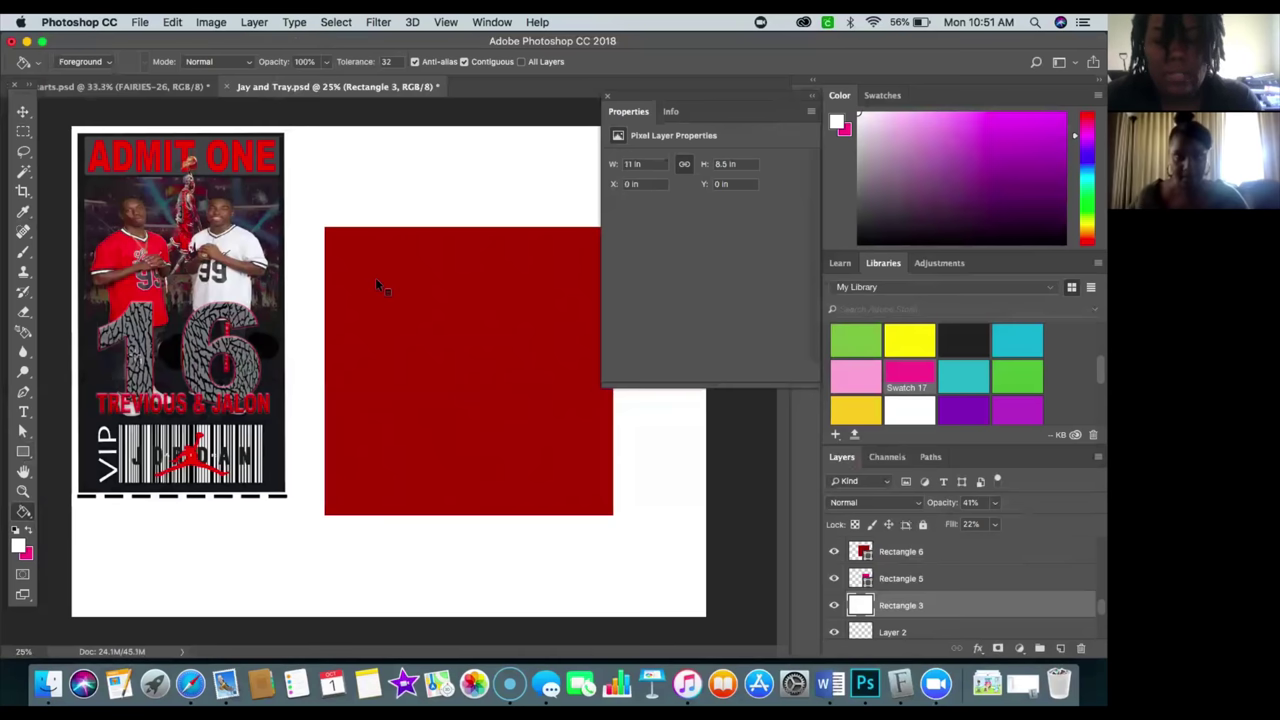
Try to fill the dark red square on the Rectangle 6 layer with the Paint Bucket, agreeing to rasterize its shape.
left_click(945, 553)
left_click(520, 447)
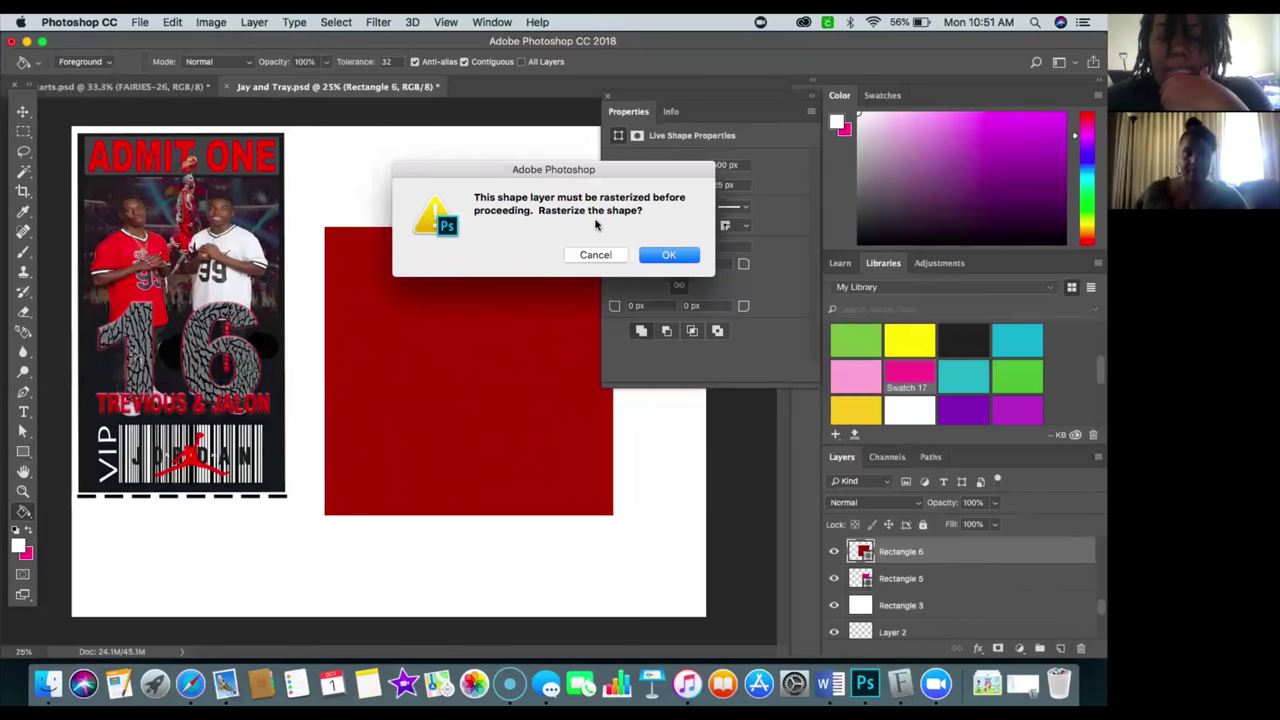
left_click(667, 255)
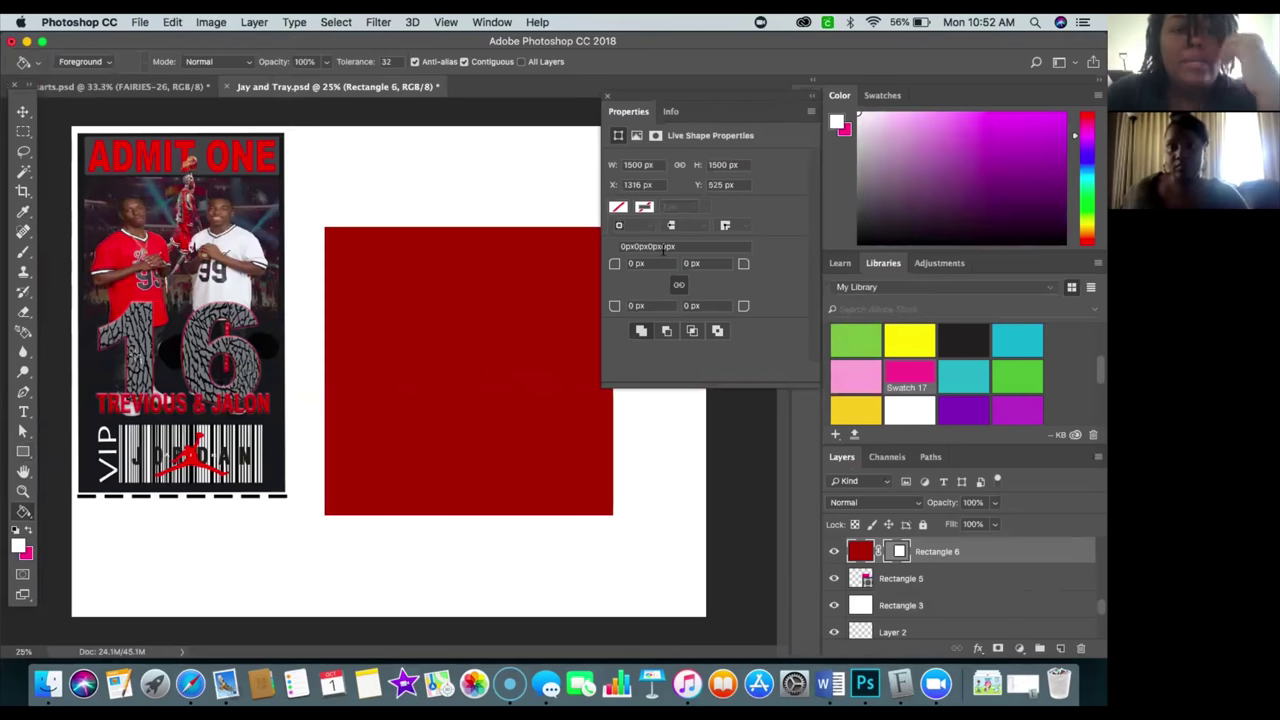
Step backward twice to undo rasterizing the Rectangle 6 shape and the white fill on Rectangle 3.
left_click(176, 22)
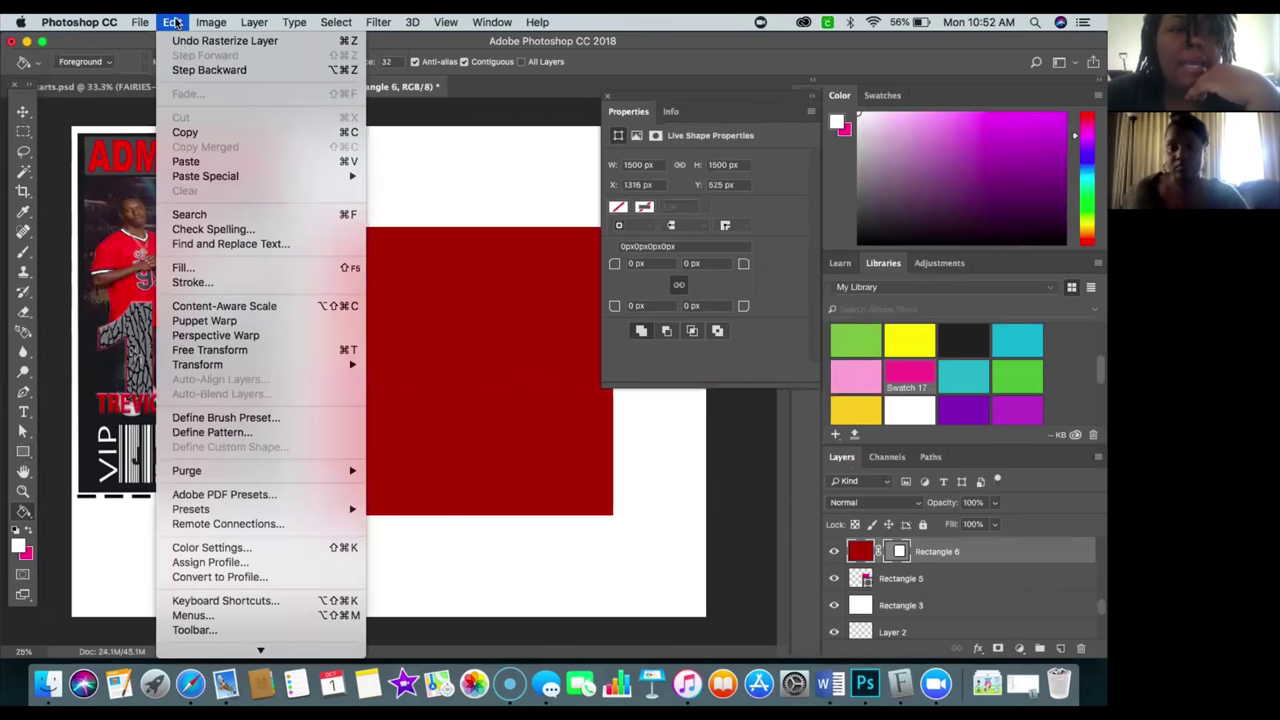
left_click(190, 70)
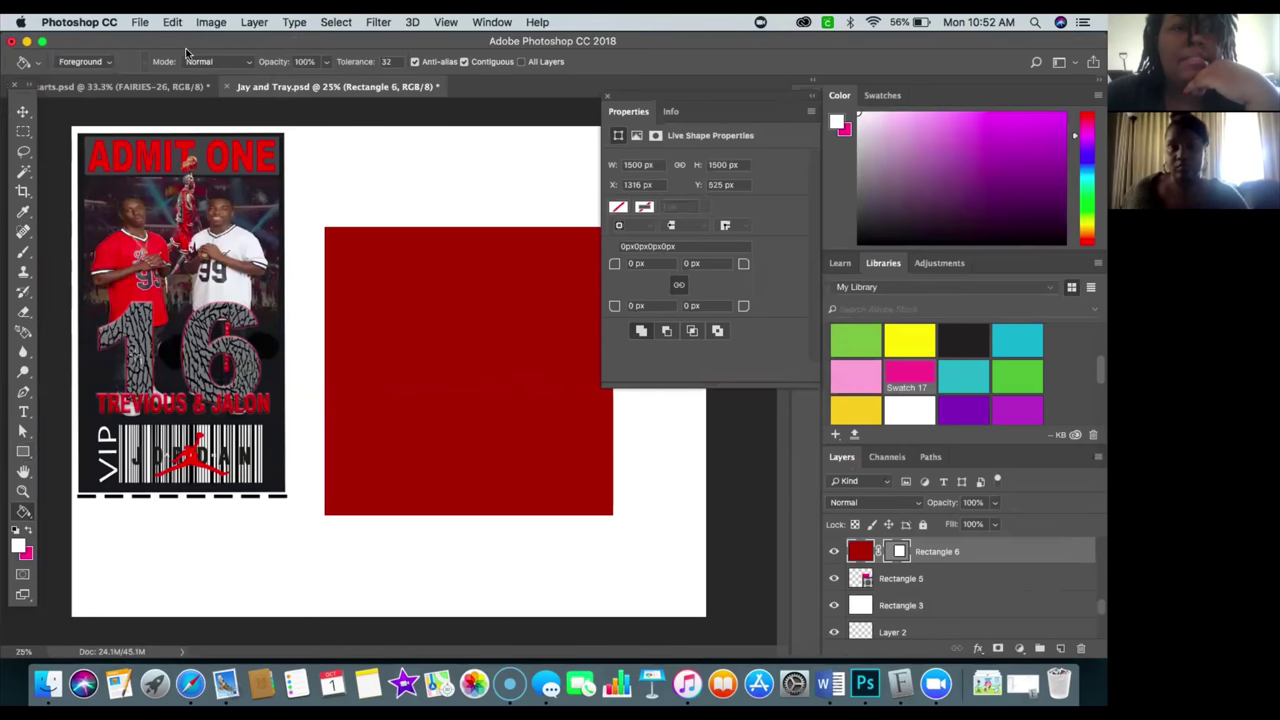
left_click(172, 22)
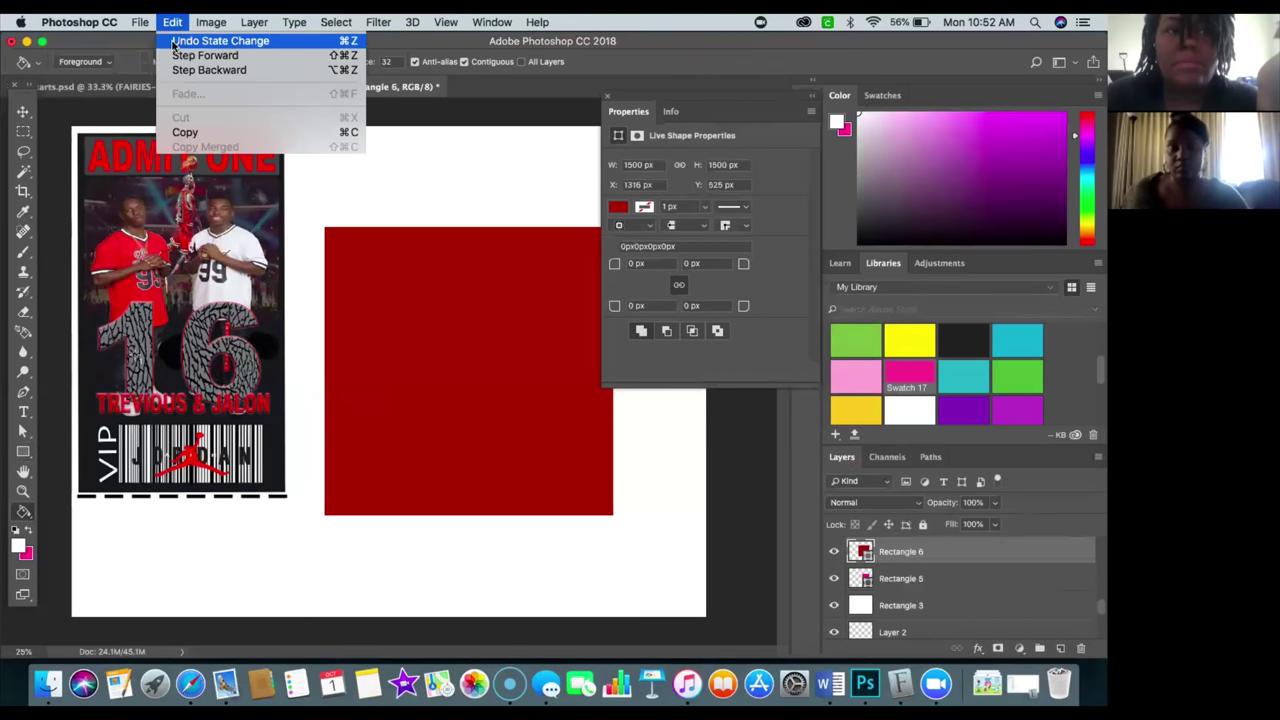
left_click(175, 66)
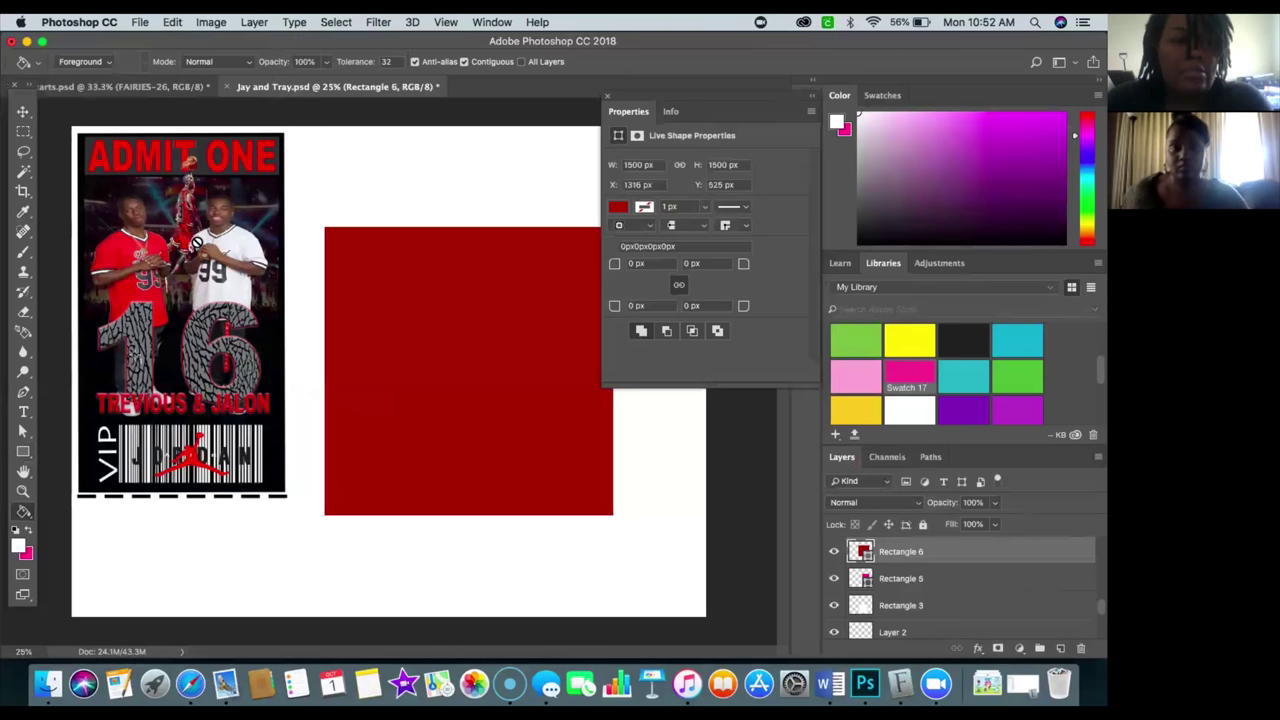
Select the ADMIT ONE layer on the ticket and add a white text line reading ADMIT ONE above the dark red square.
left_click(22, 112)
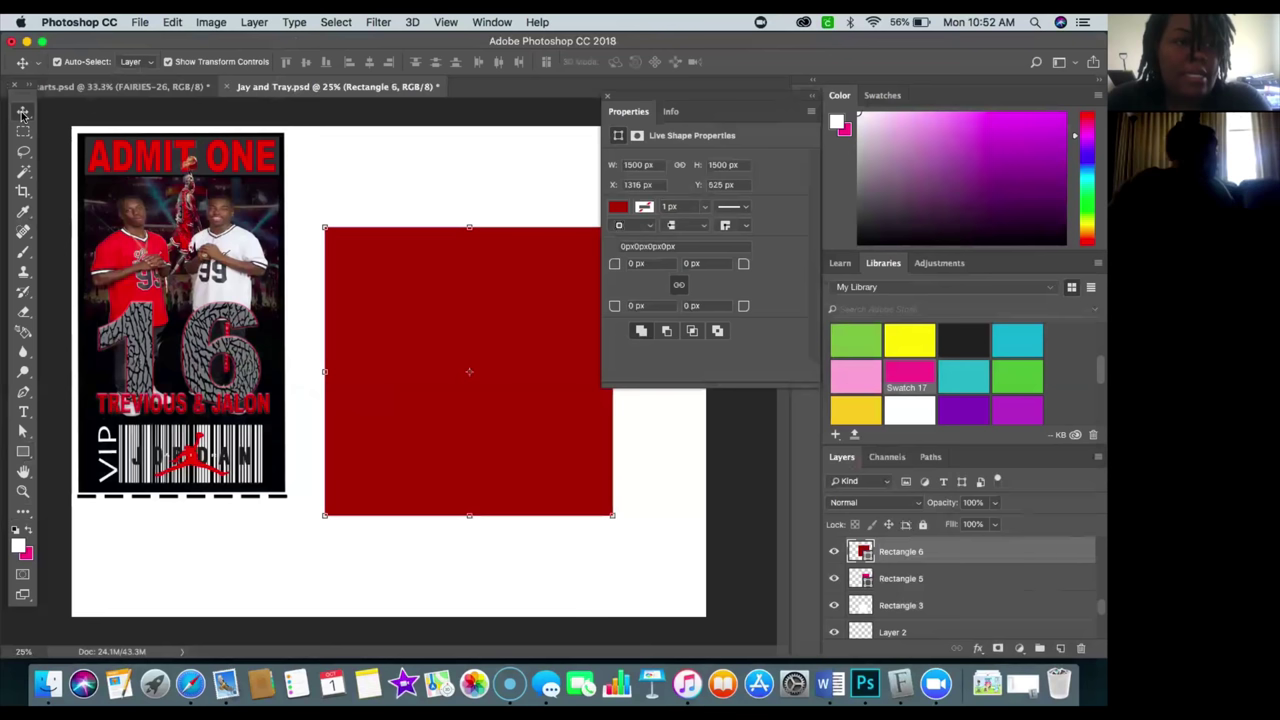
left_click(118, 156)
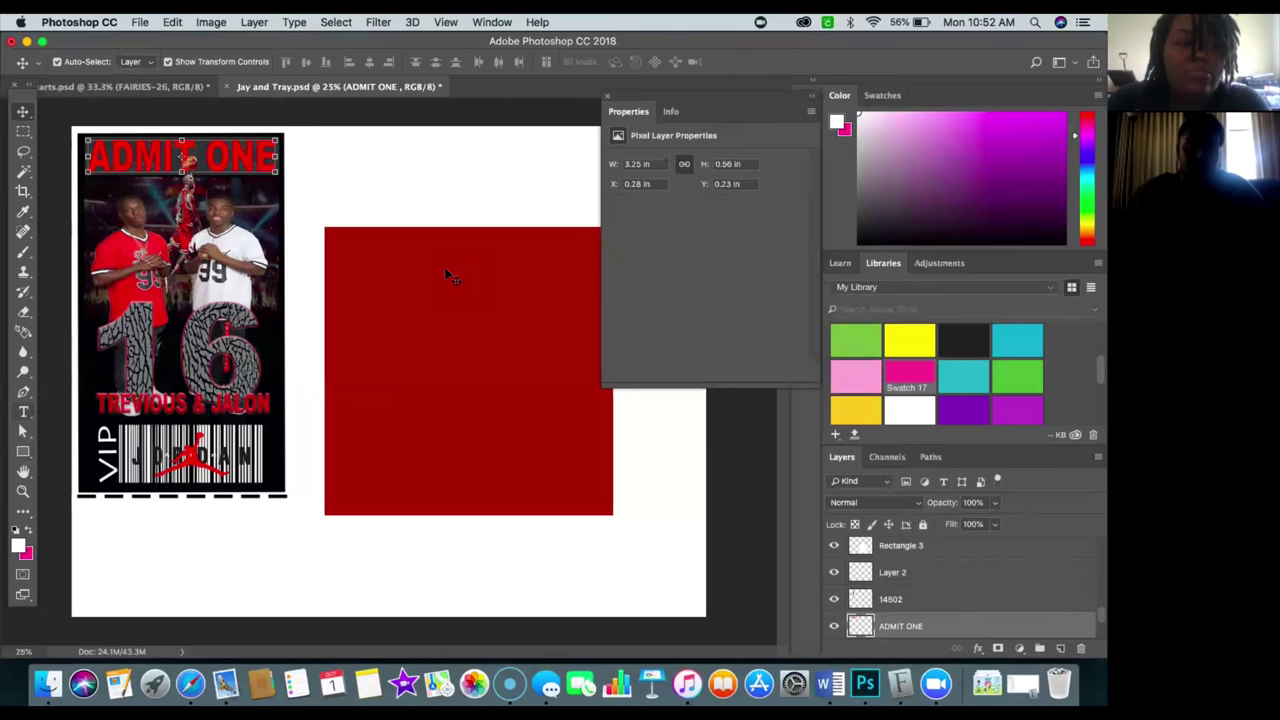
left_click(24, 411)
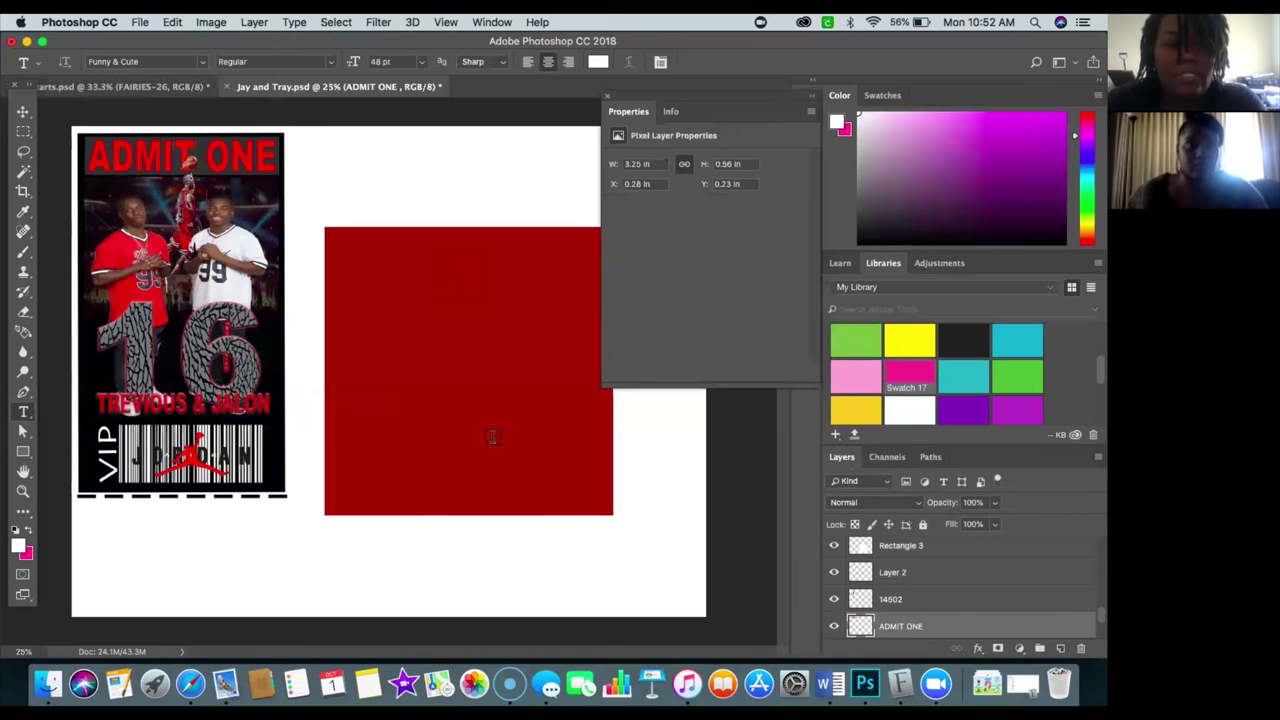
left_click(344, 214)
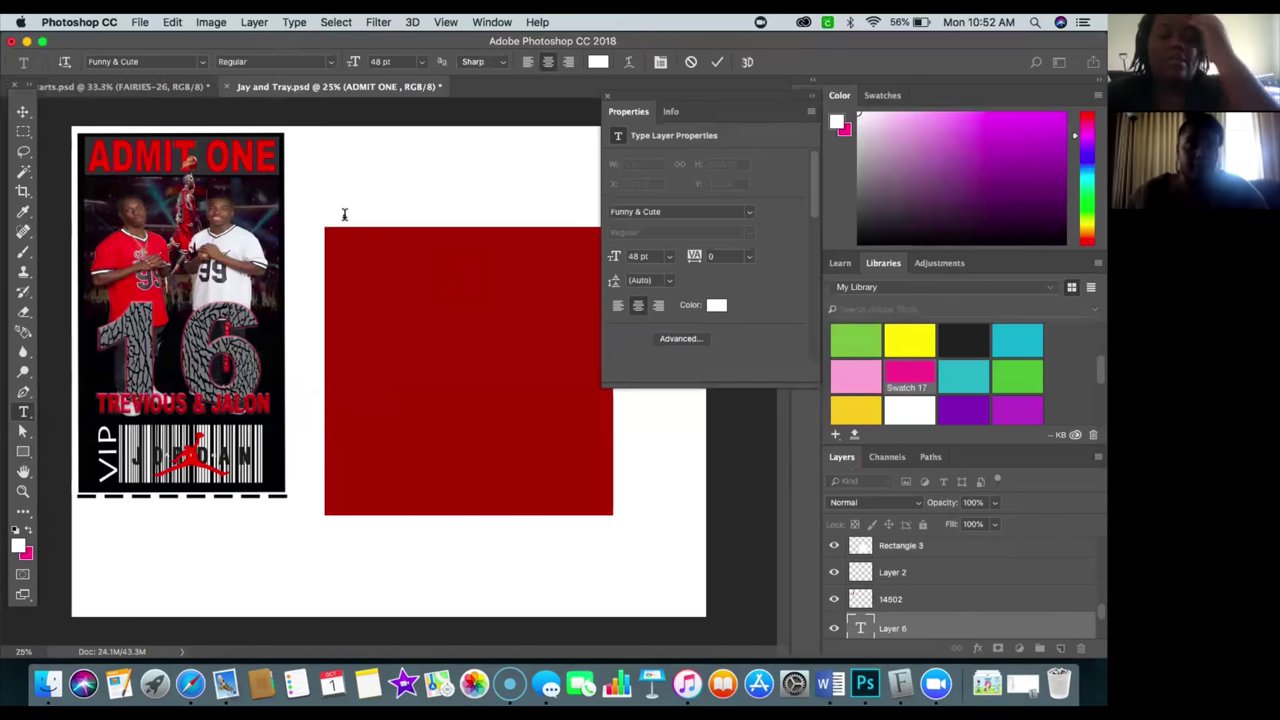
type("Jay and Tray.psd @ 25% (")
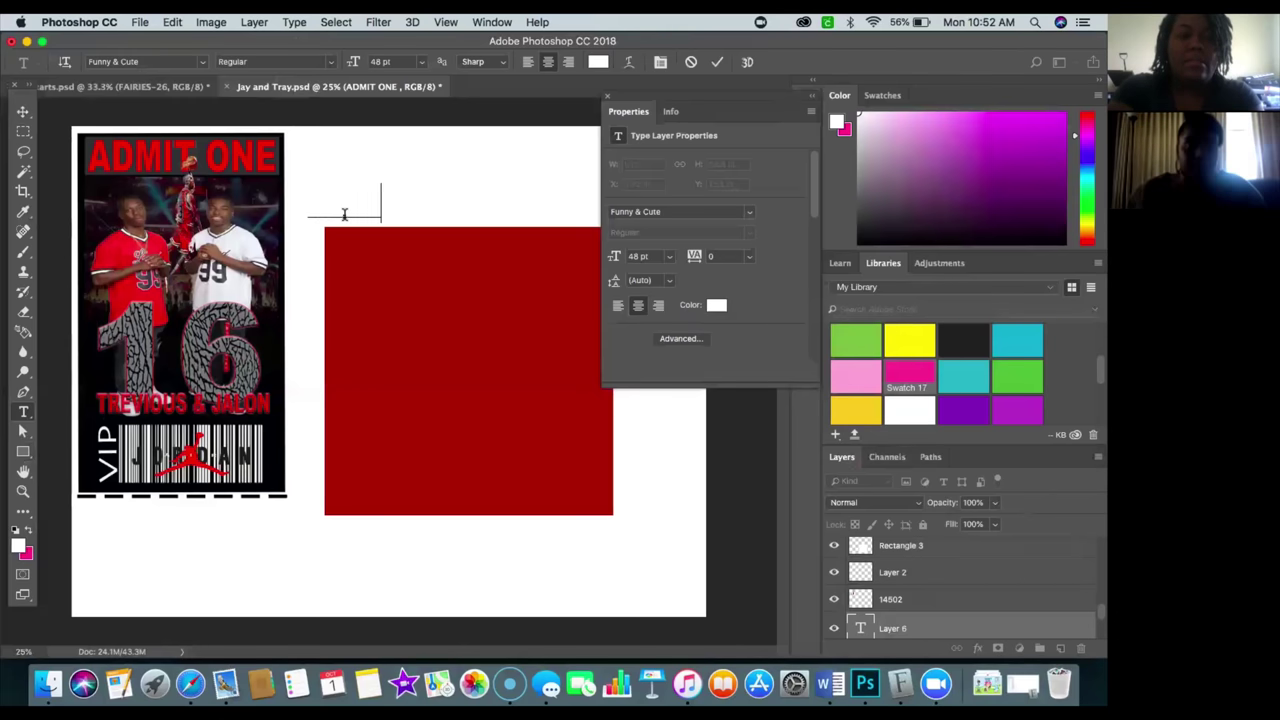
type("ADMIT ONE")
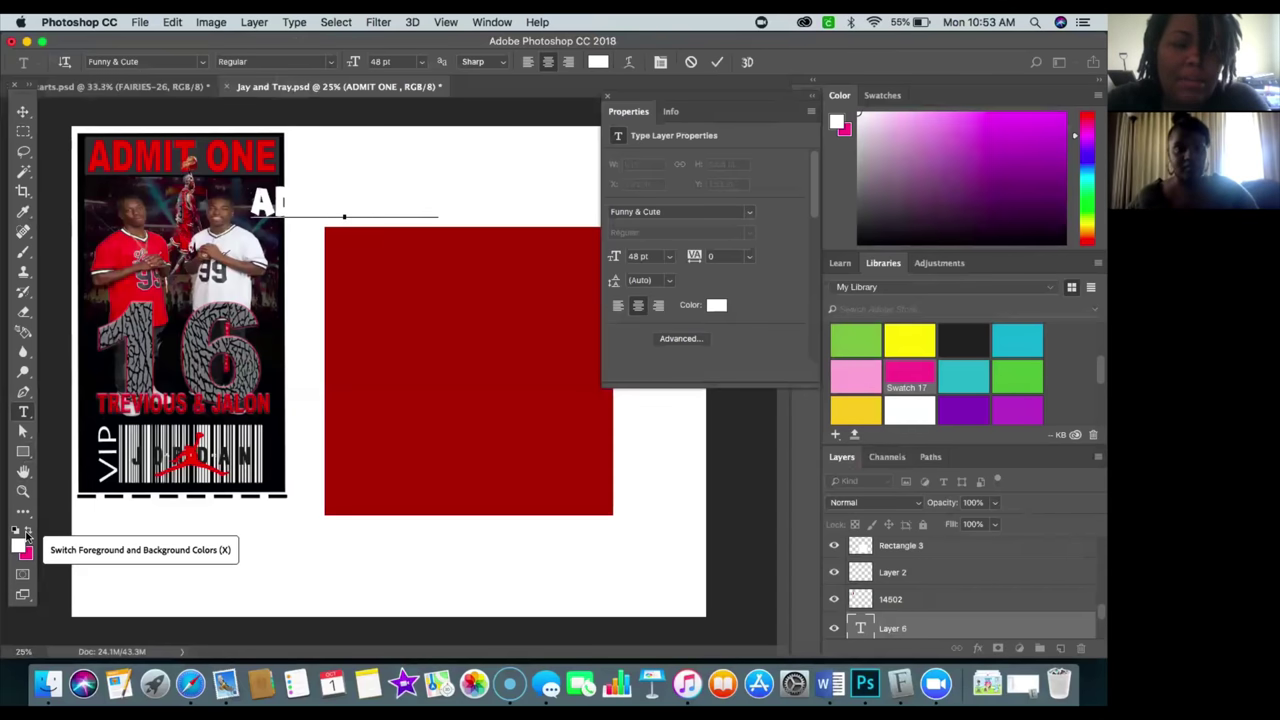
Reset the foreground and background colors to their defaults, swap them, and set the foreground color to red cc252c.
left_click(27, 537)
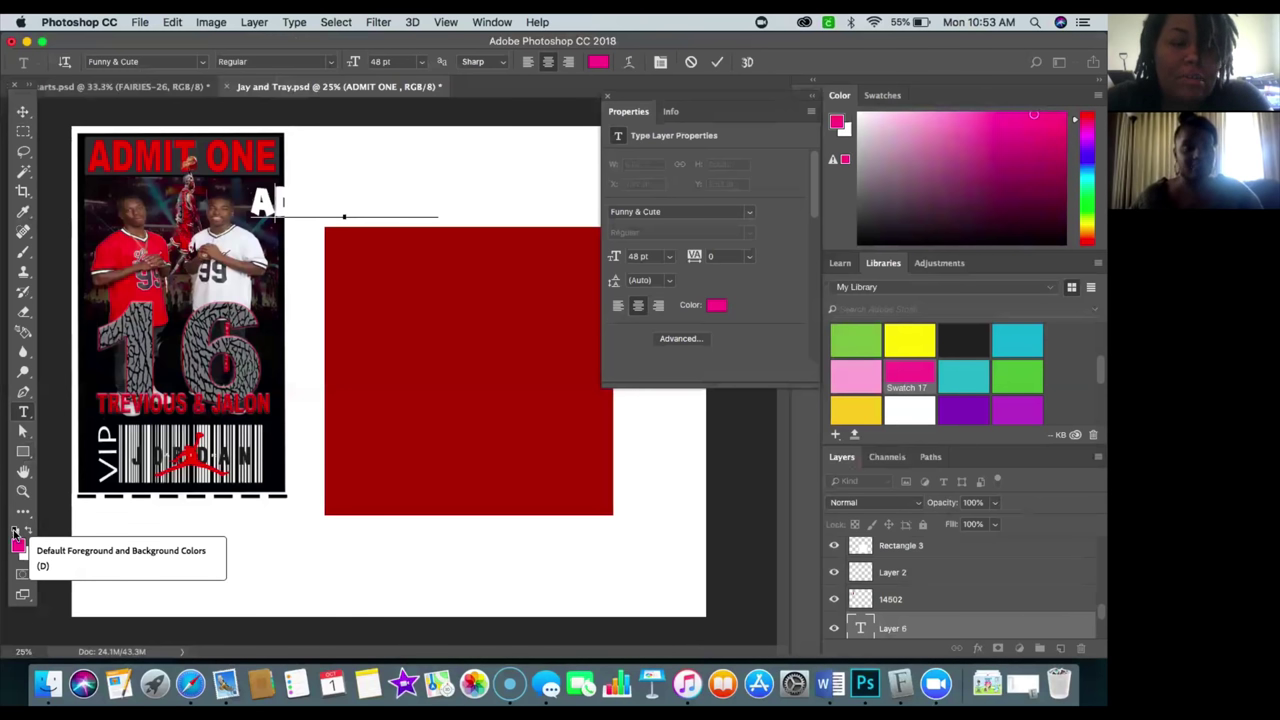
left_click(15, 530)
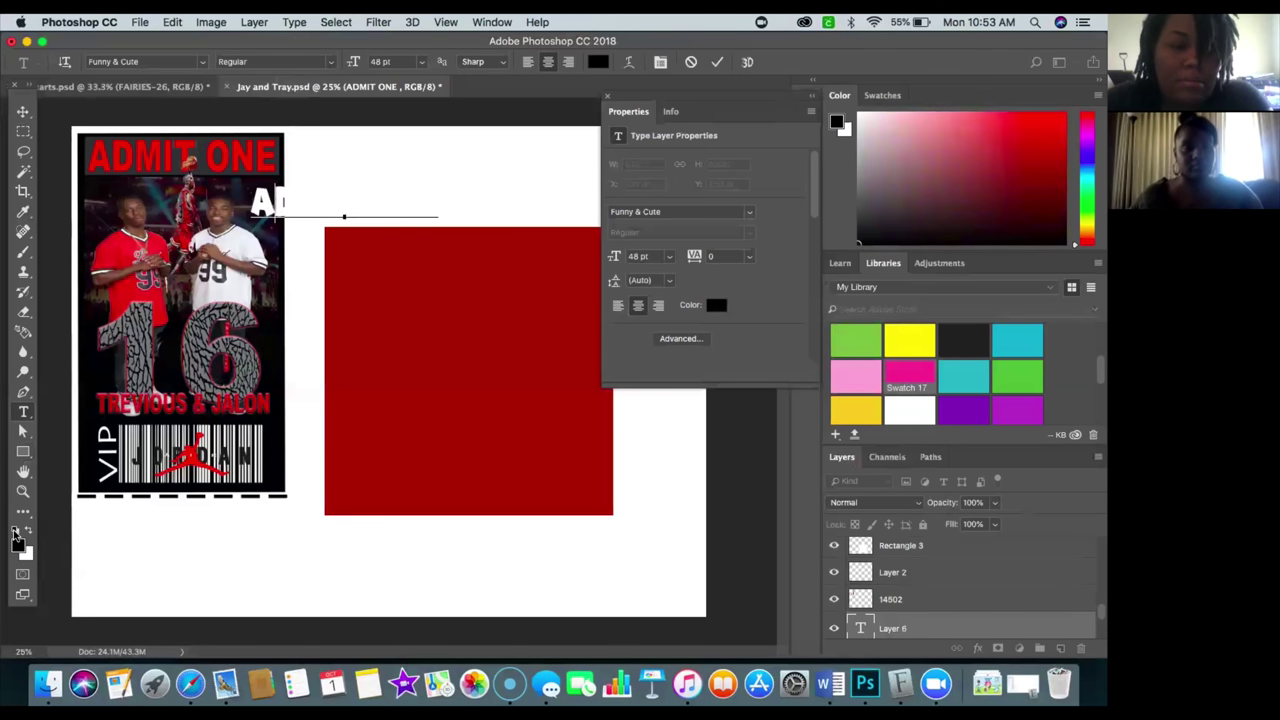
left_click(28, 532)
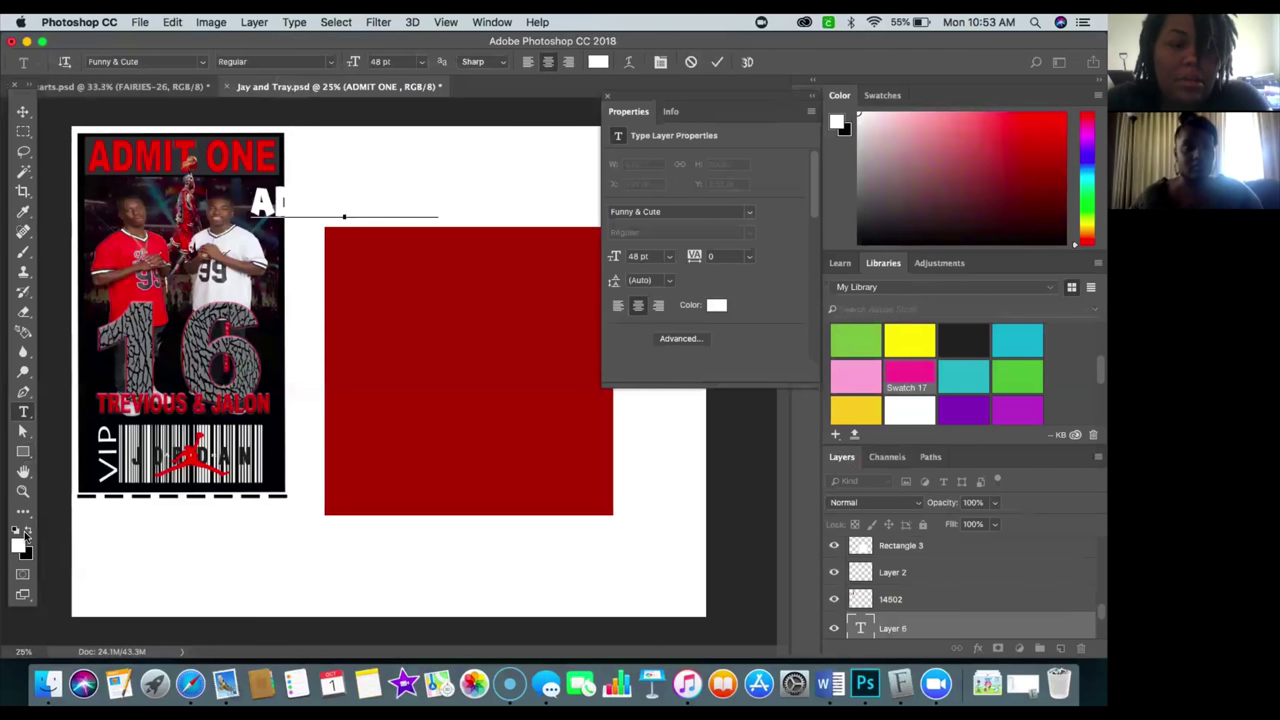
left_click(19, 543)
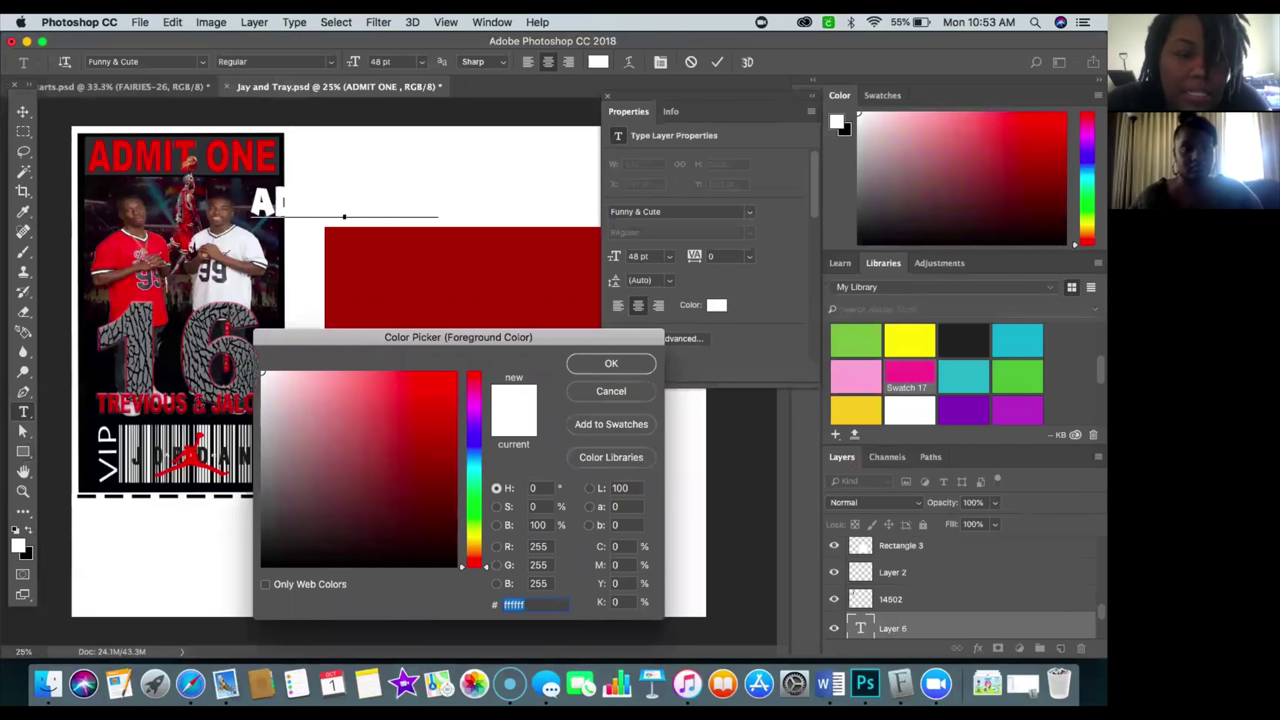
left_click(421, 410)
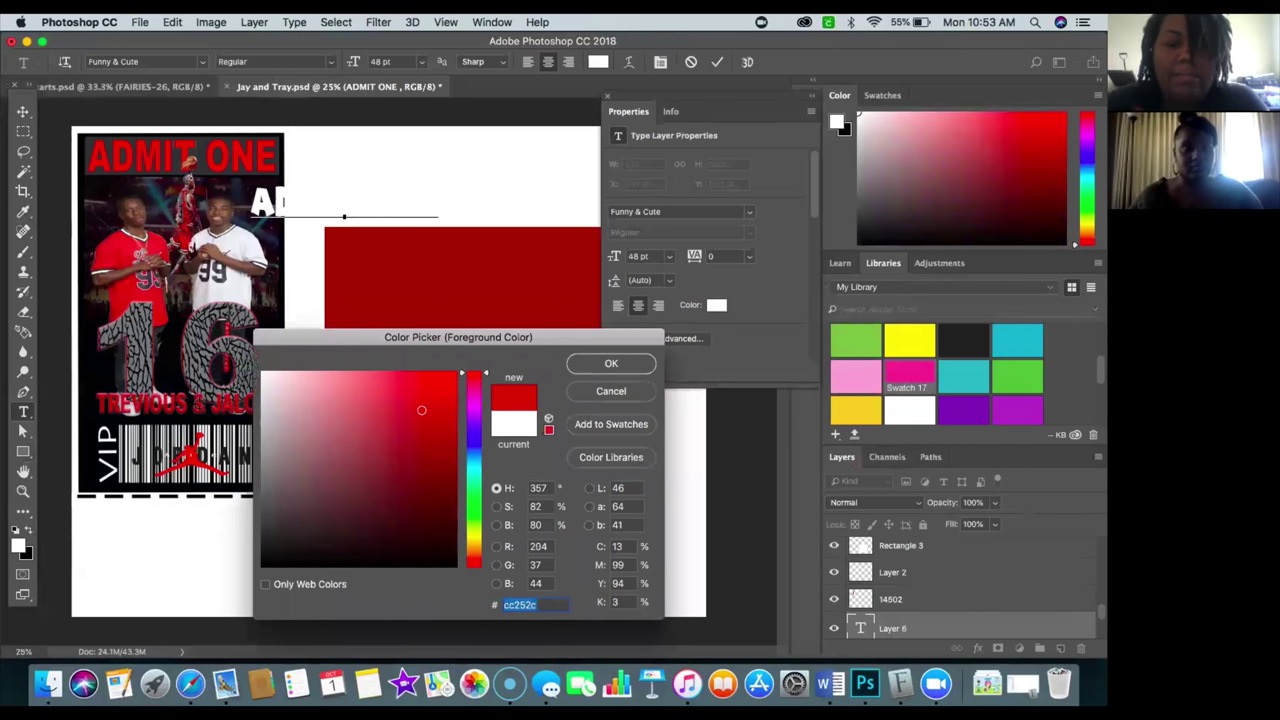
left_click(612, 364)
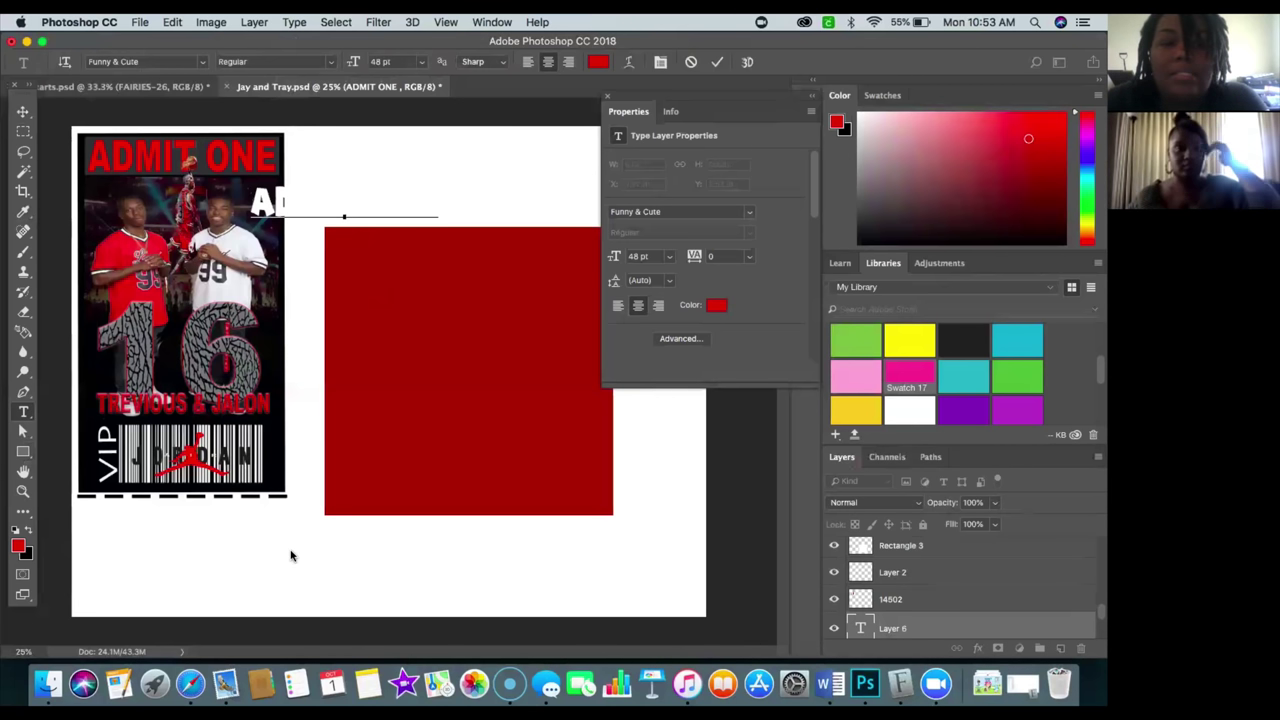
Recolor the whole white ADMIT ONE text to red bc0b13 and open the Character panel.
key("super+a")
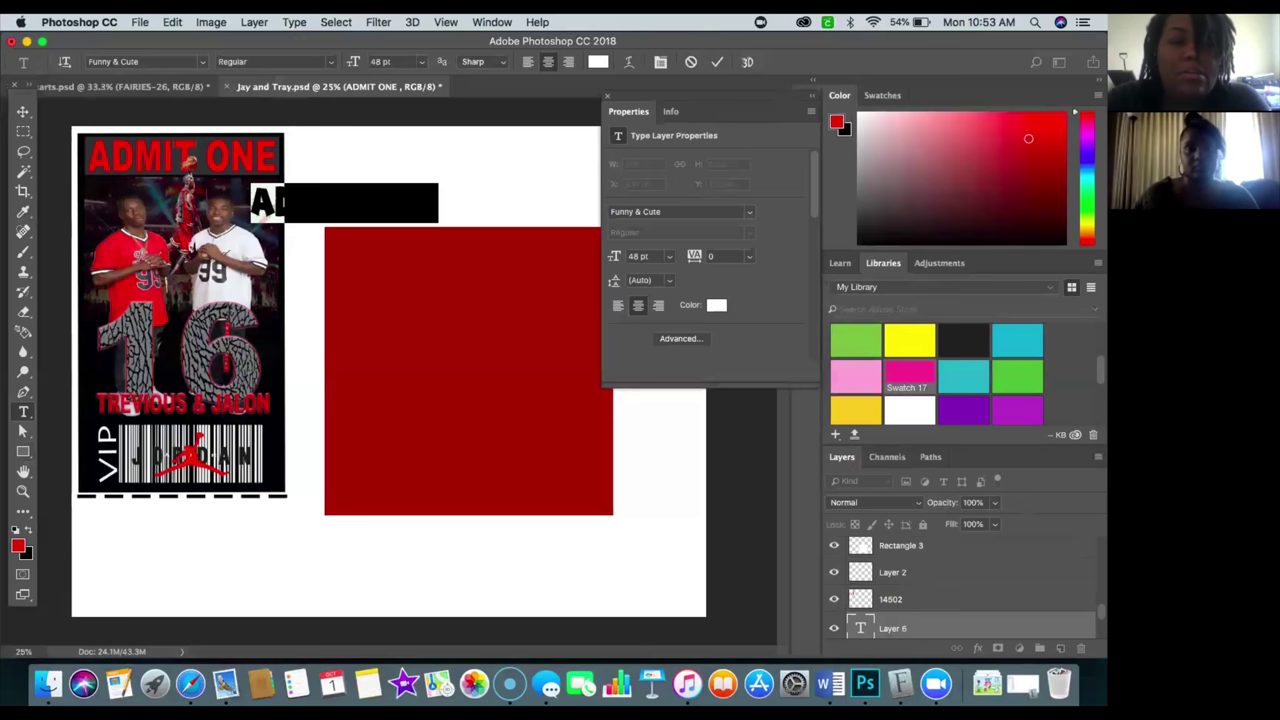
left_click(598, 62)
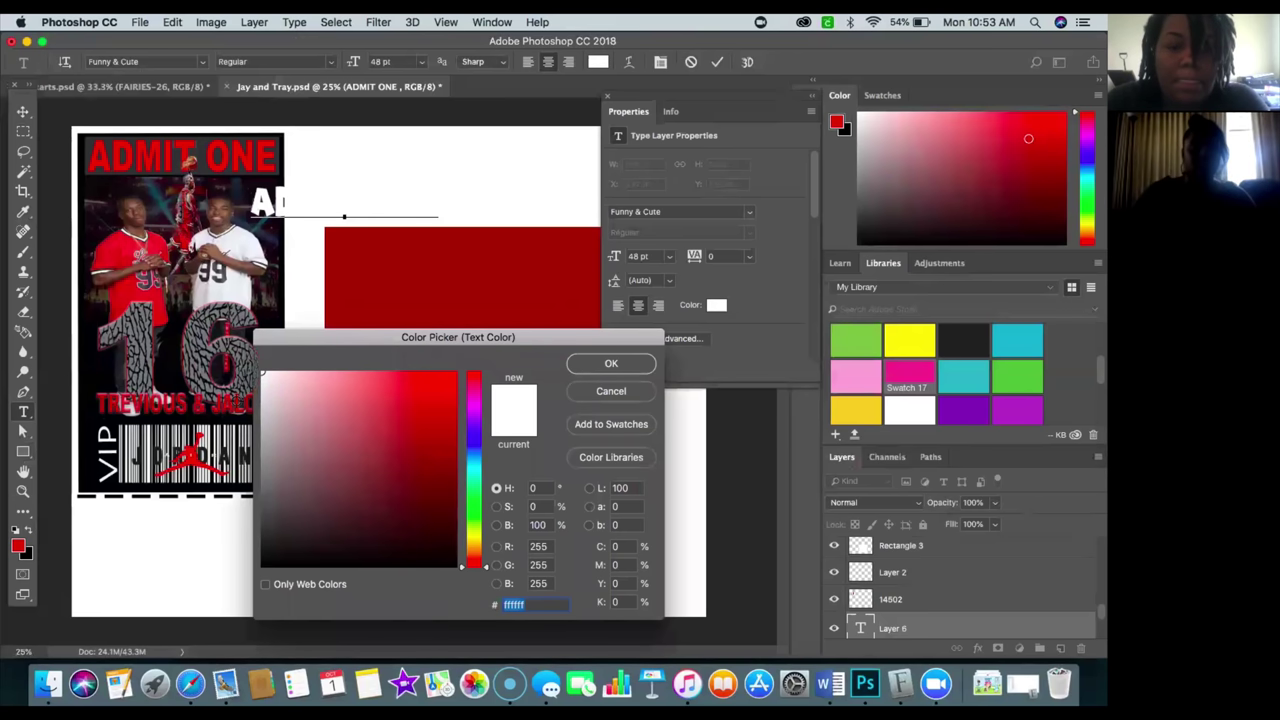
left_click(240, 400)
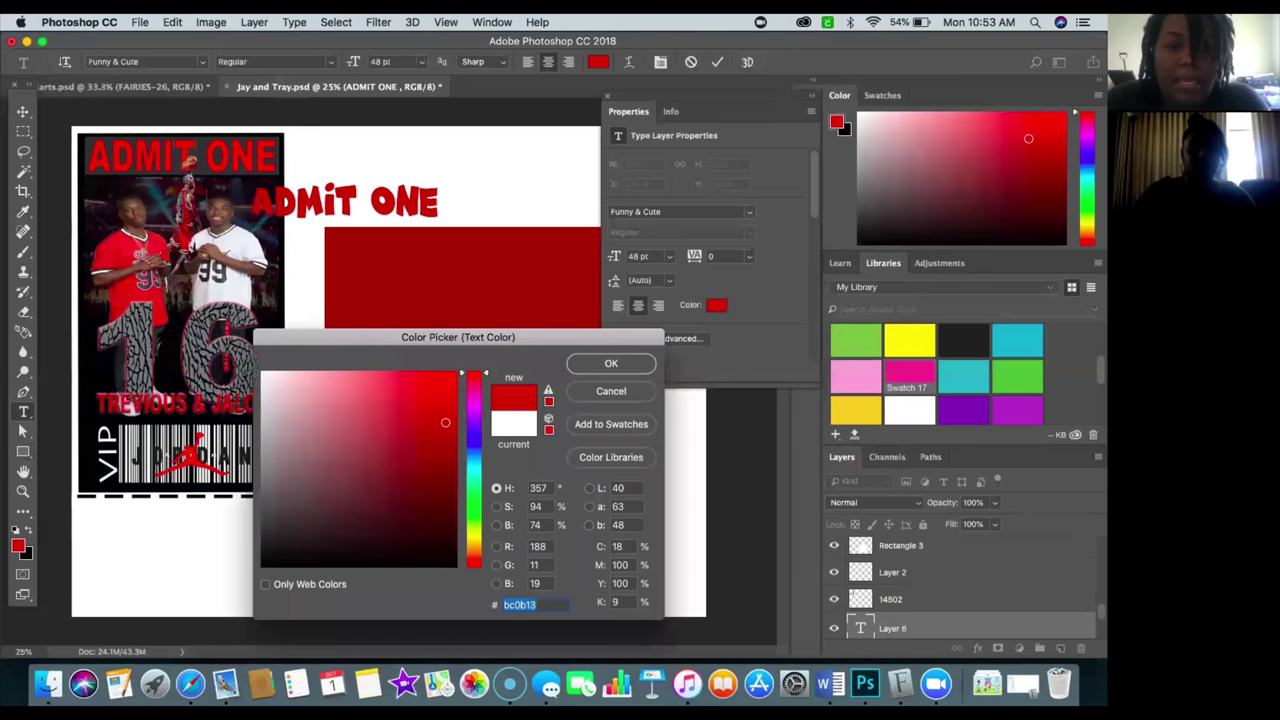
left_click(610, 364)
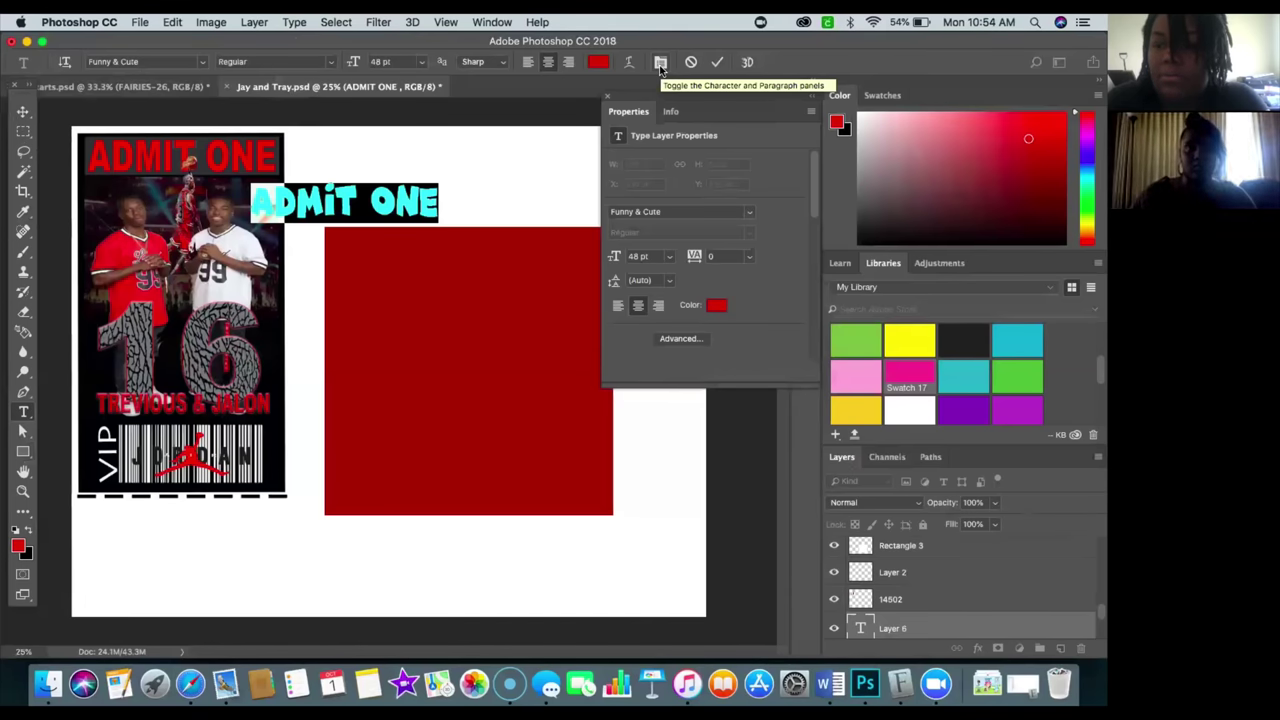
left_click(472, 22)
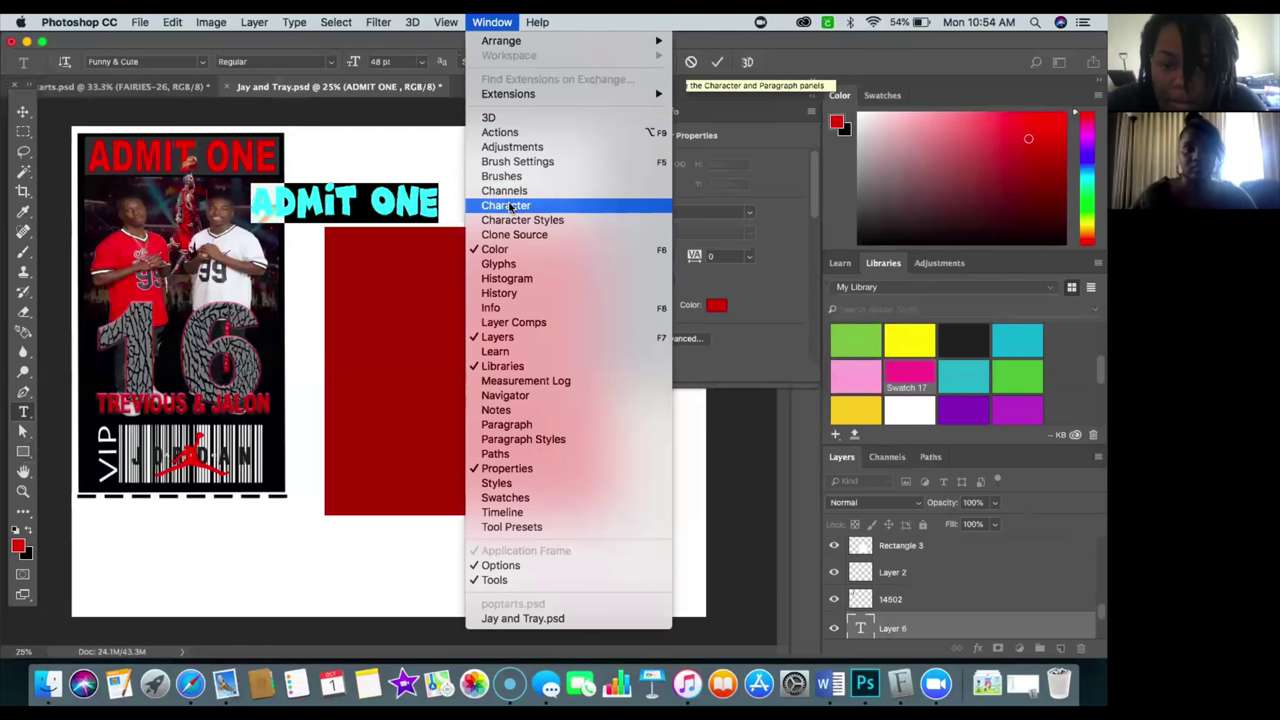
left_click(508, 205)
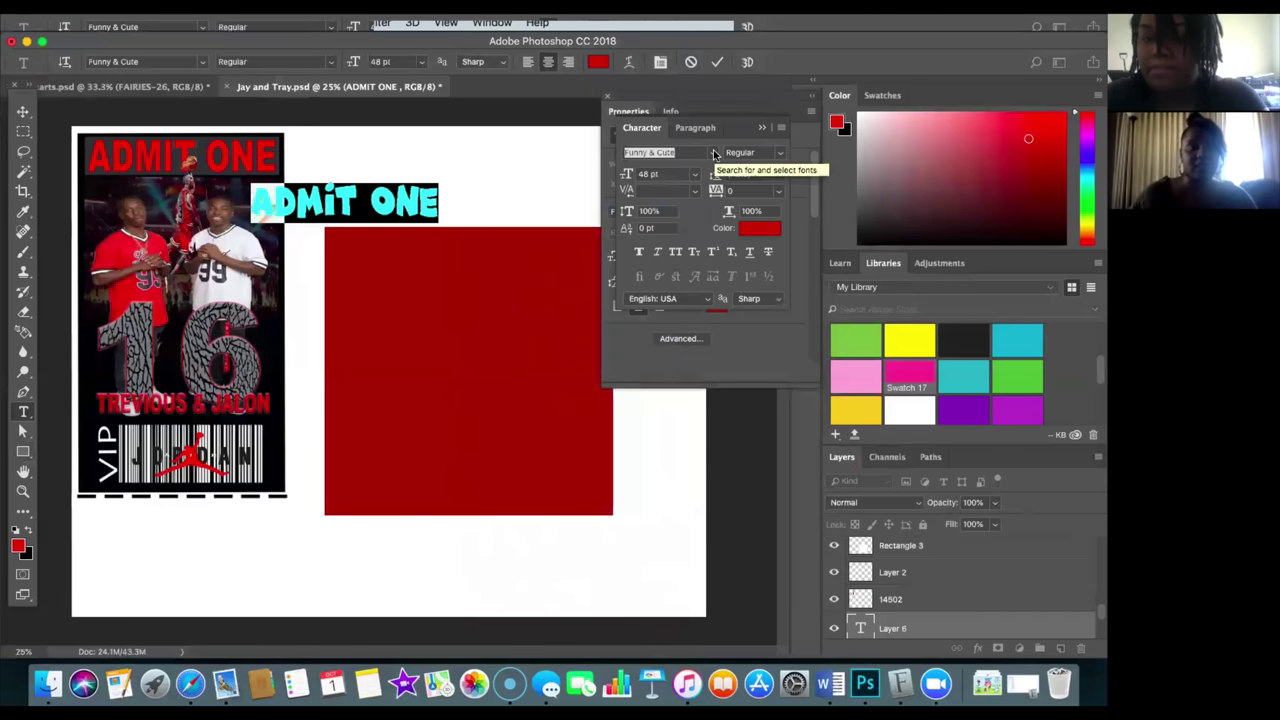
Retype the red text as ADMIT ONE and move it off the ticket to just above the dark red square.
left_click(320, 206)
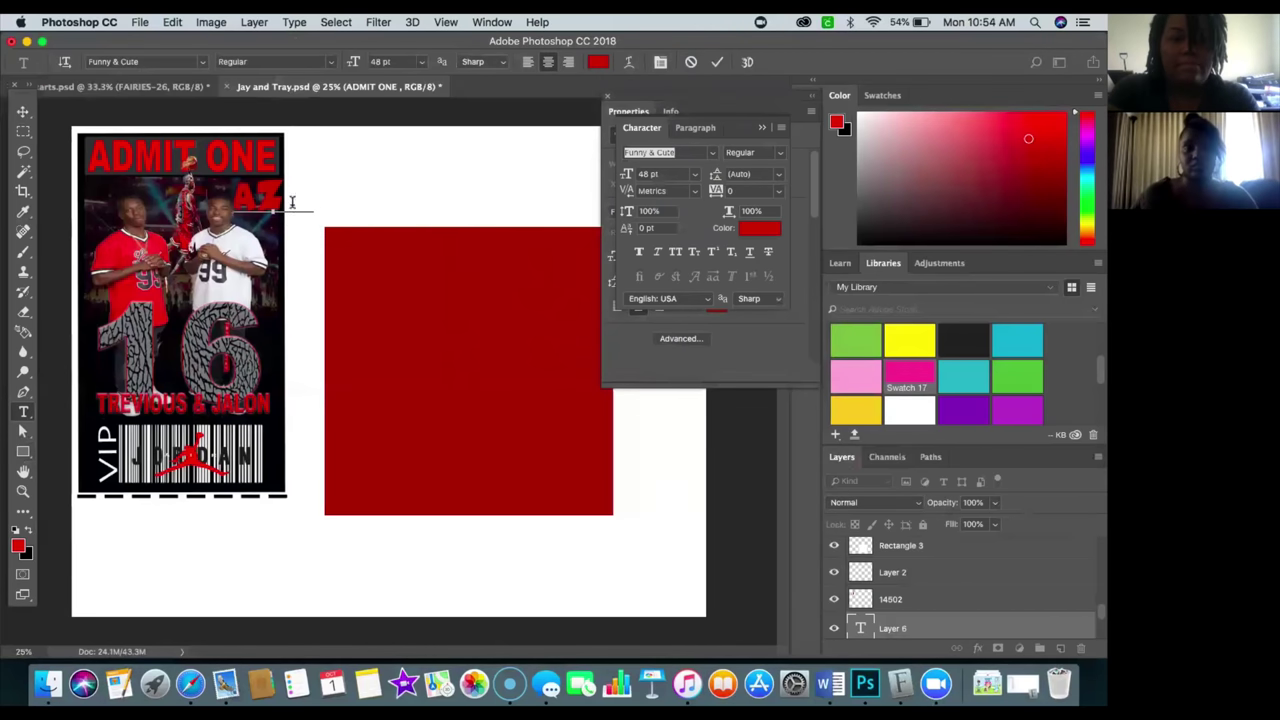
double_click(288, 202)
type("AD")
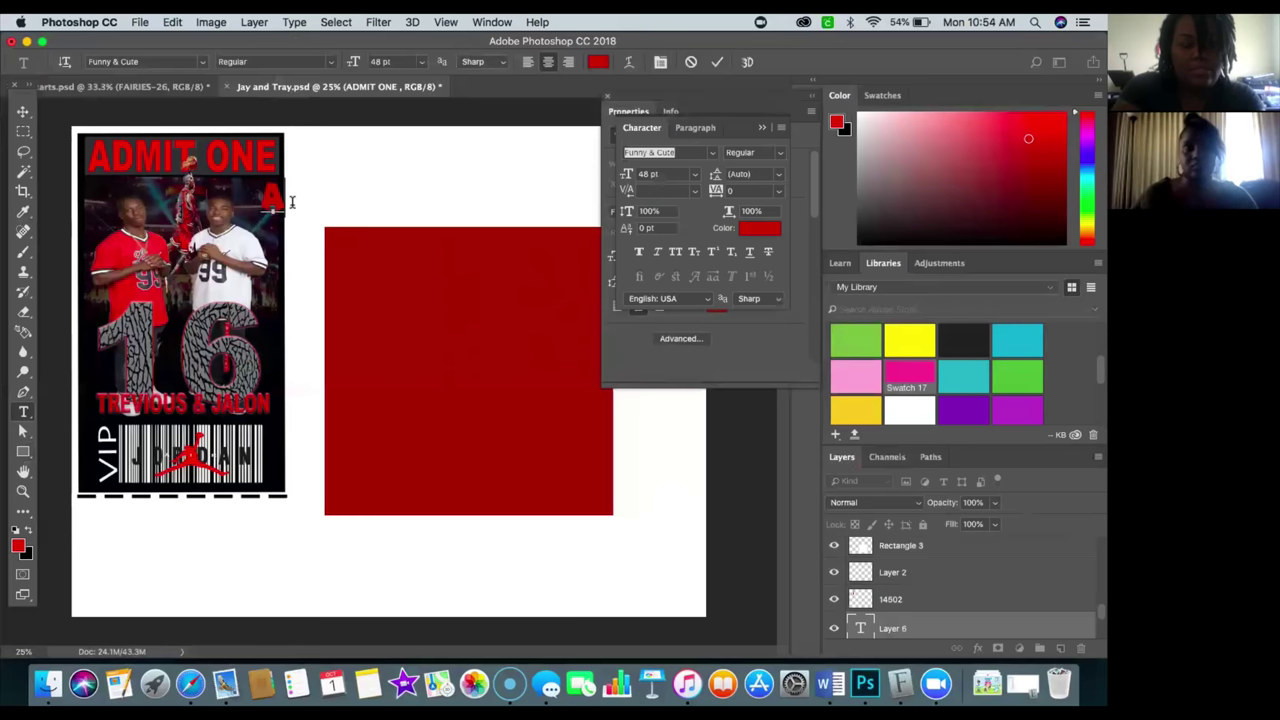
type("MIT ONE")
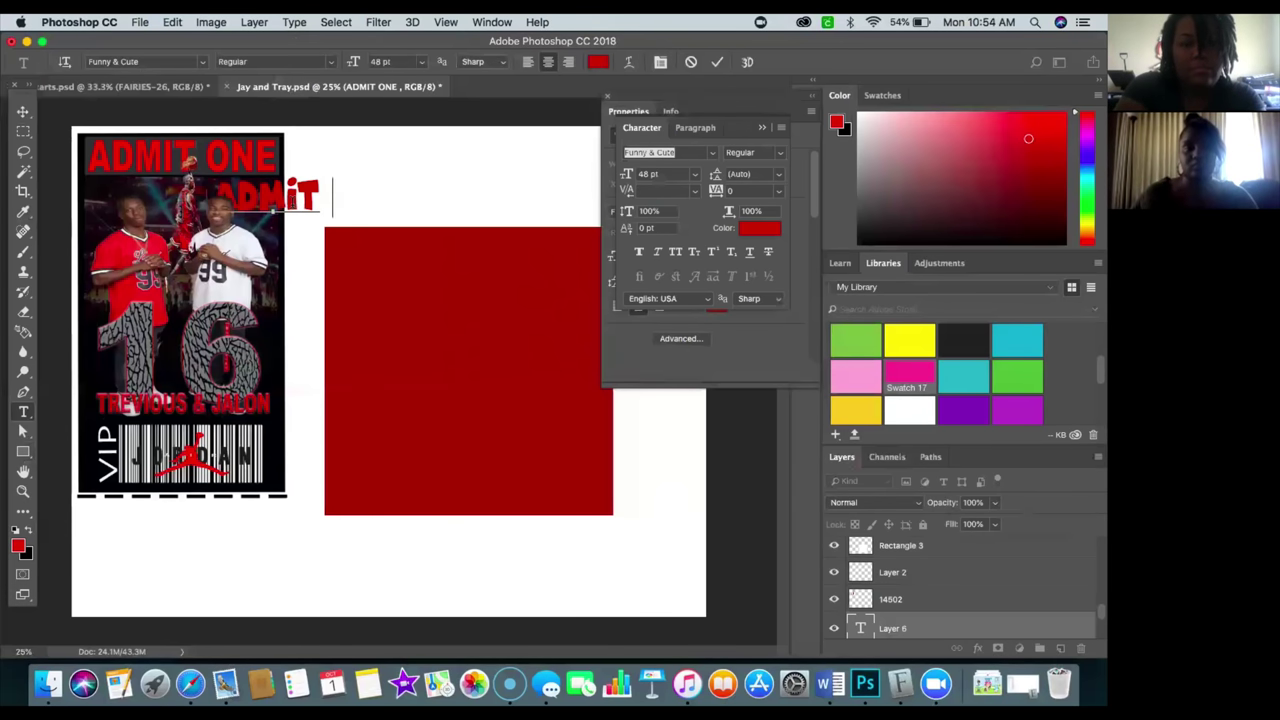
left_click(23, 111)
left_click_drag(345, 202, 493, 202)
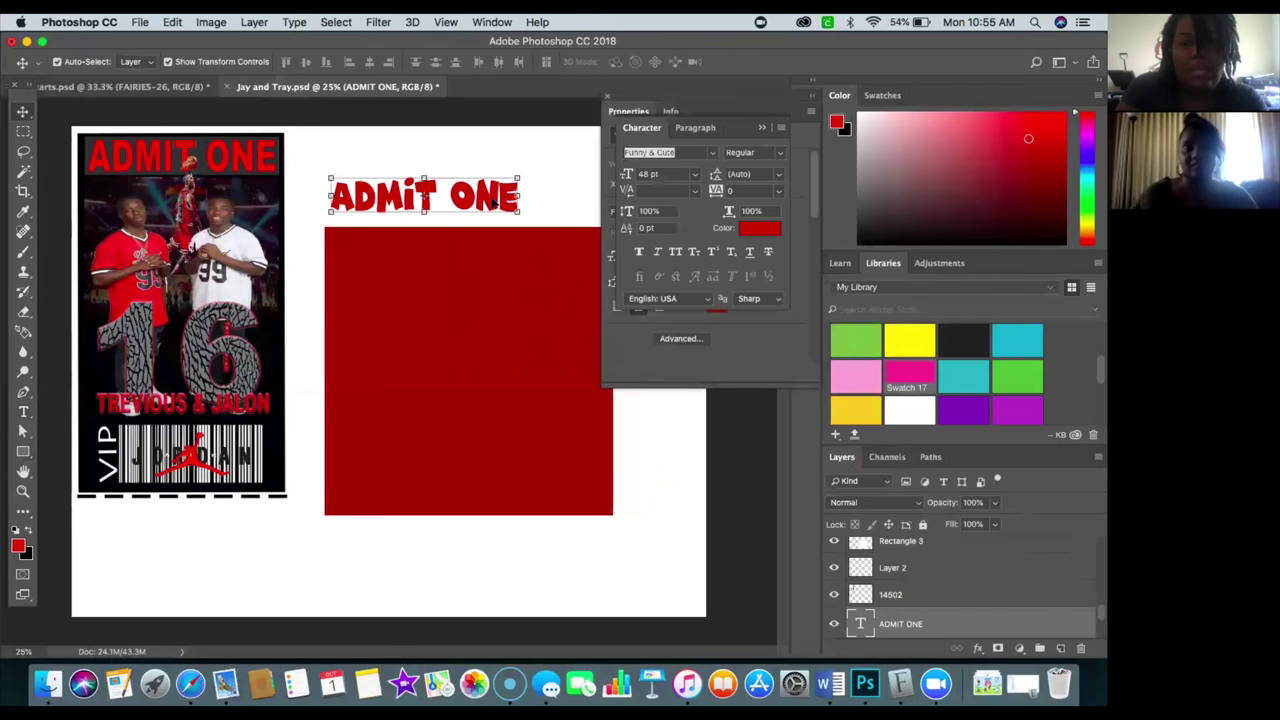
Search the fonts for Arial, try Arial Narrow and Arial Black on the ADMIT ONE text, and return it to Funny & Cute.
left_click(710, 154)
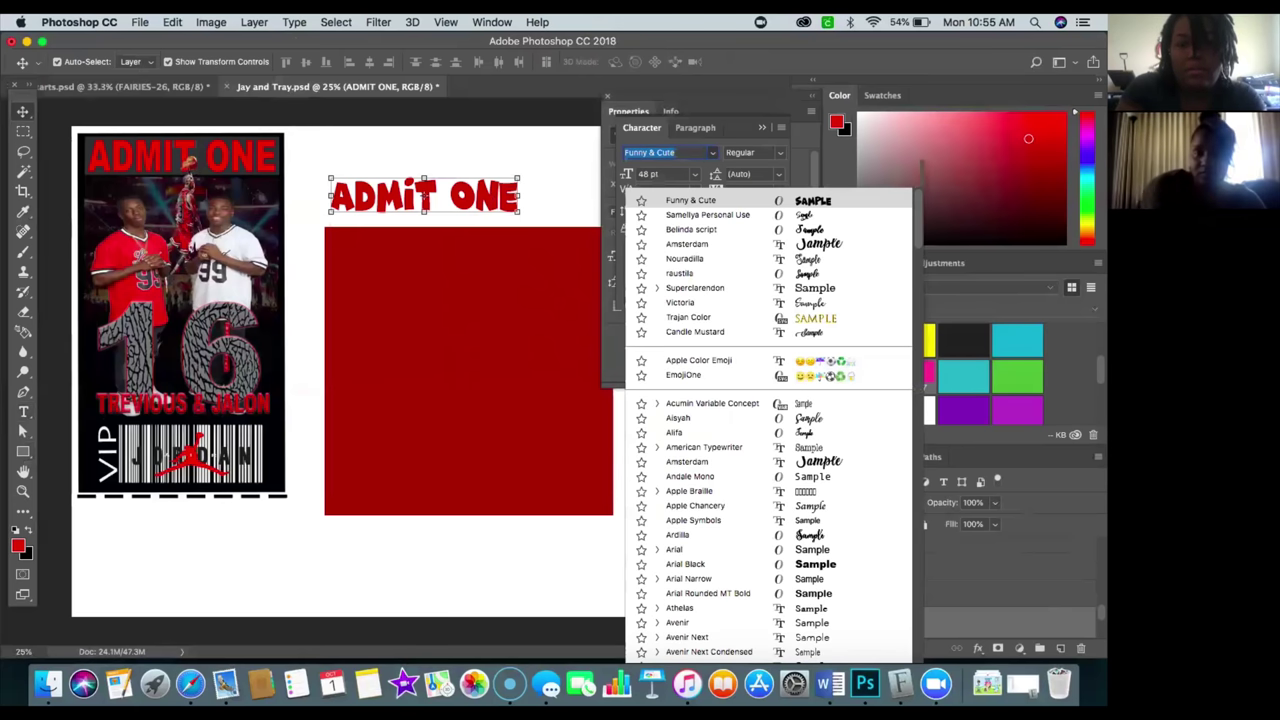
type("ARIAL")
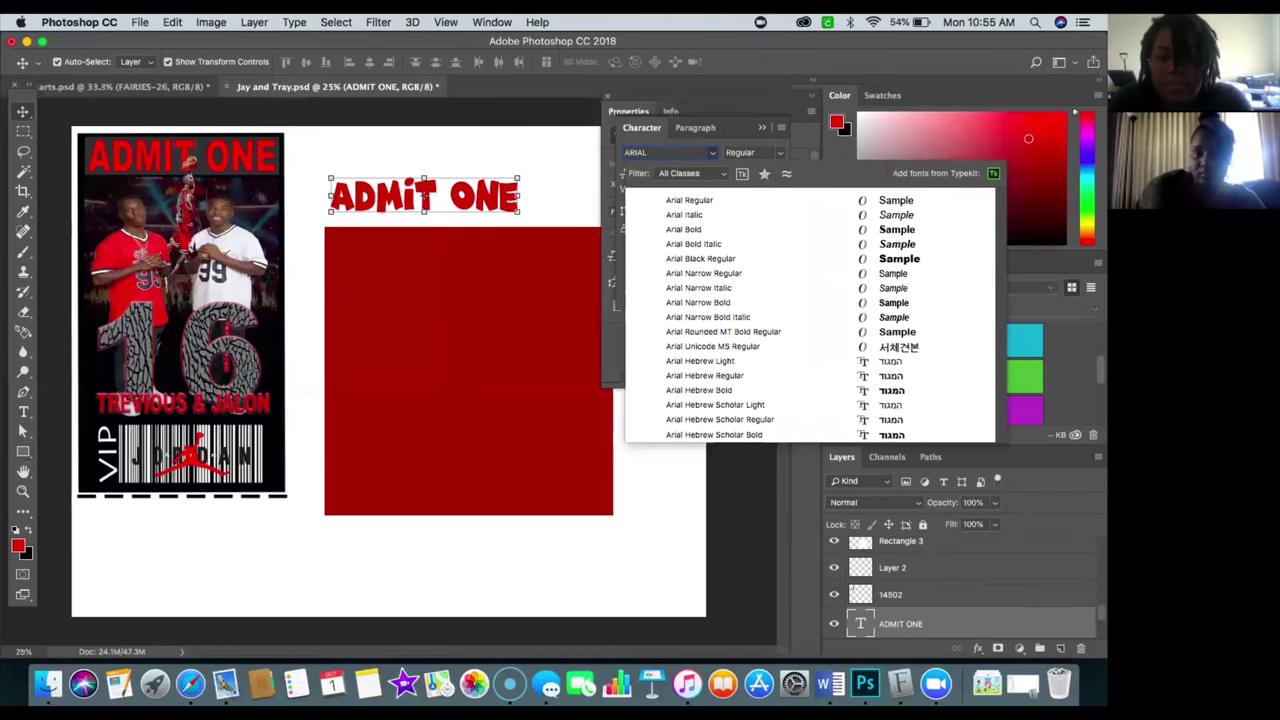
key("Down")
key("Down")
key("Down")
key("Down")
key("Down")
key("Down")
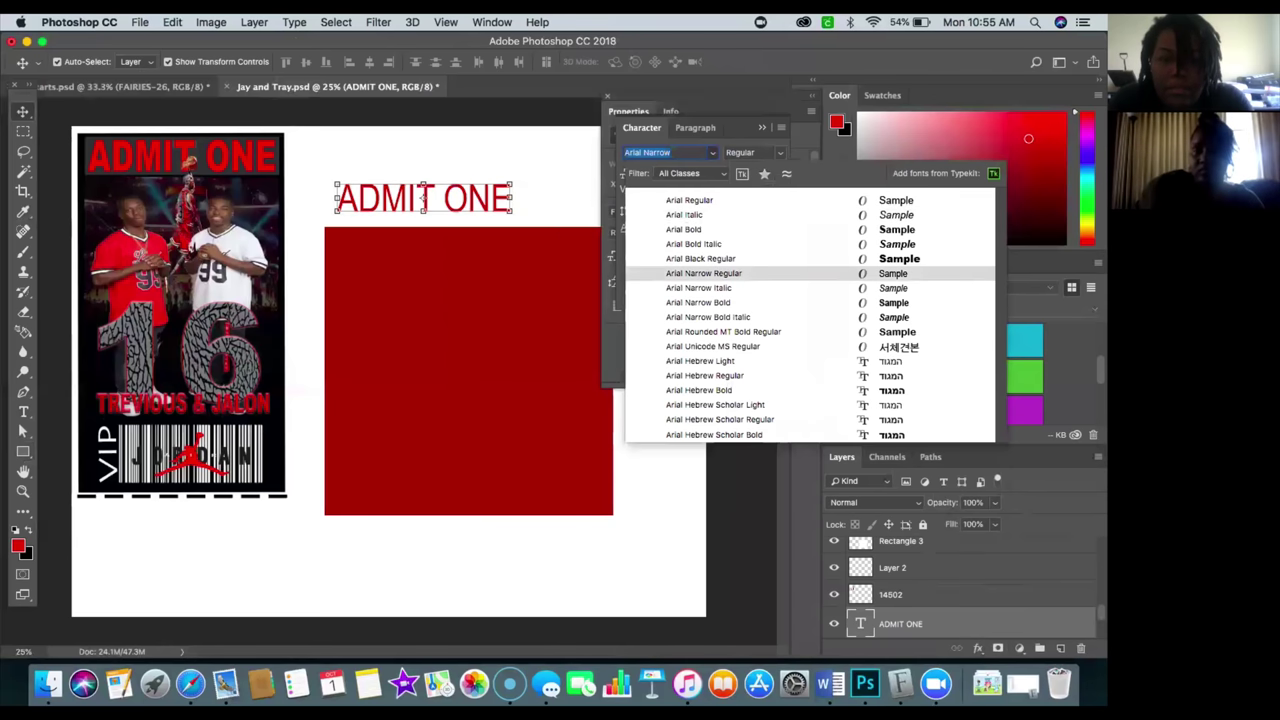
key("Up")
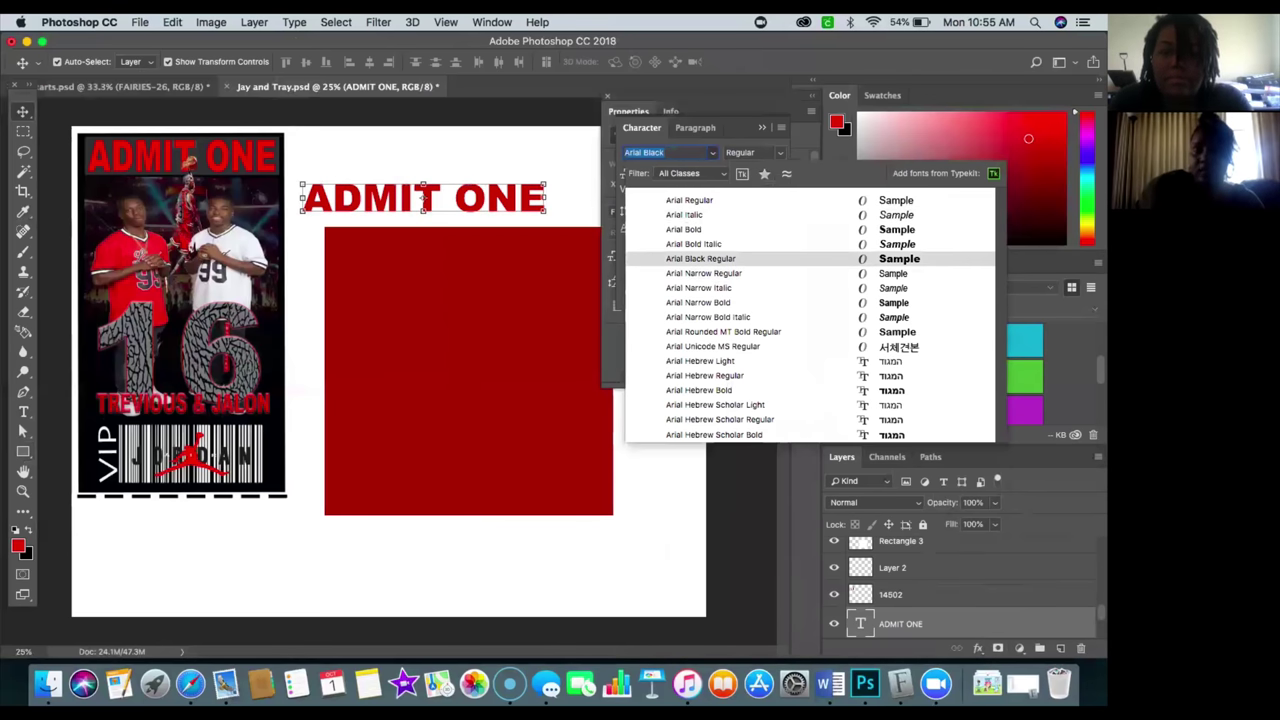
type("Funny")
key("Return")
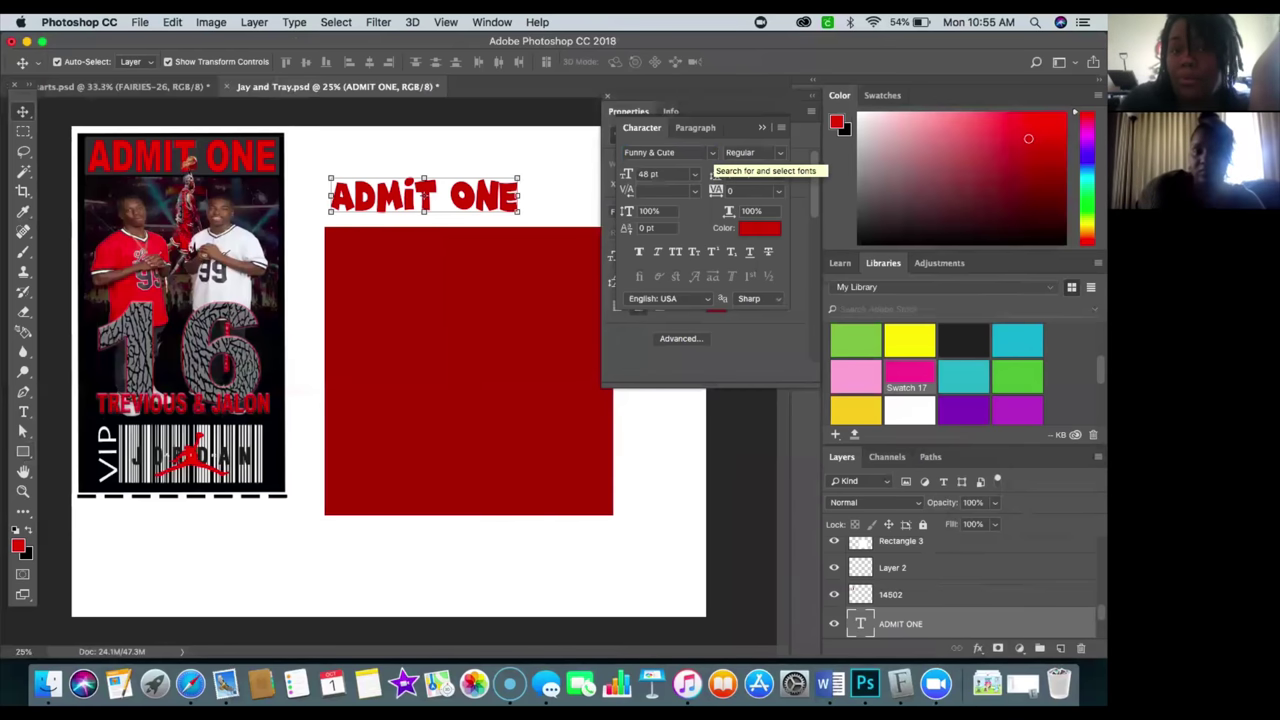
Preview the ADMIT ONE text in Sameliya Personal Use, Belinda script, Amsterdam, Nouradilla and raustila fonts.
left_click(712, 152)
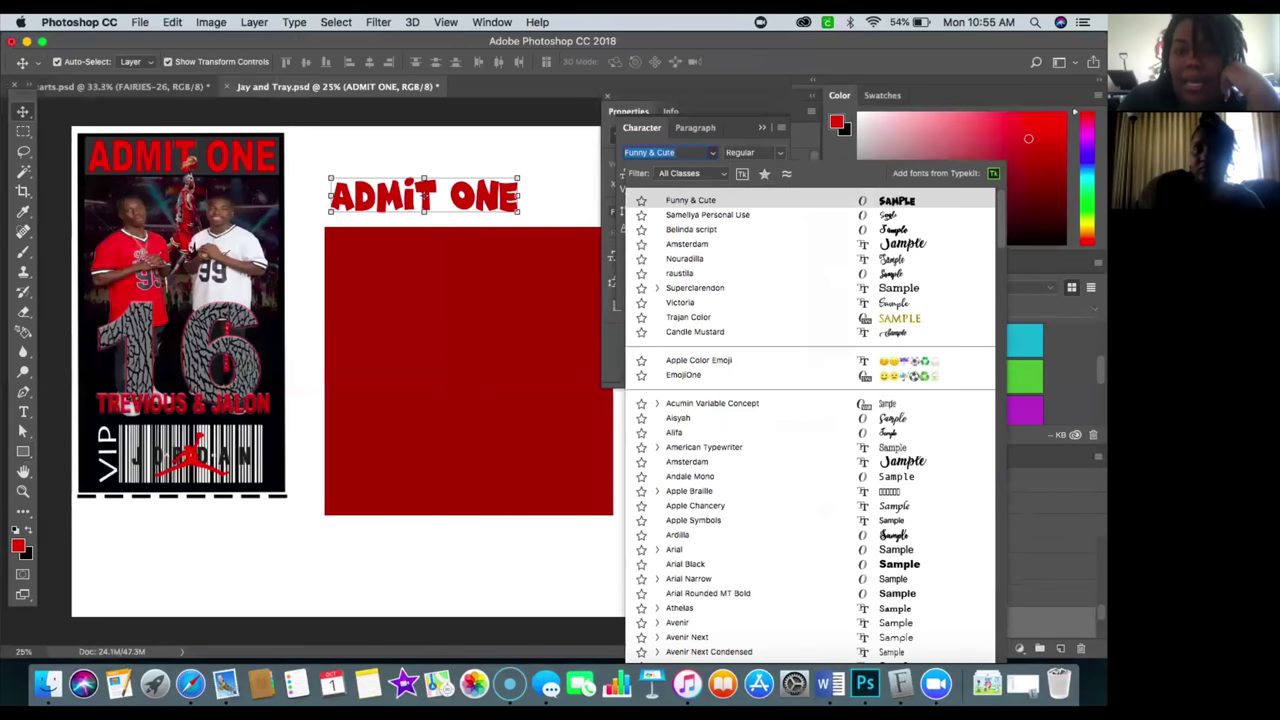
key("Down")
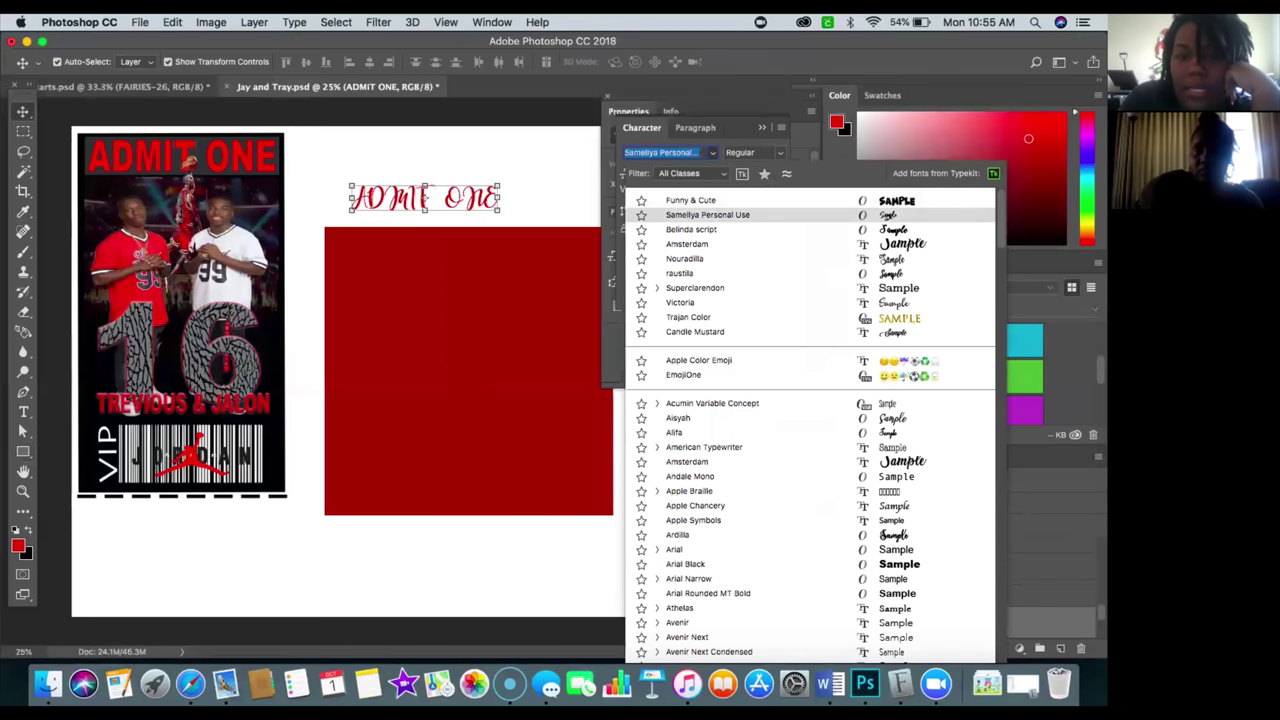
key("Down")
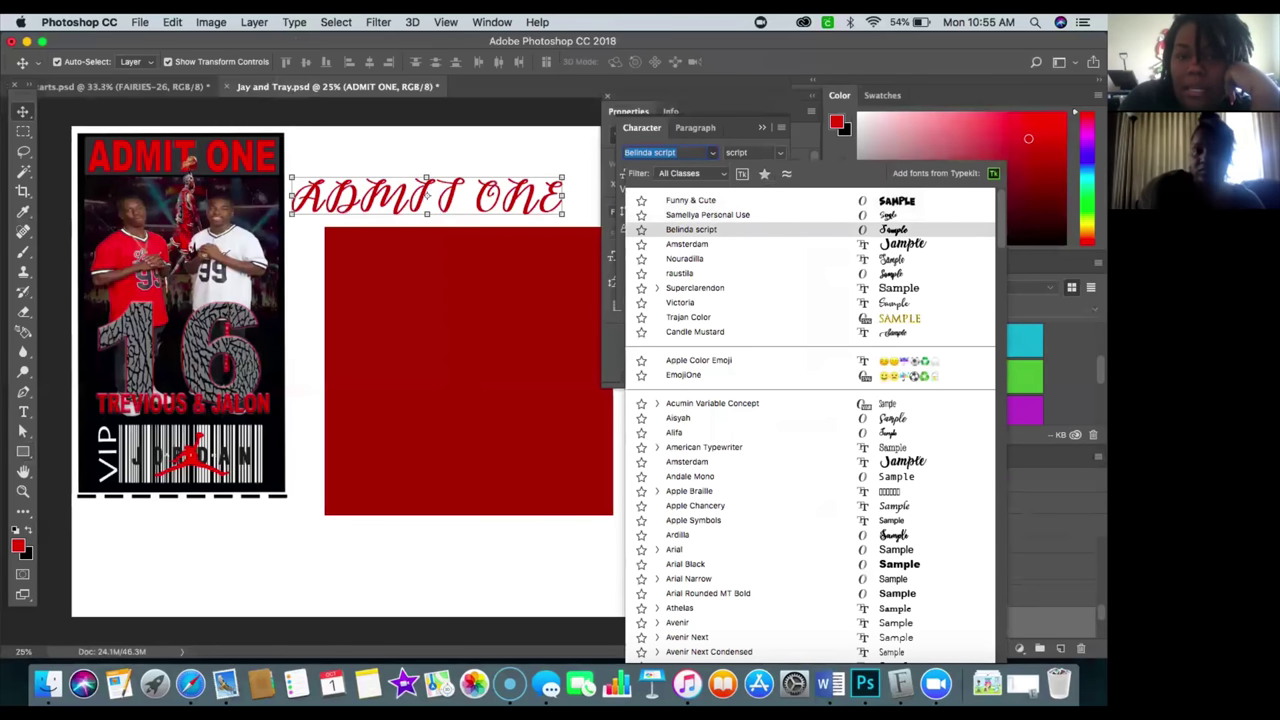
key("Down")
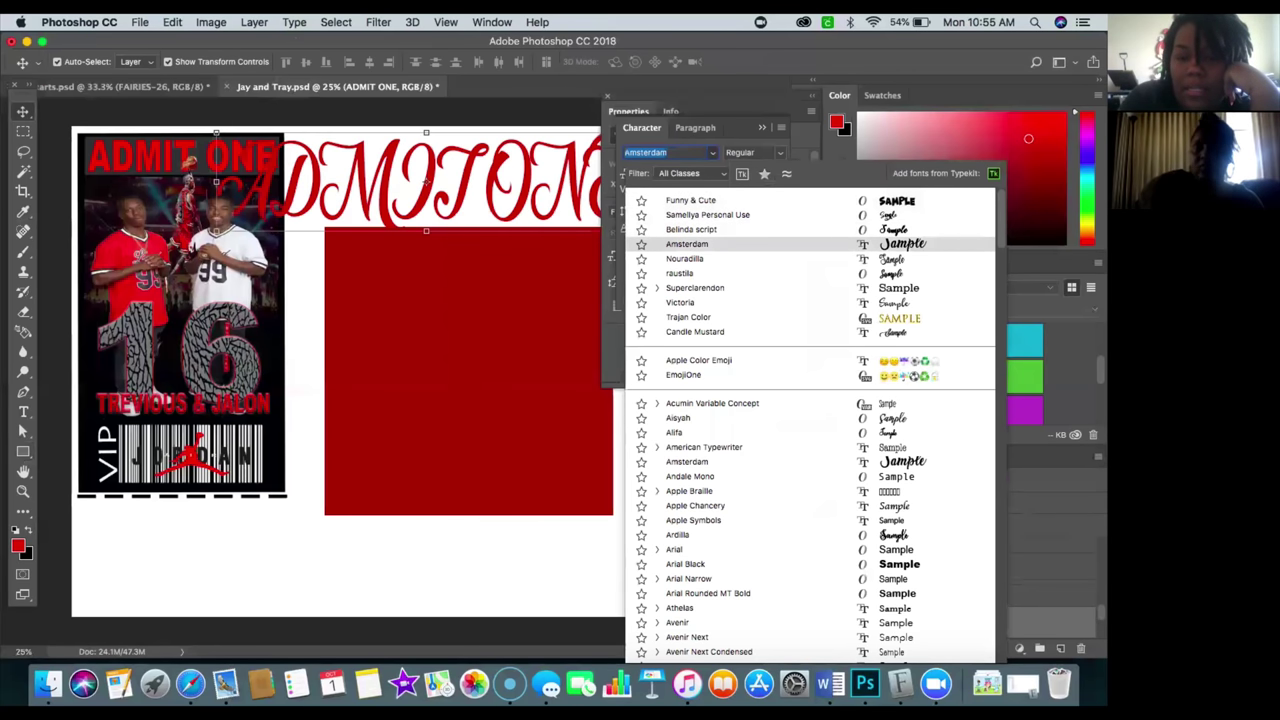
key("Down")
key("Down")
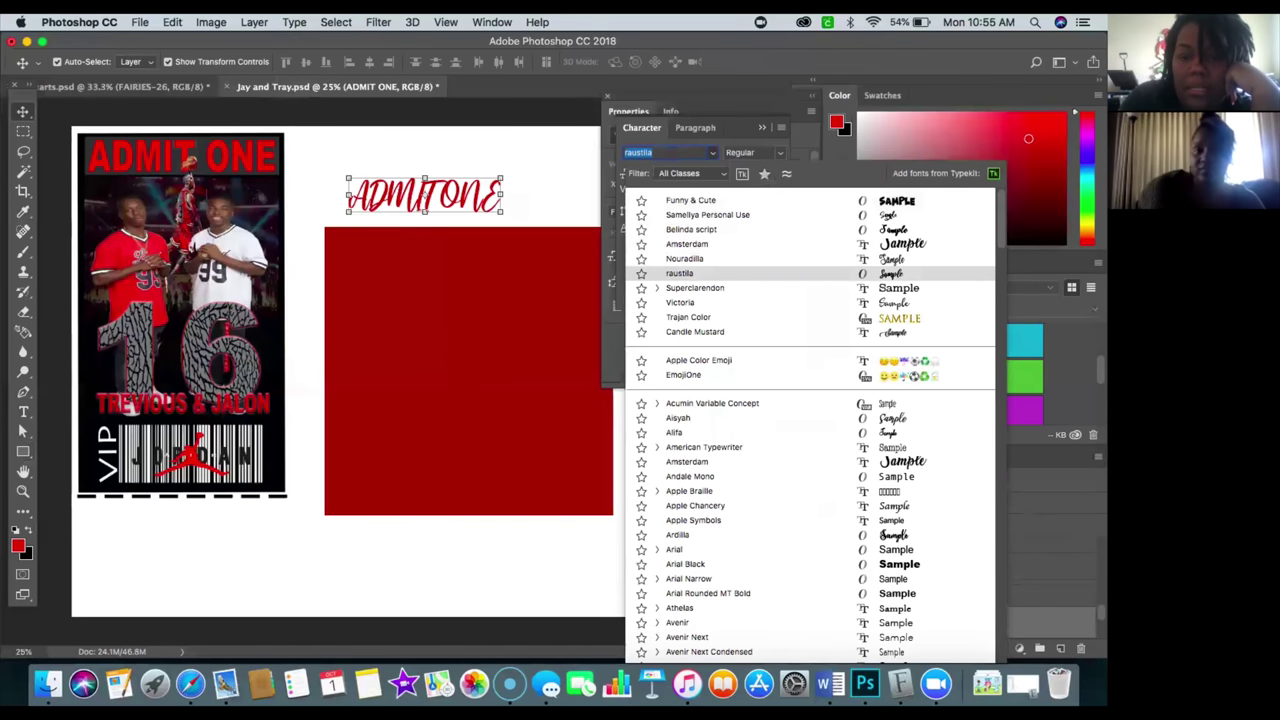
Search the fonts for ARIAL BLACK and apply Arial Black to the ADMIT ONE text above the dark red square.
type("A")
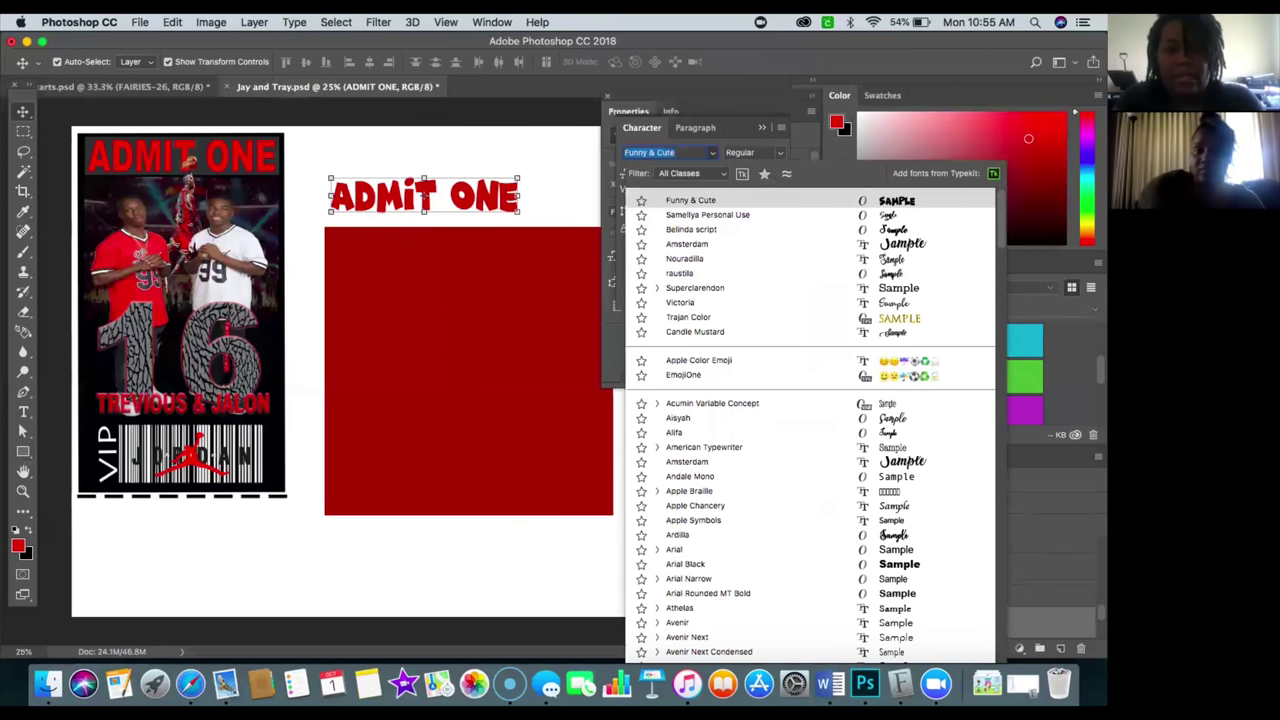
type("RIAL")
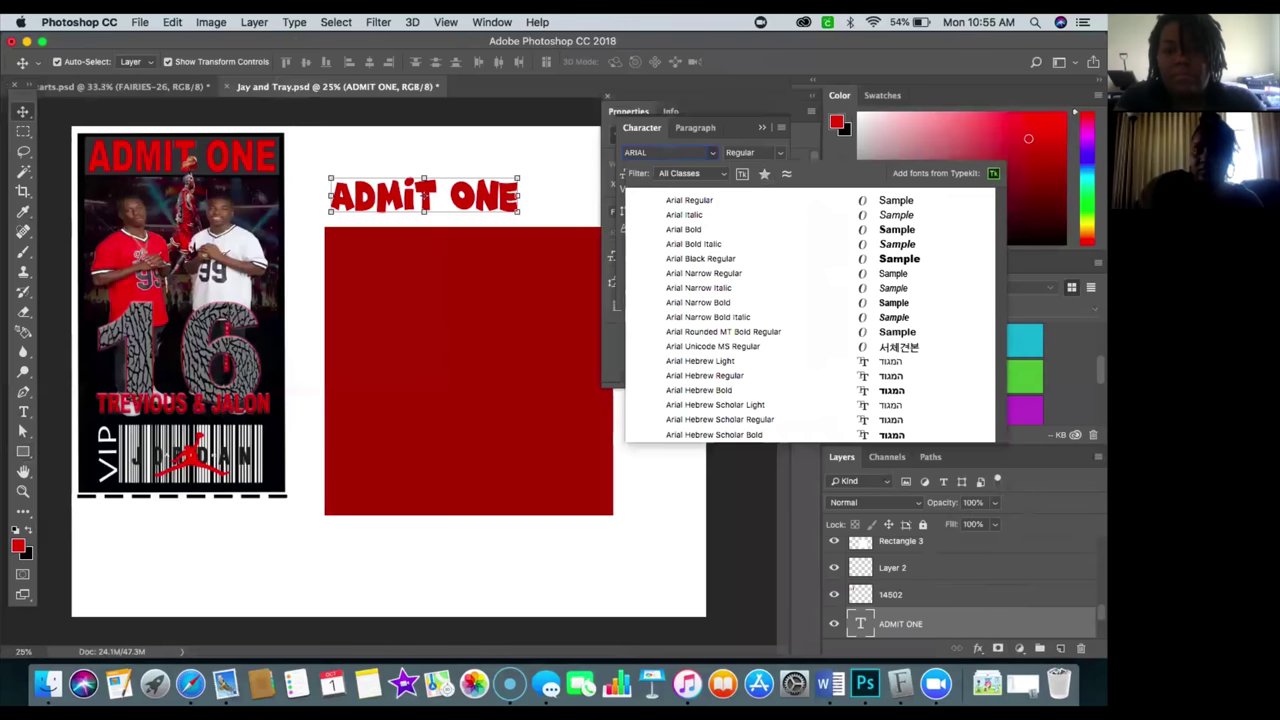
type(" BLACK")
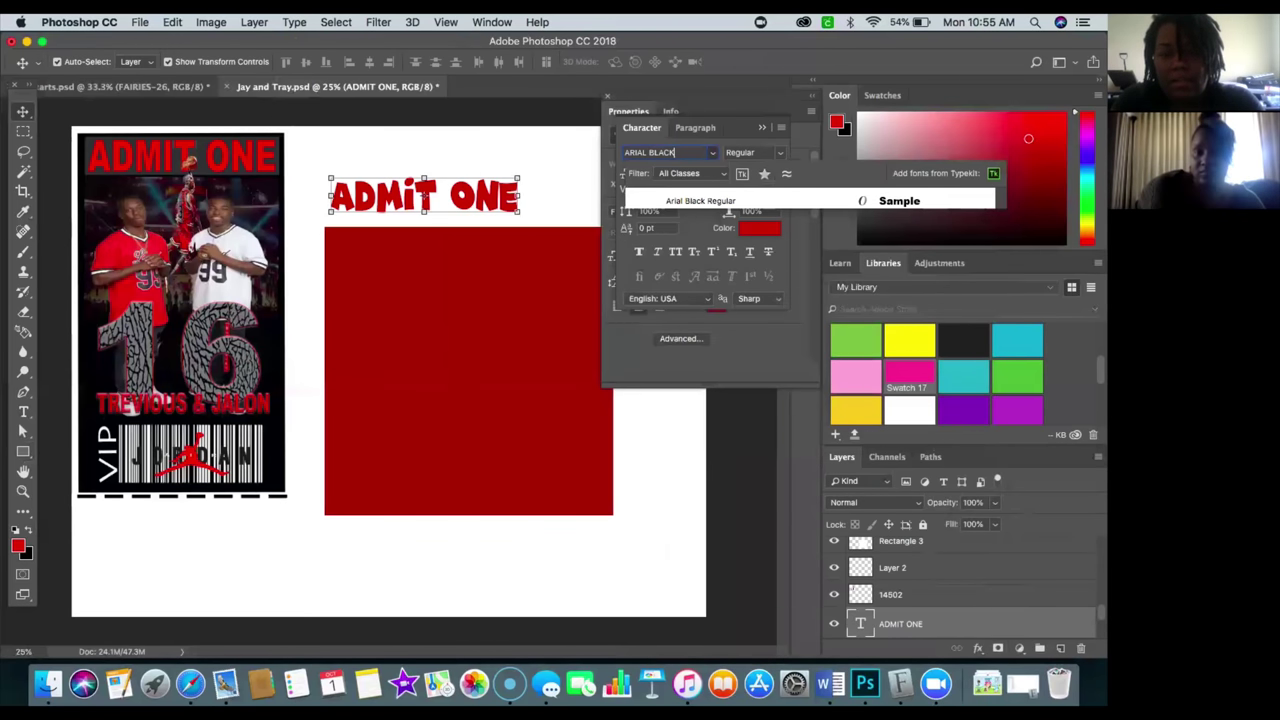
key("Return")
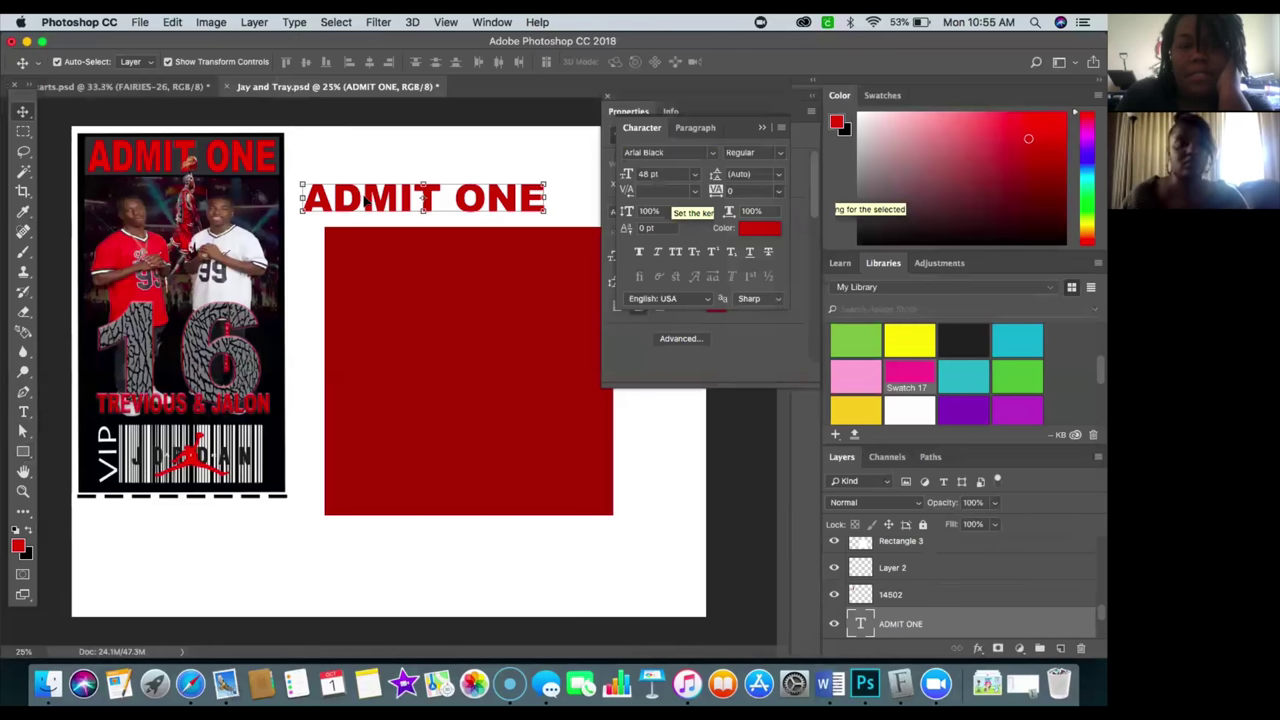
Select all of the ADMIT ONE text above the square and set its tracking to -50.
left_click(23, 412)
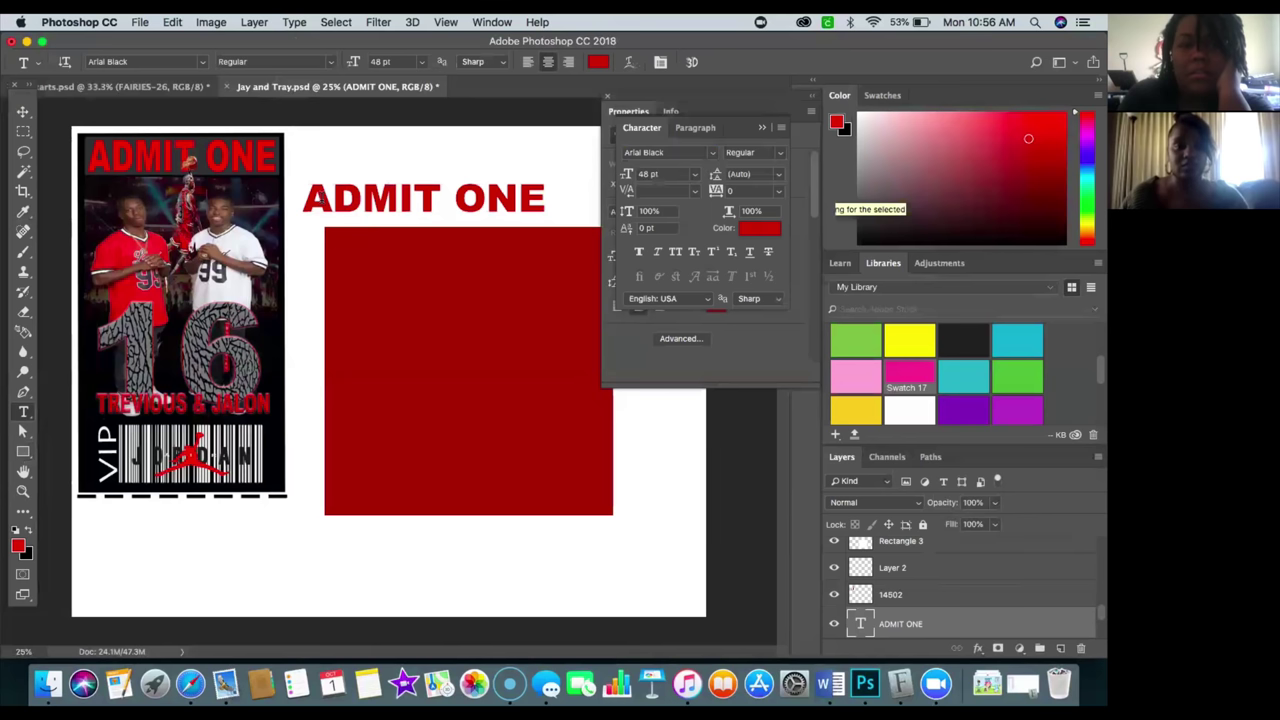
left_click_drag(306, 198, 537, 196)
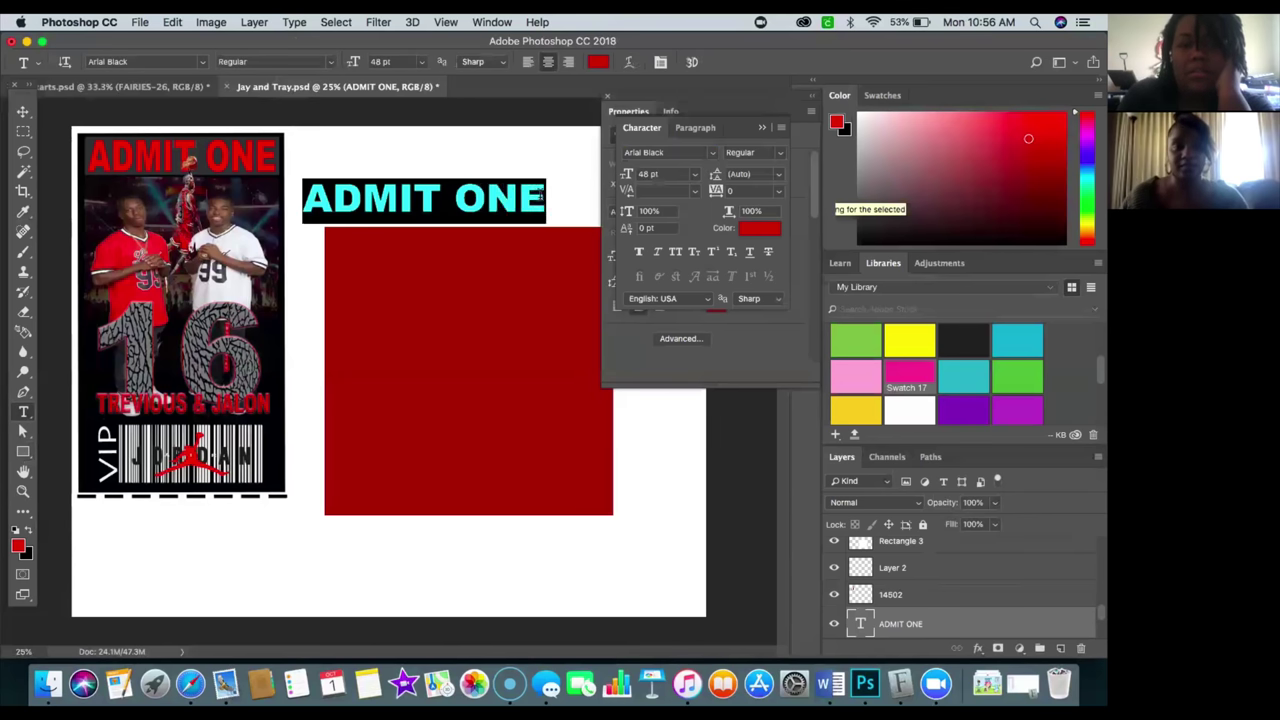
left_click(780, 192)
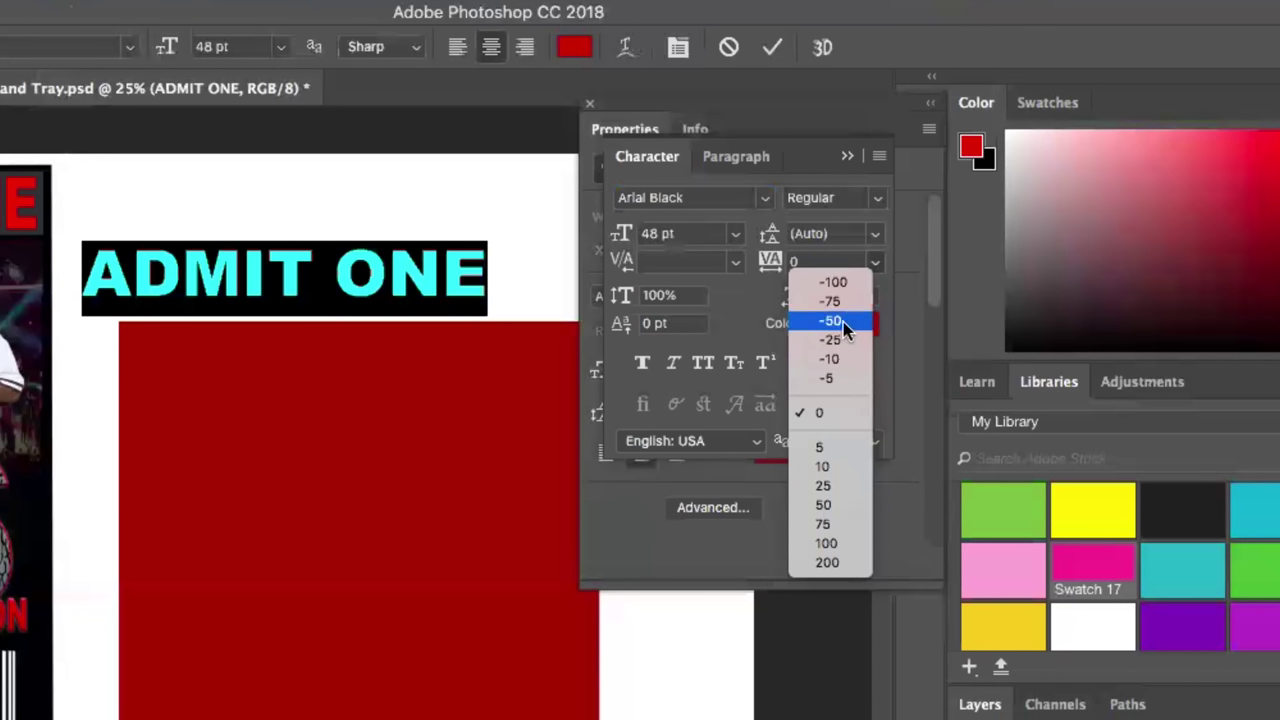
left_click(832, 320)
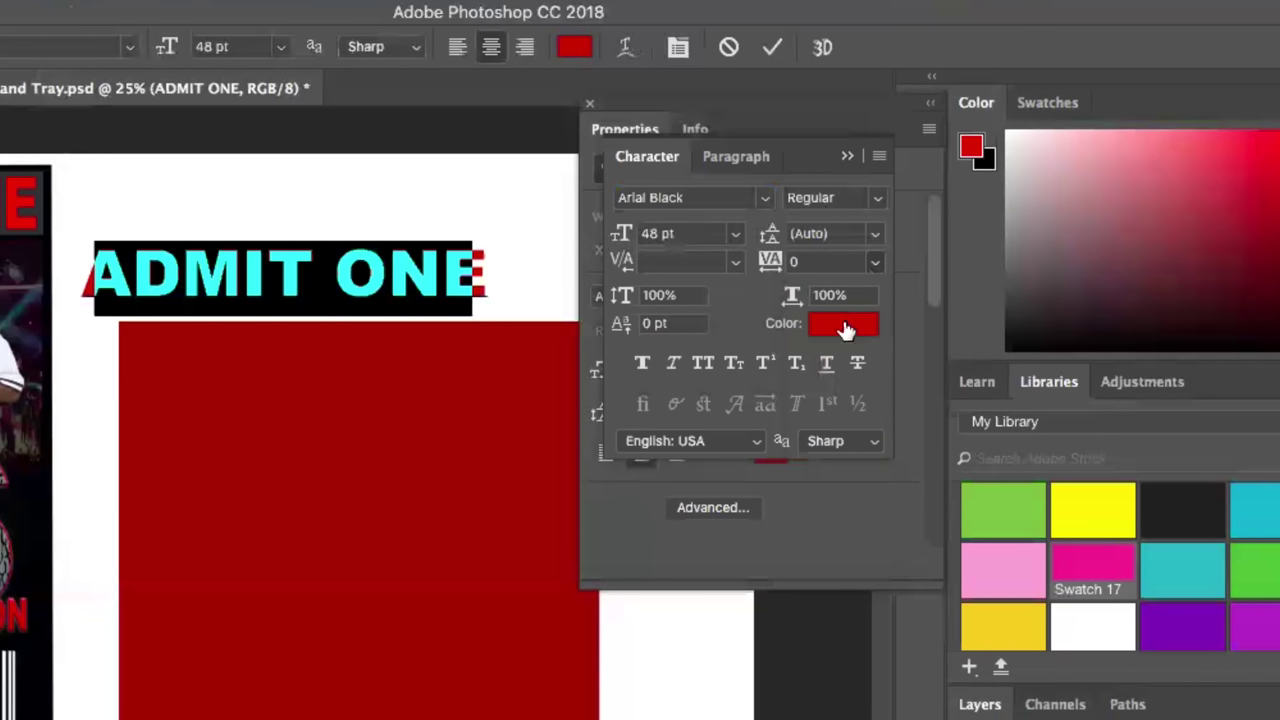
Try tracking values of -100, -50 and 100 on the selected ADMIT ONE text.
left_click(873, 262)
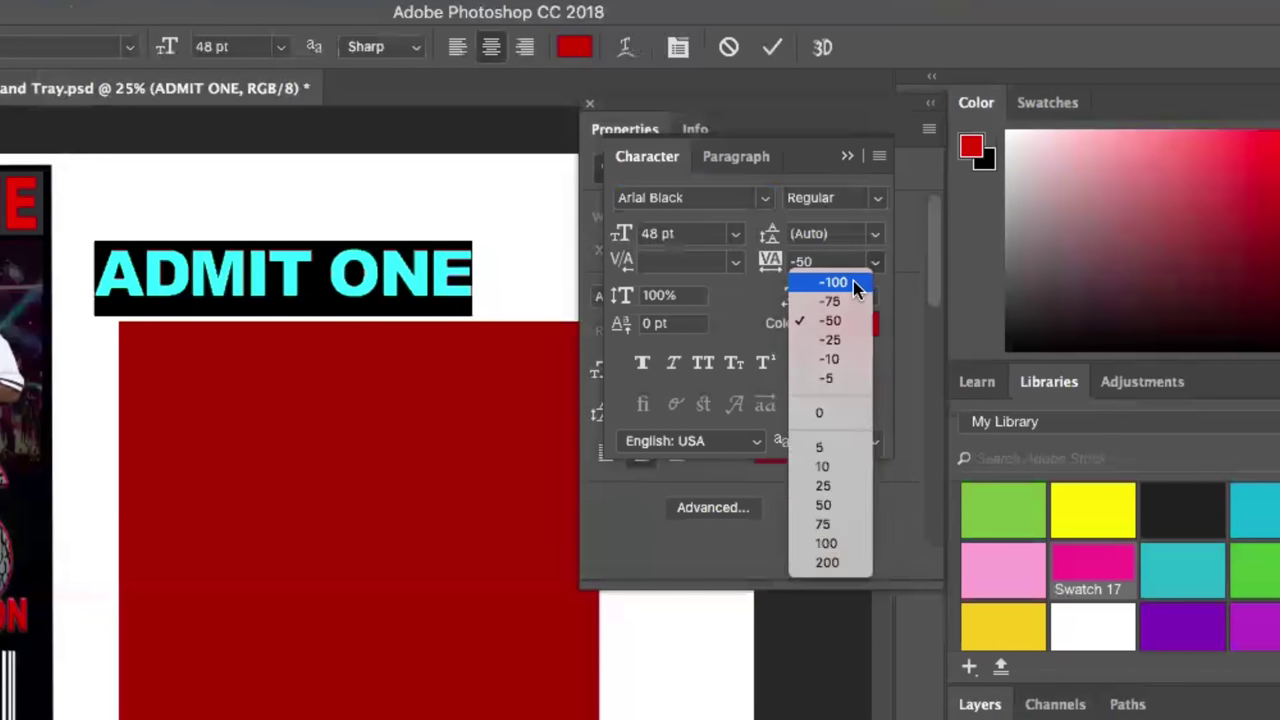
left_click(853, 281)
left_click(874, 266)
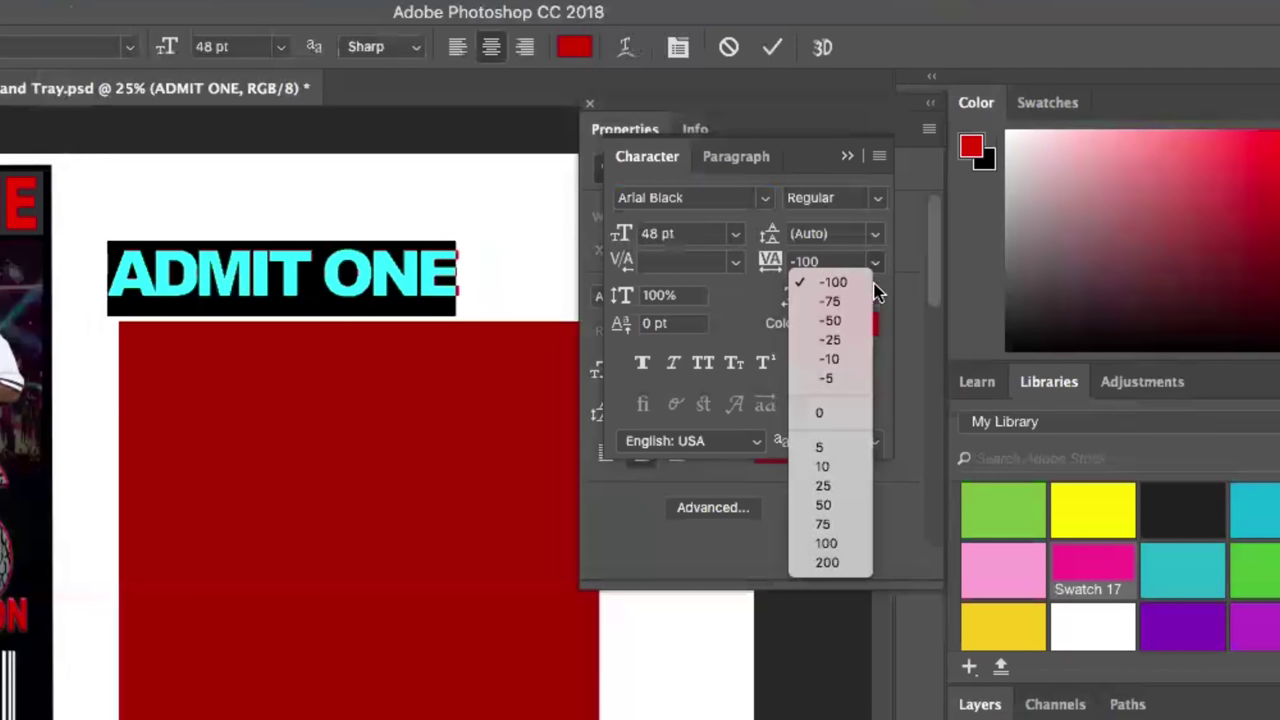
left_click(855, 322)
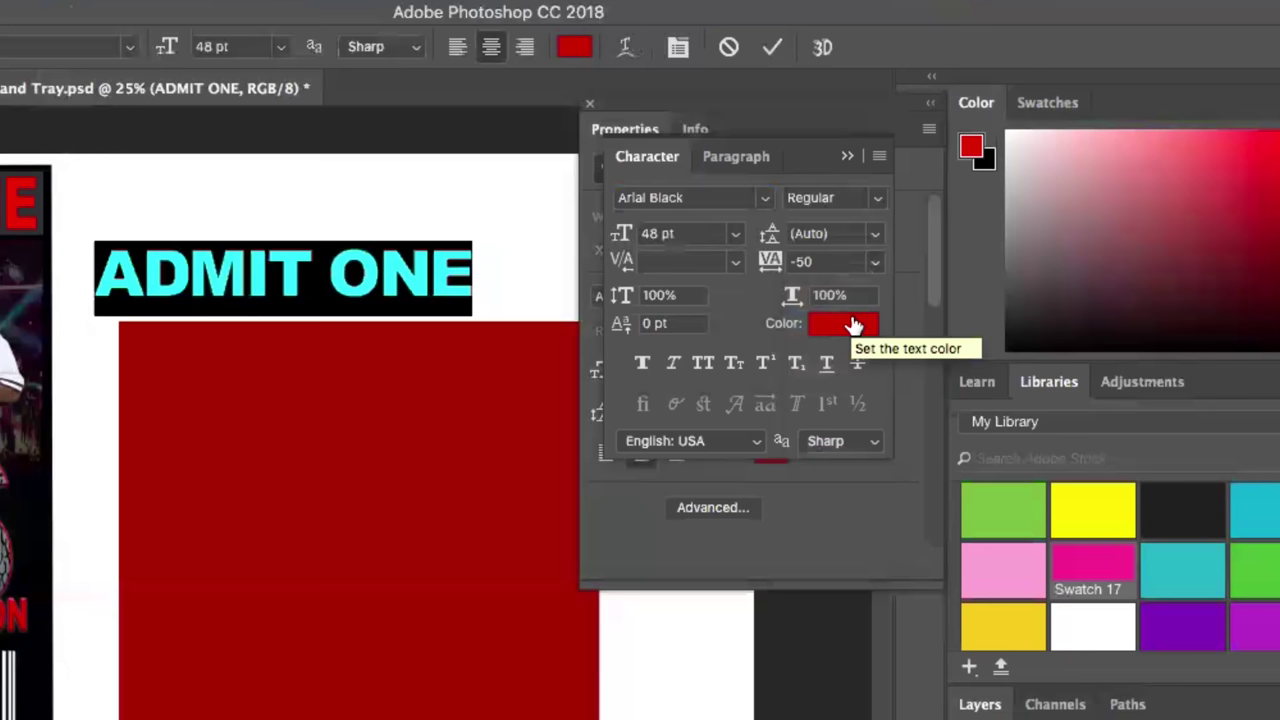
left_click(862, 263)
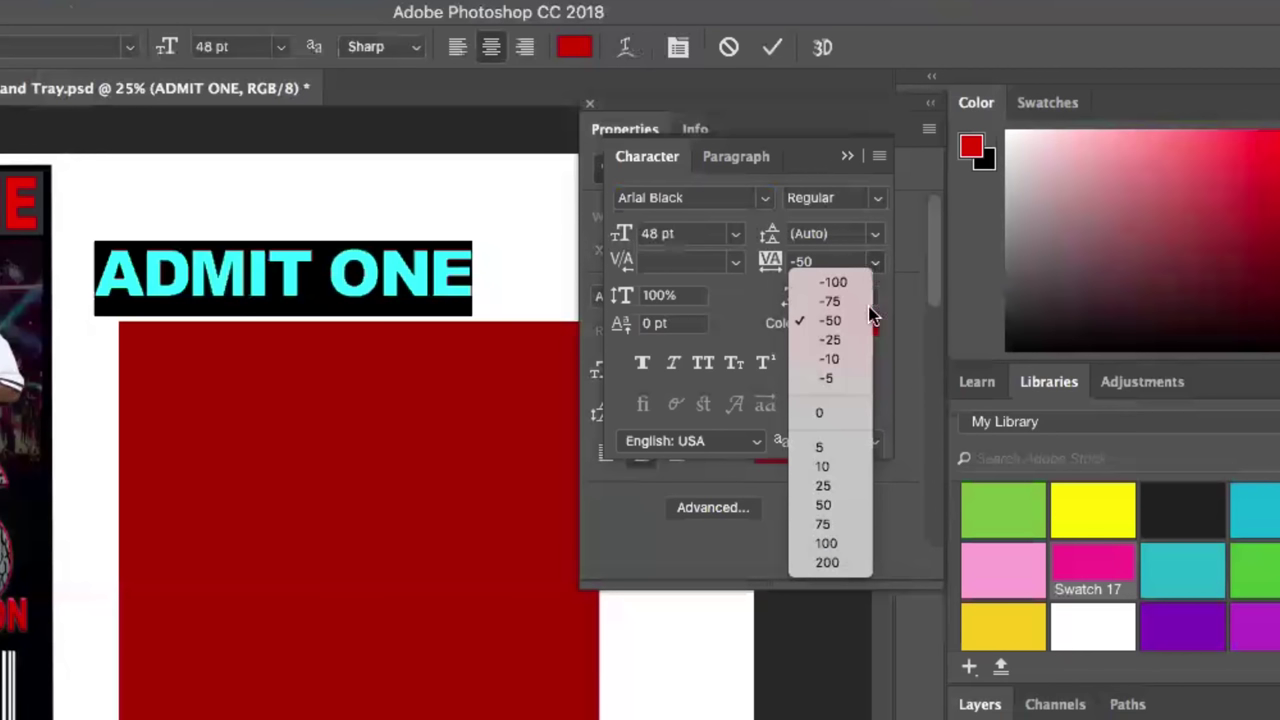
left_click(840, 544)
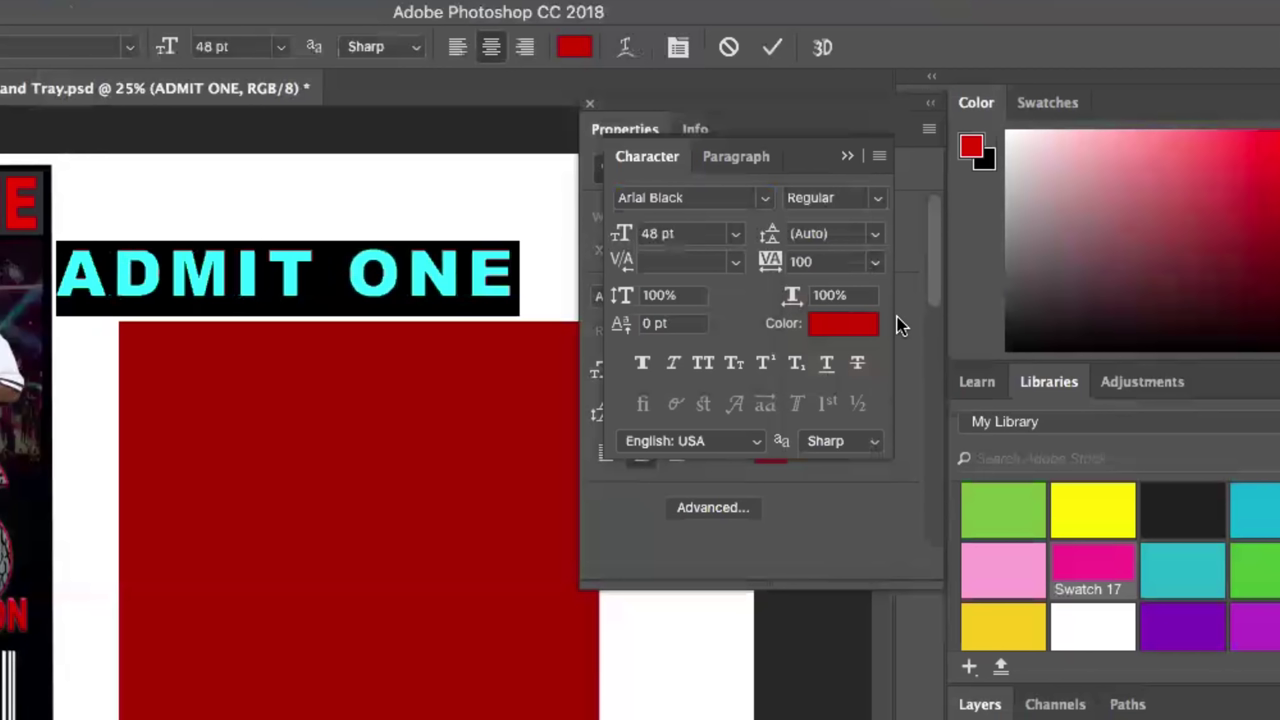
Enter a custom tracking of 17 for the ADMIT ONE text, and return the tracking to 0.
left_click(817, 263)
double_click(800, 262)
type("17")
key("Return")
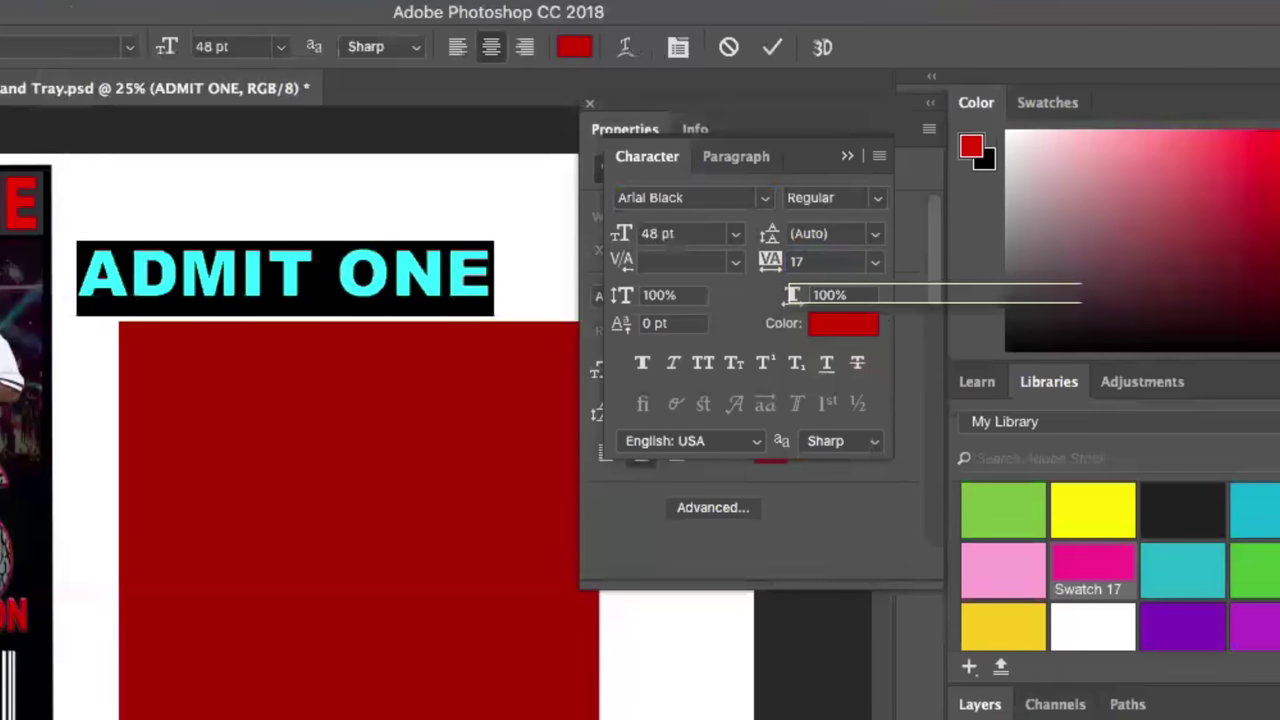
left_click(800, 262)
left_click(875, 262)
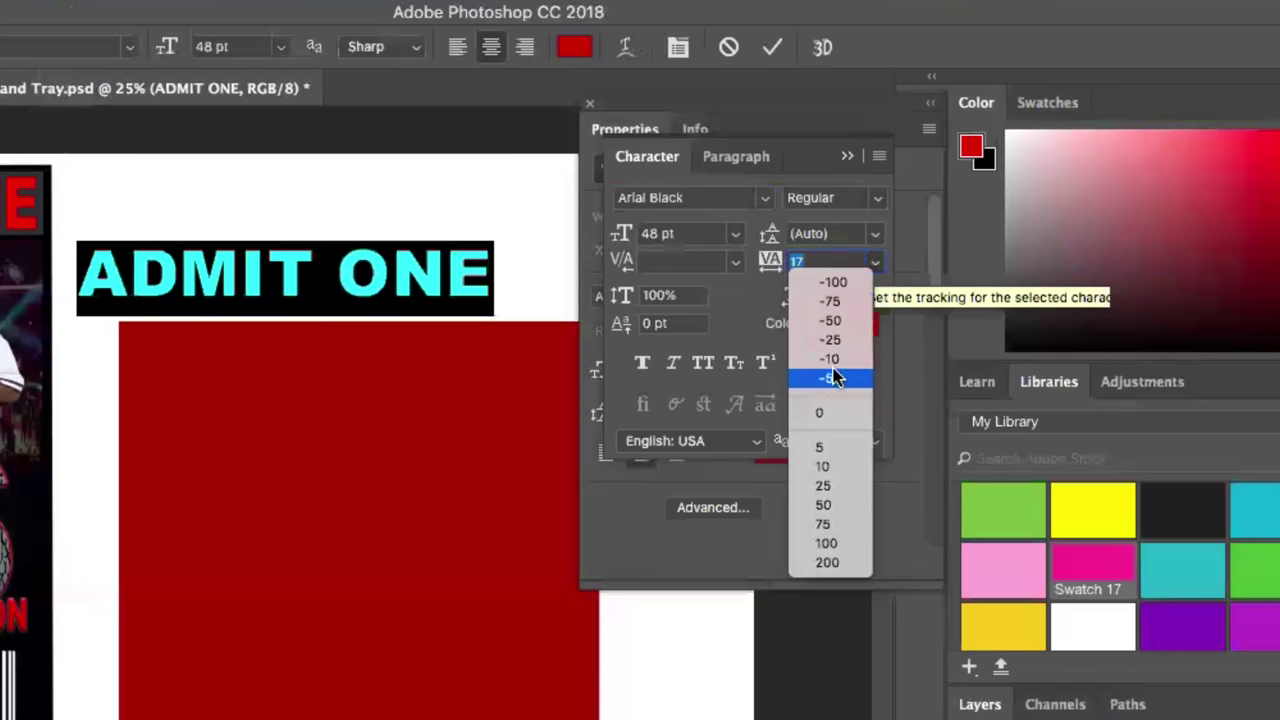
left_click(833, 413)
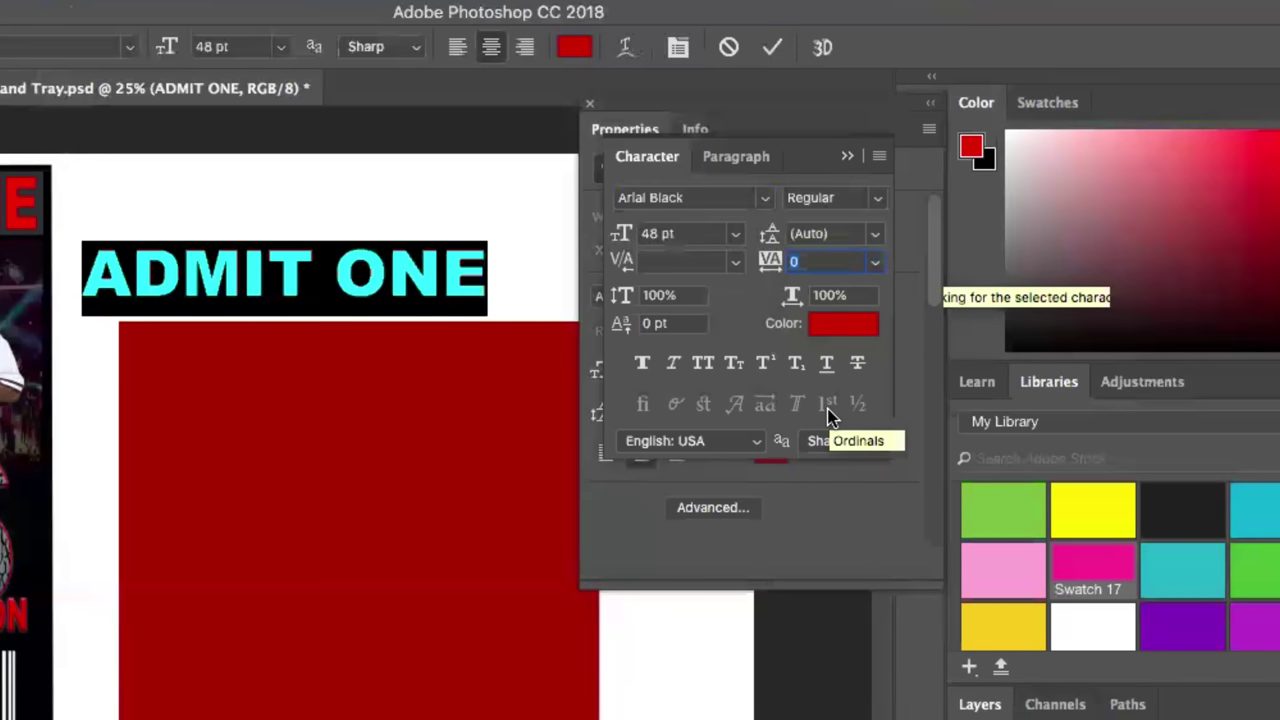
Tighten the ADMIT ONE text by trying tracking values of -10, -25 and -75.
left_click(877, 266)
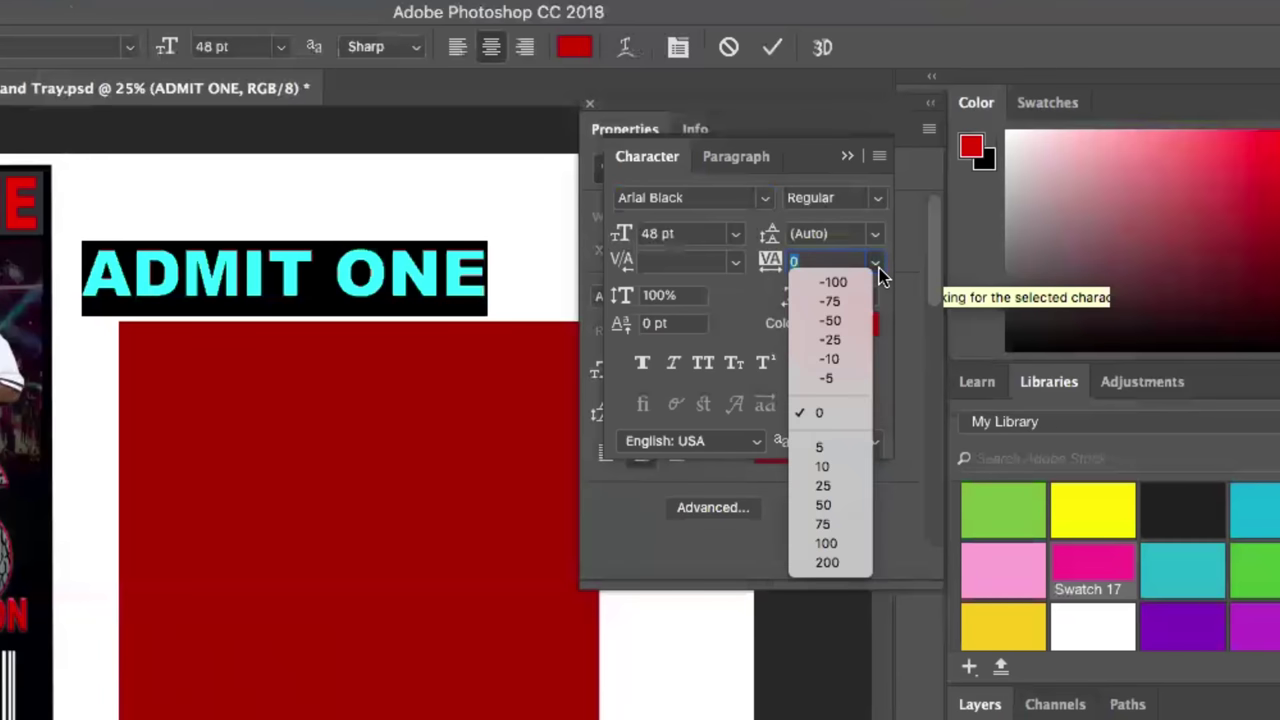
left_click(845, 360)
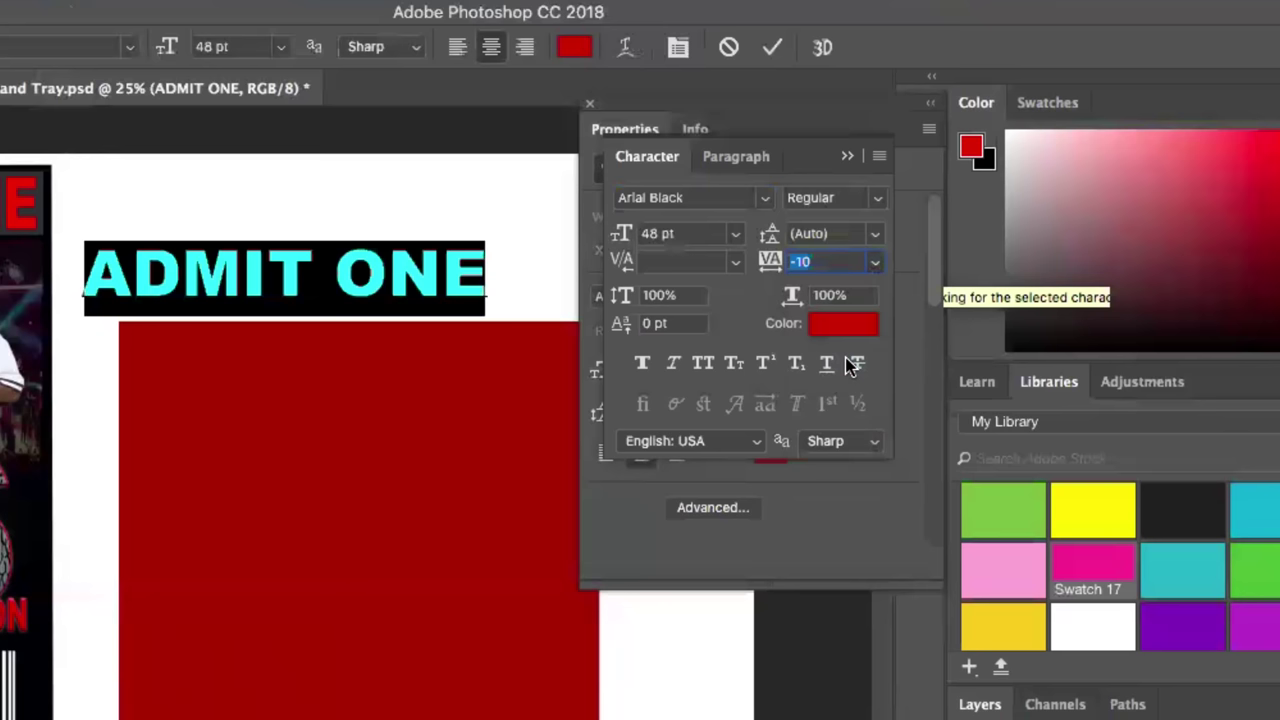
left_click(870, 263)
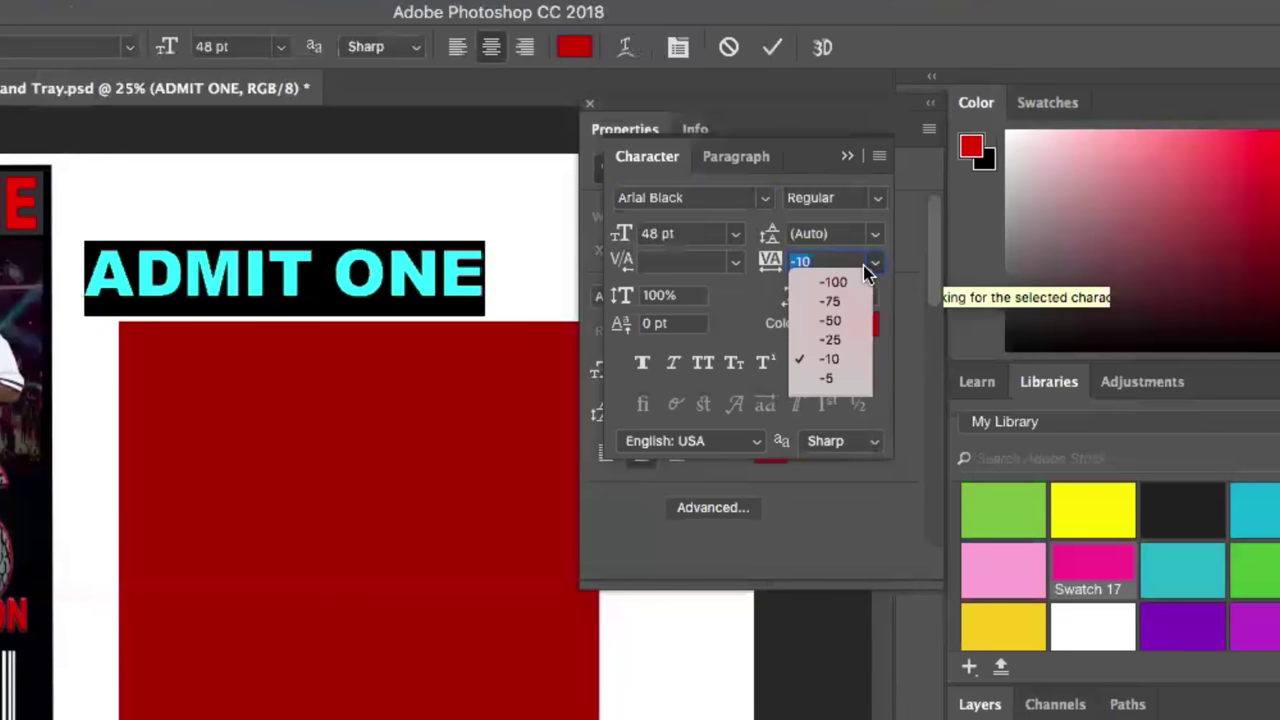
left_click(830, 341)
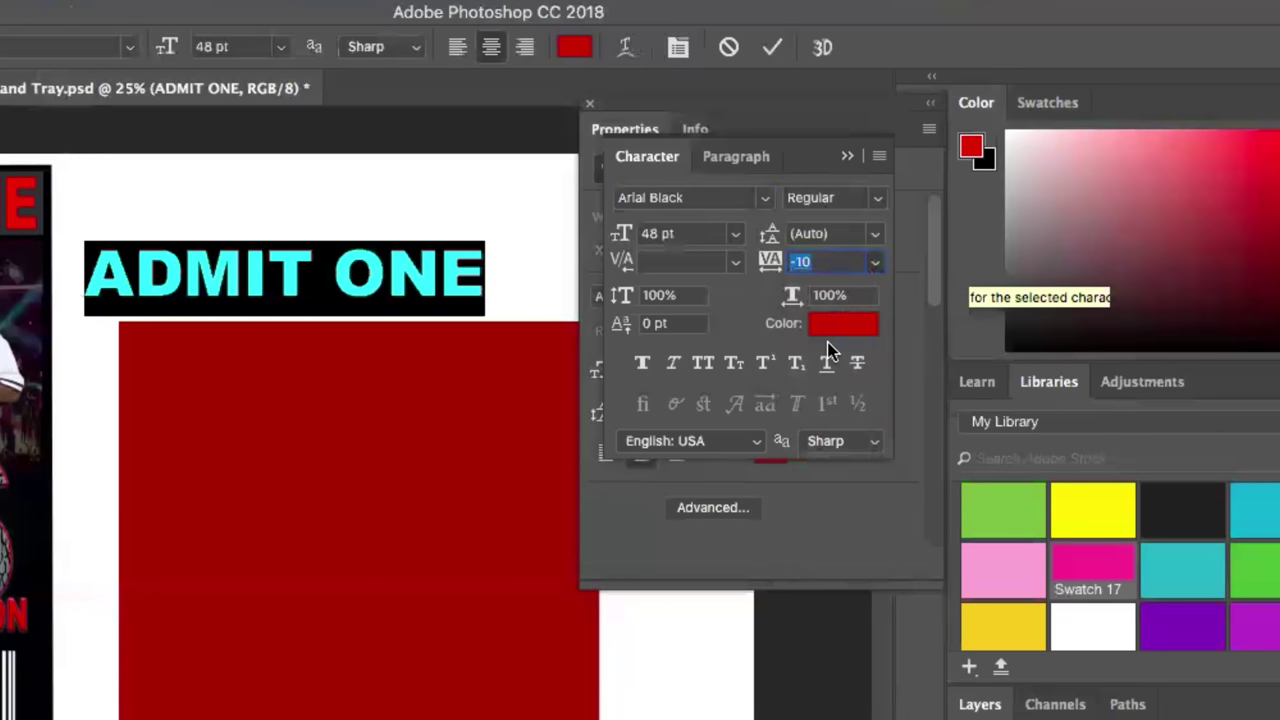
left_click(872, 258)
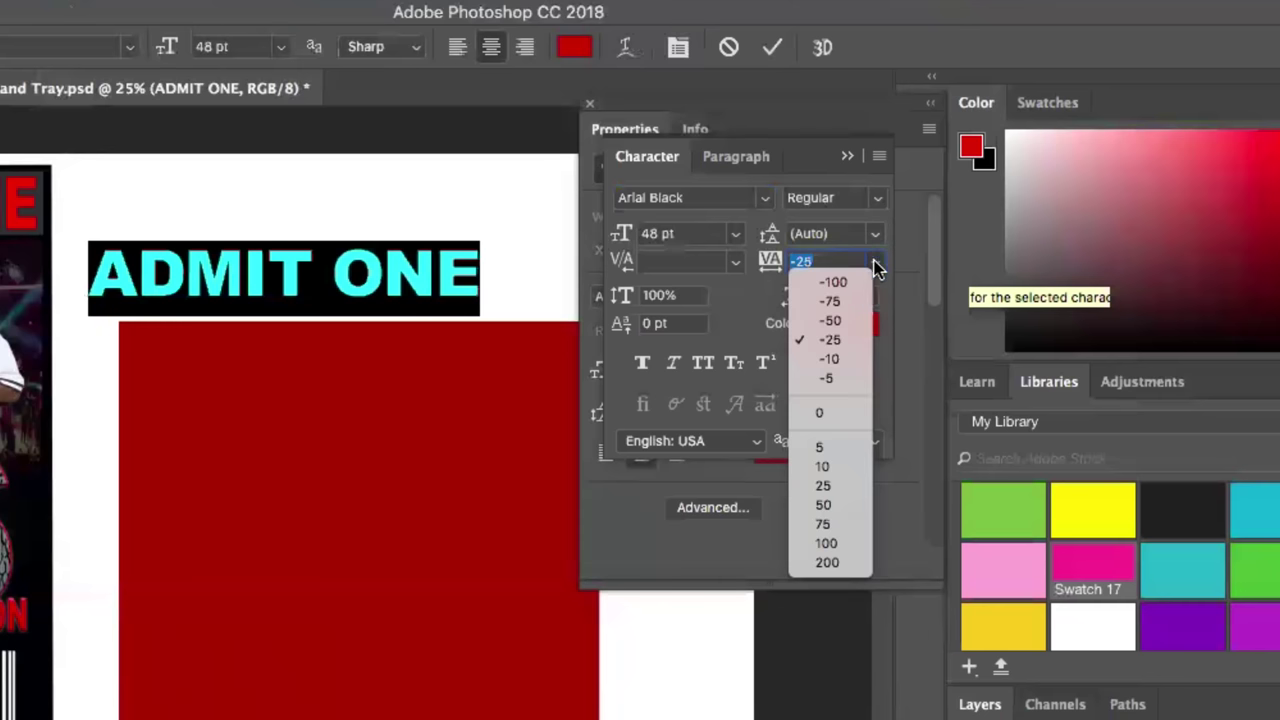
left_click(830, 301)
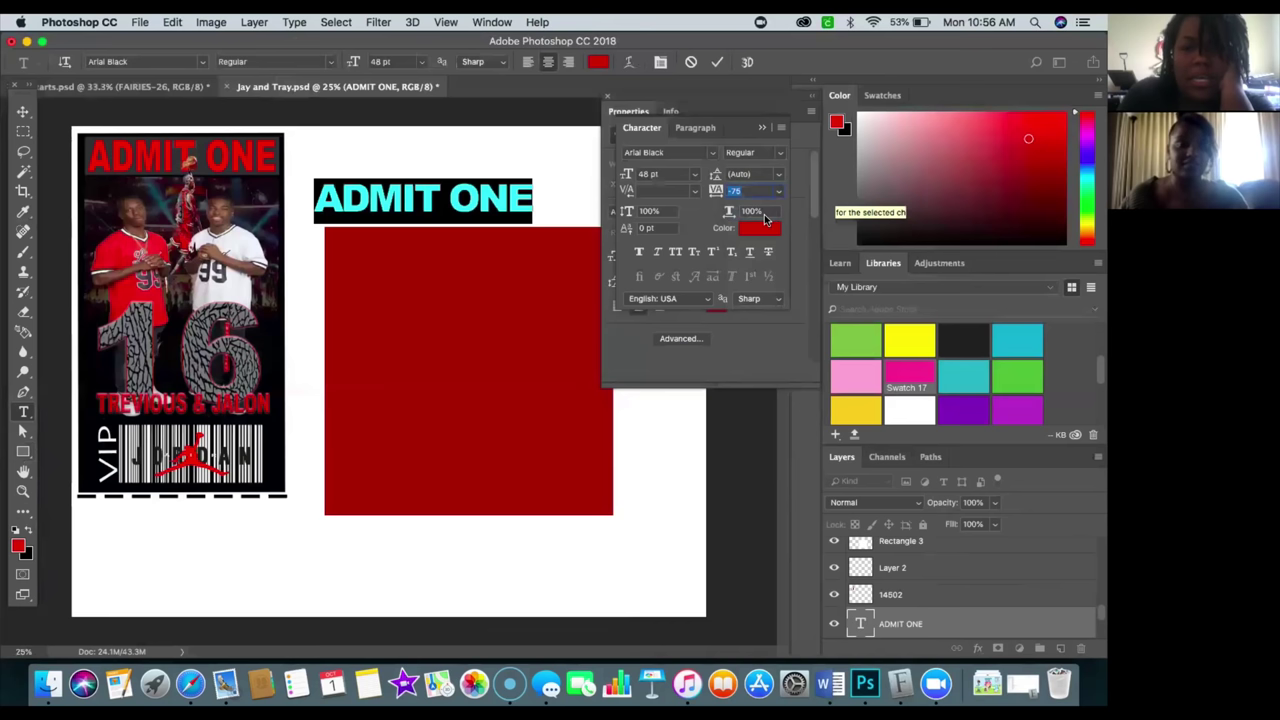
Set the tracking of the ADMIT ONE text to -25 and commit the text edit.
left_click(875, 264)
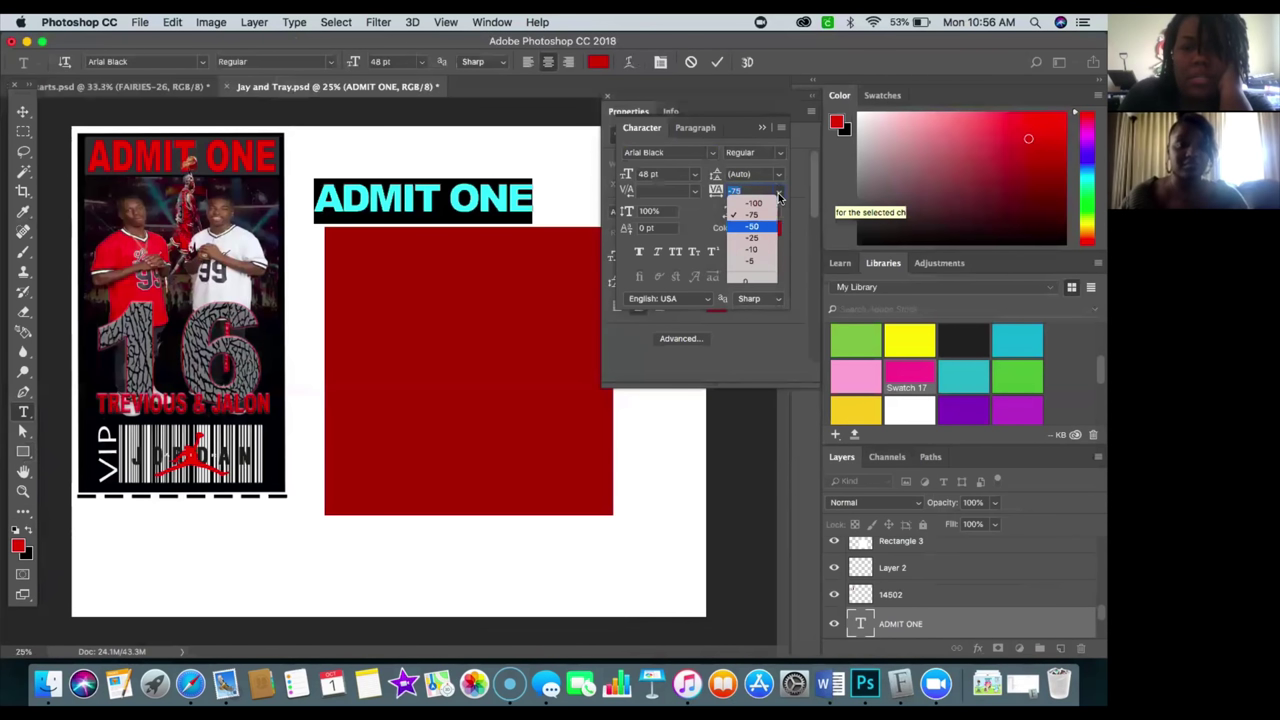
left_click(754, 239)
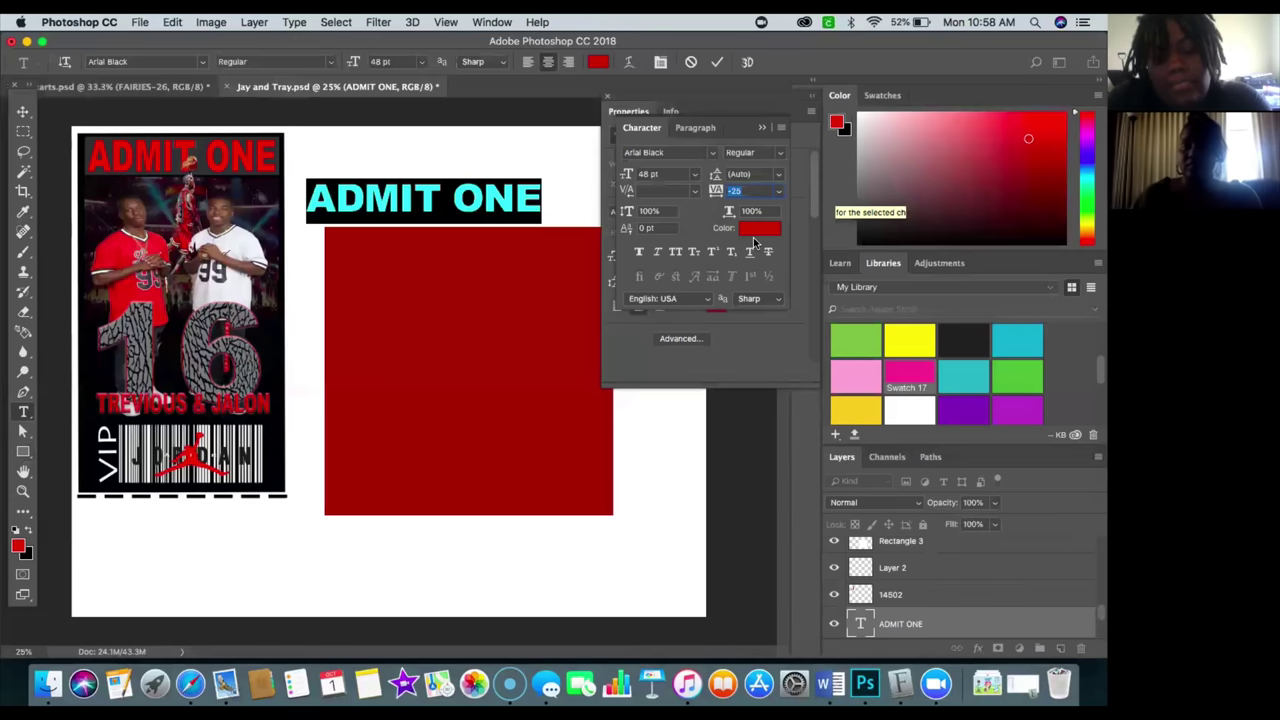
left_click(18, 112)
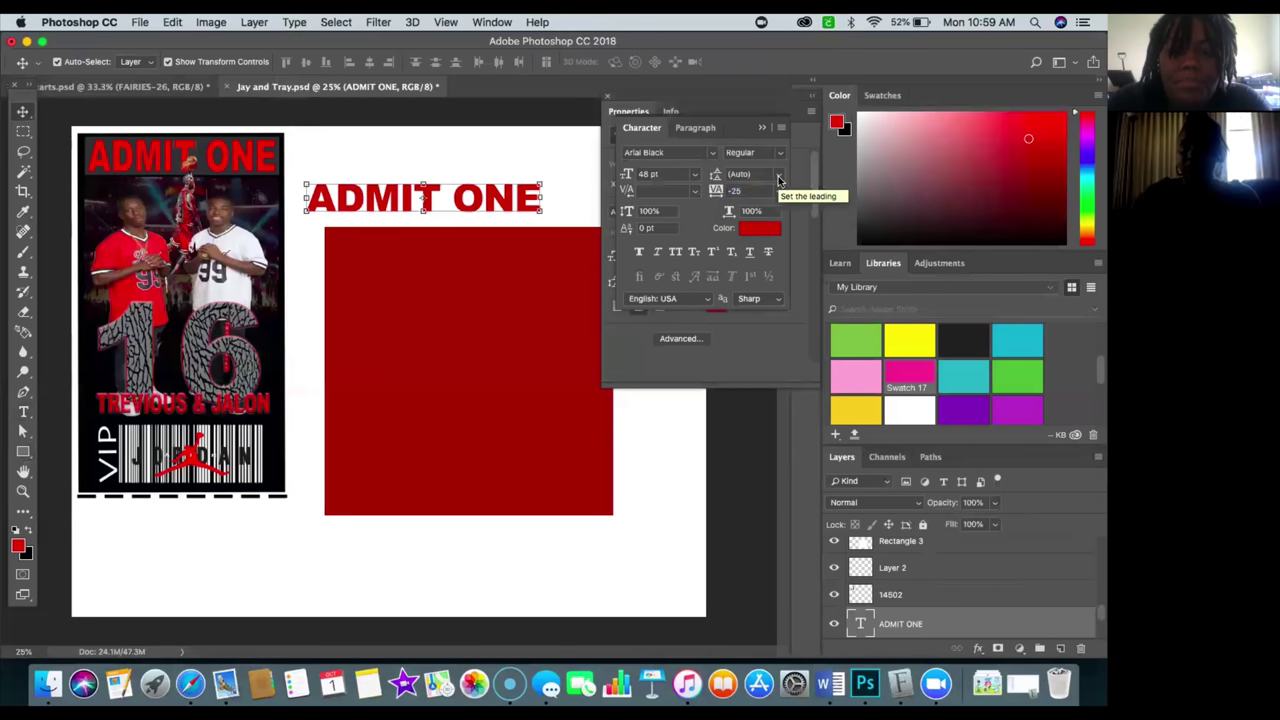
Break the text above the square into two lines, with ADMIT on the first and ONE on the second.
left_click(23, 411)
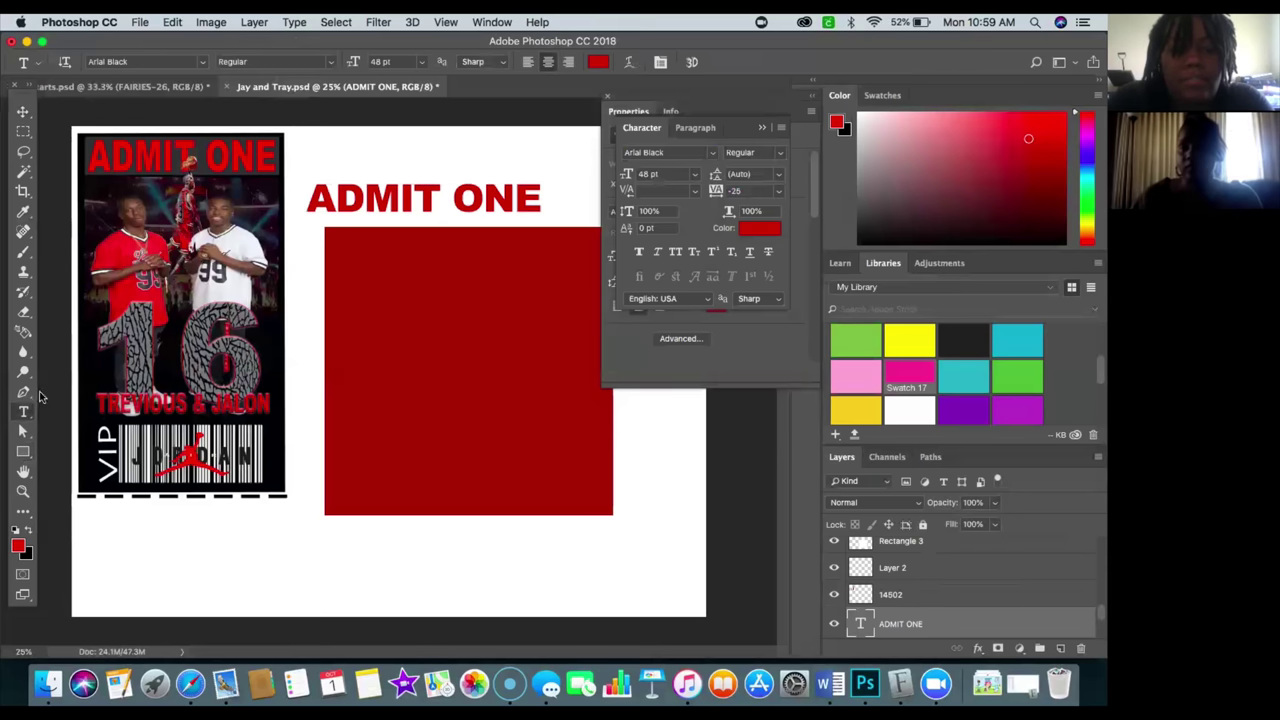
left_click(456, 204)
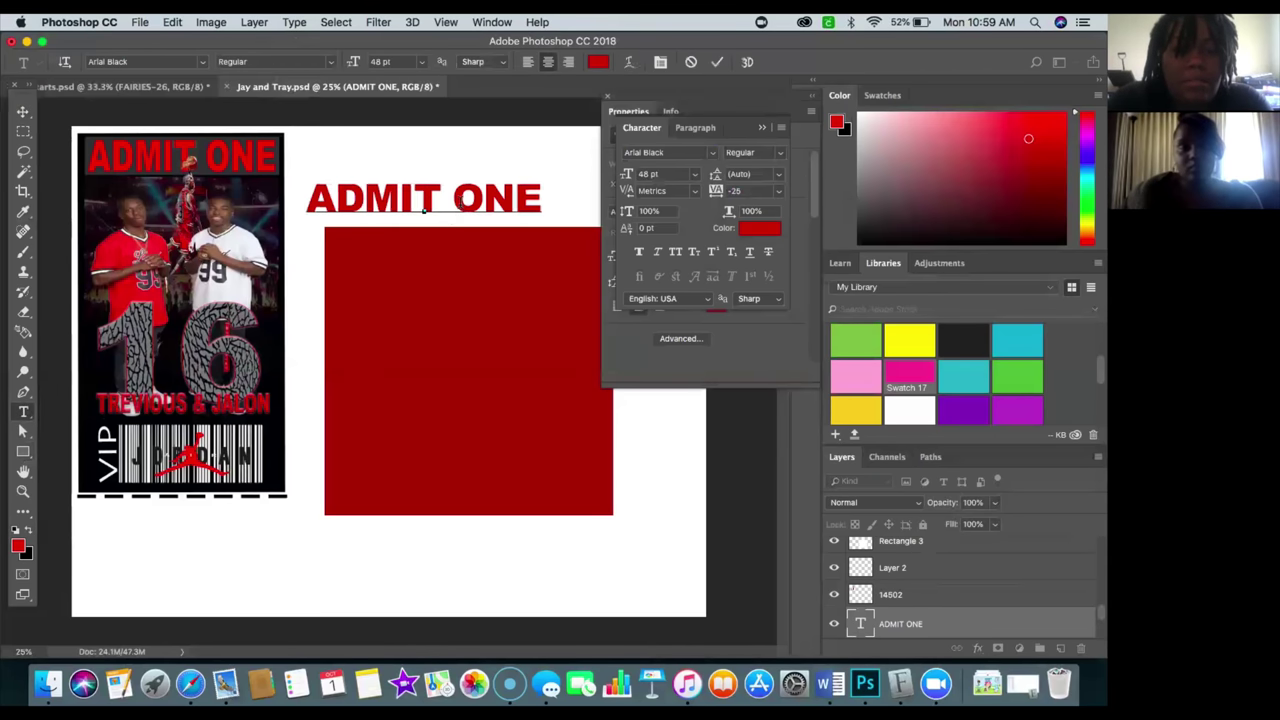
key("Delete")
key("Delete")
key("Delete")
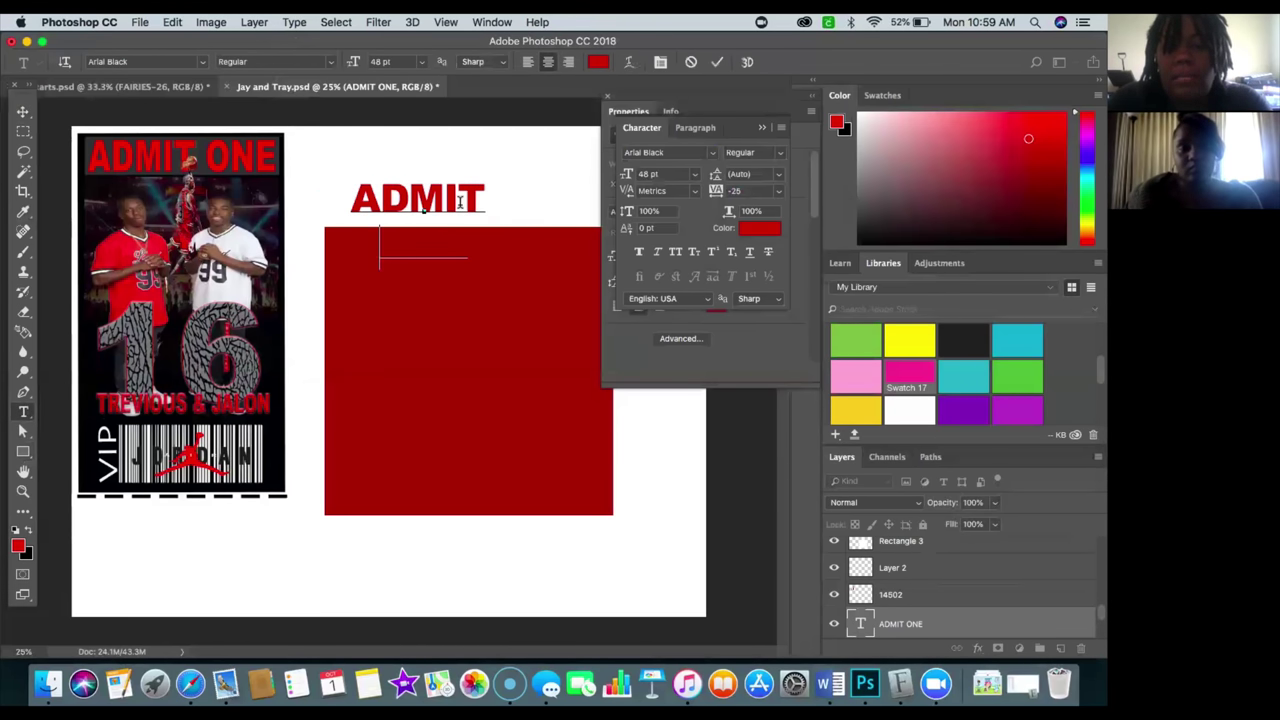
Commit the two-line text, select the dark red square and hide its Rectangle 6 layer.
left_click(24, 113)
left_click(549, 298)
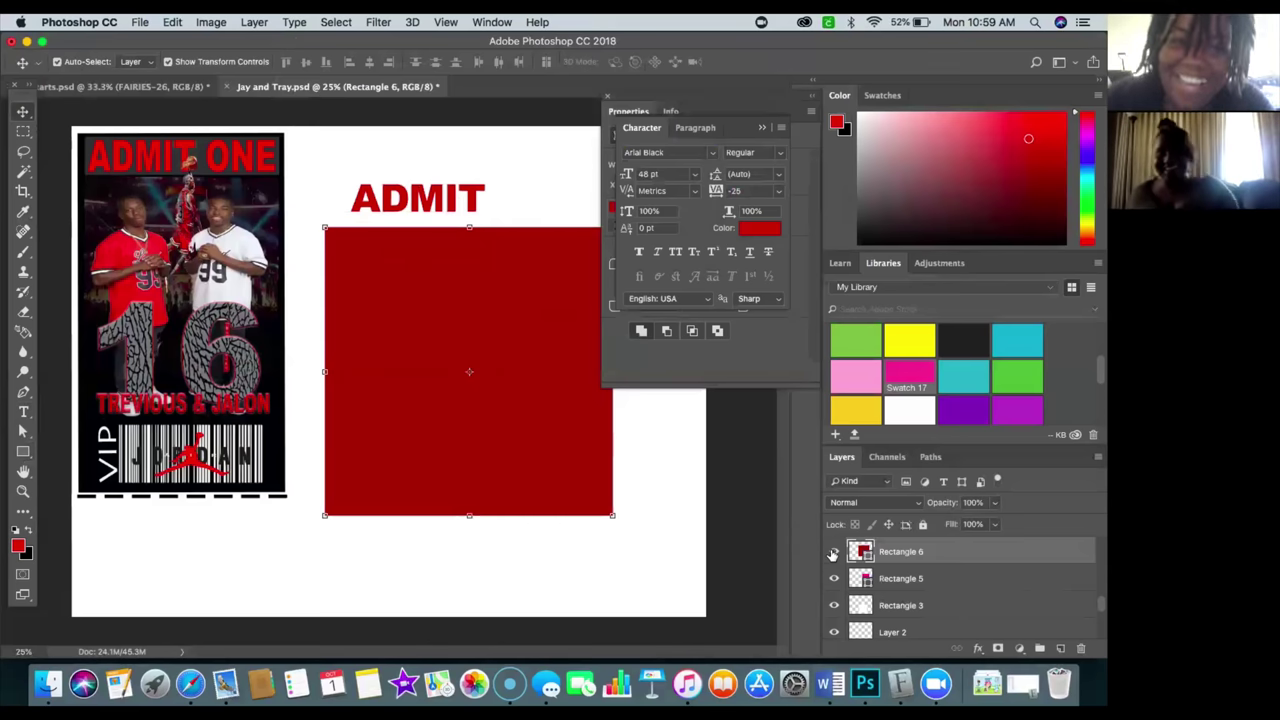
left_click(833, 552)
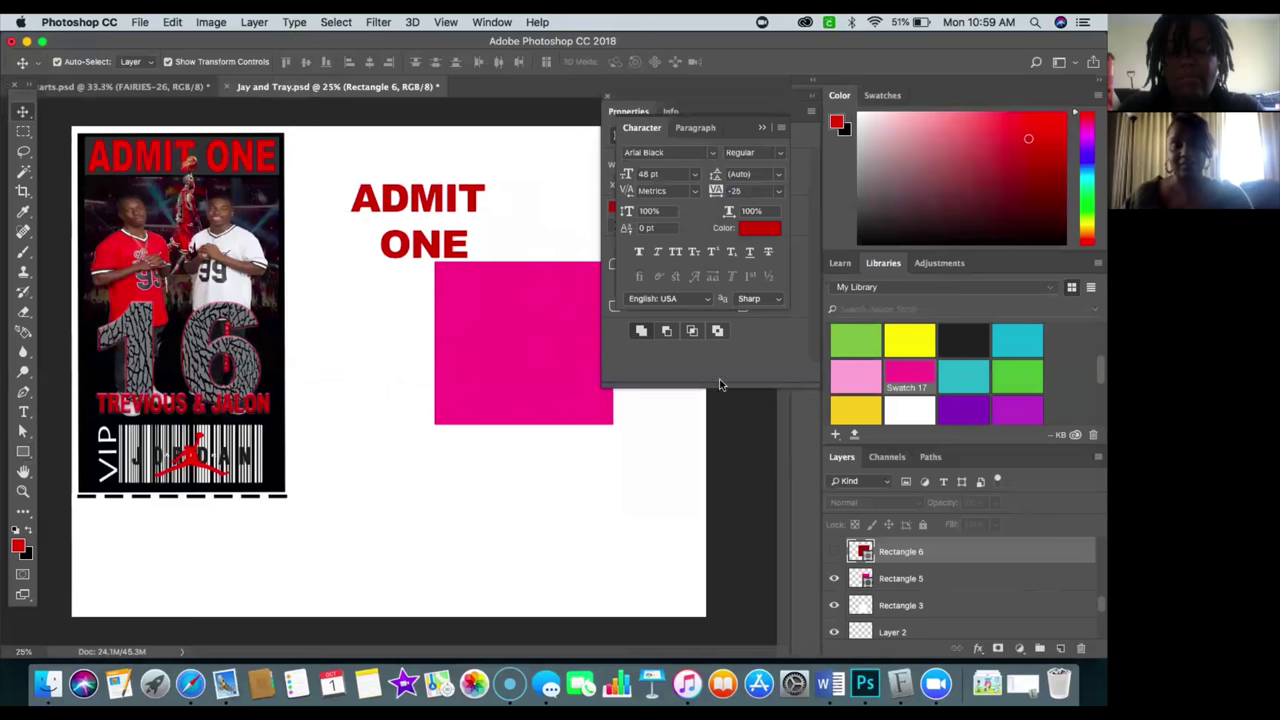
Select the two-line ADMIT ONE text and examine its layer's options for duplicating it.
left_click(461, 205)
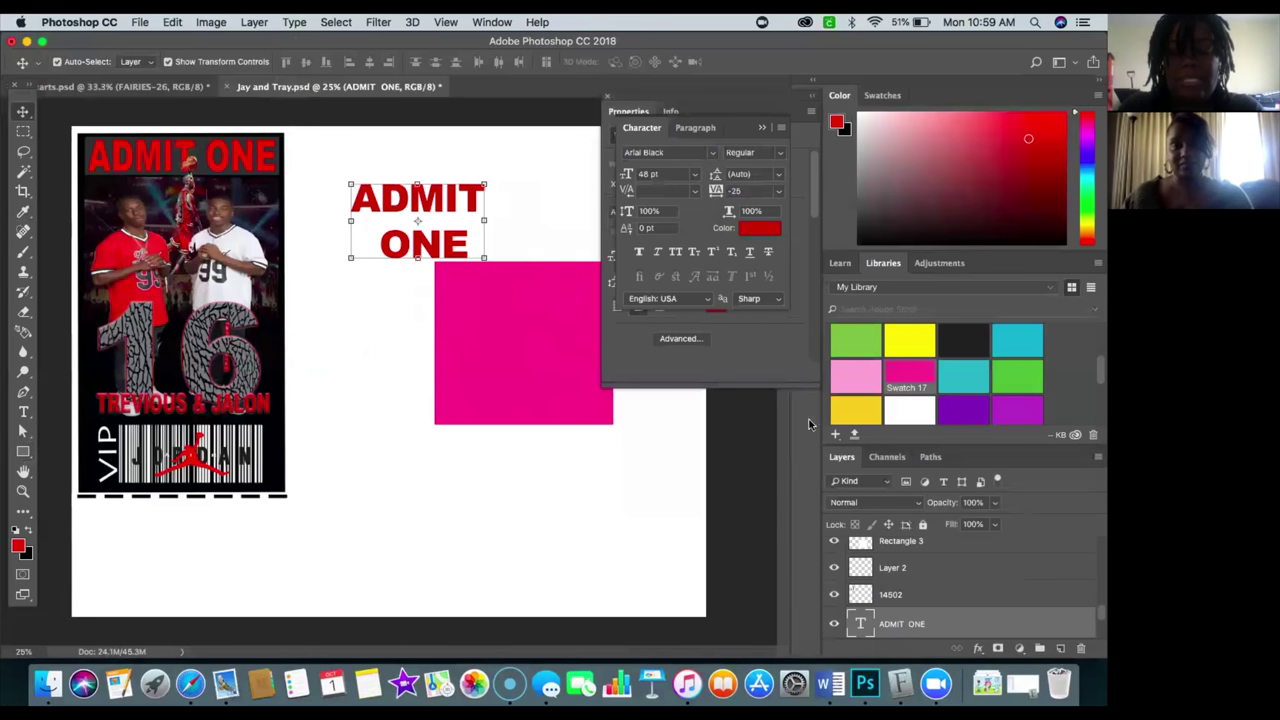
right_click(924, 626)
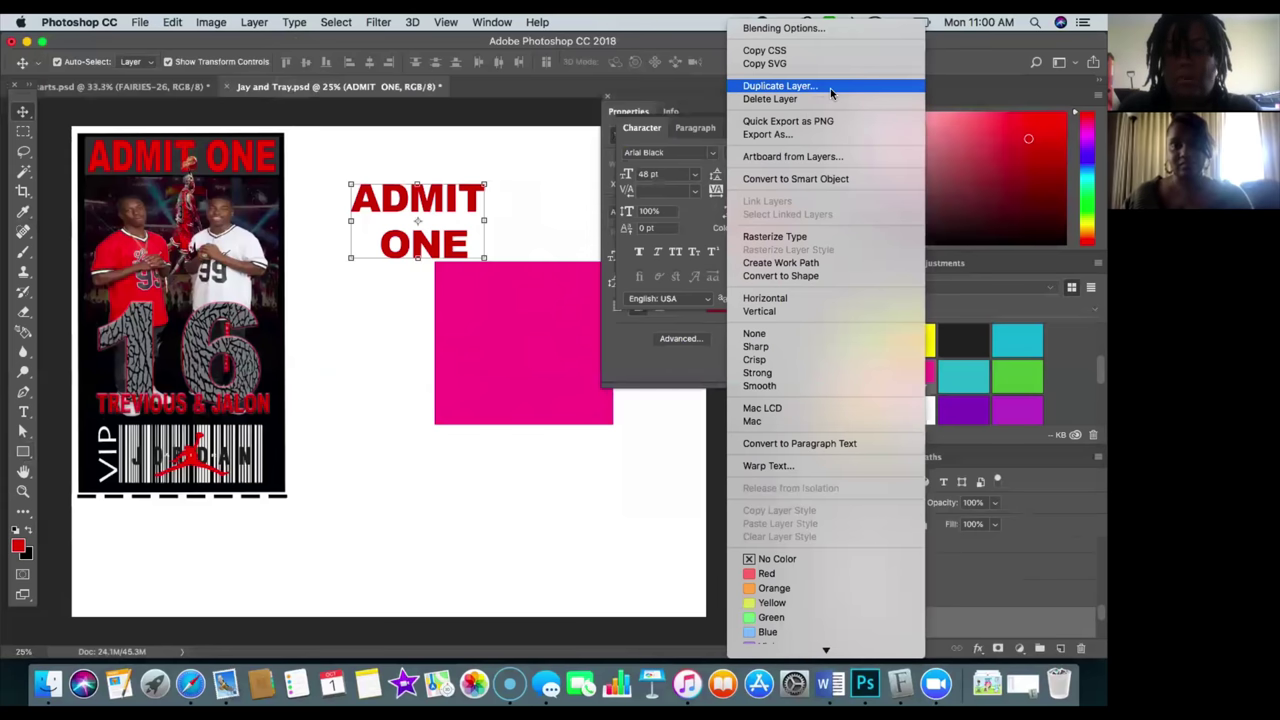
left_click(972, 618)
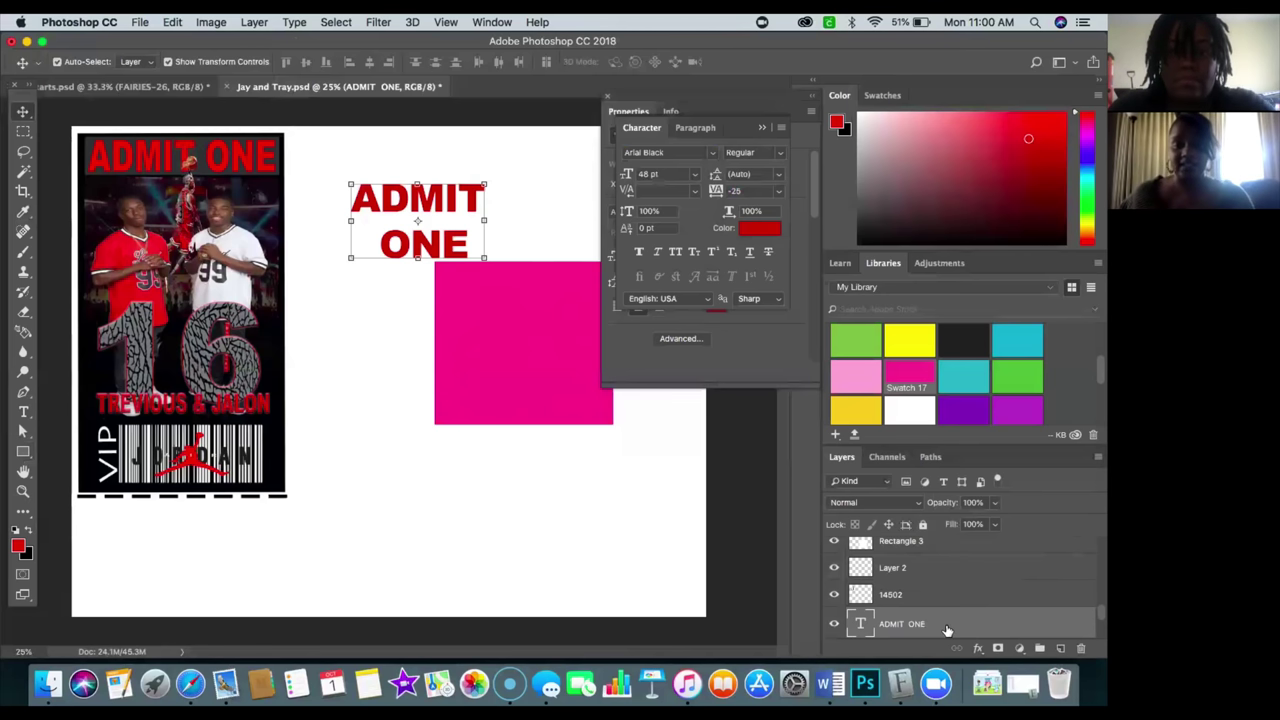
right_click(886, 624)
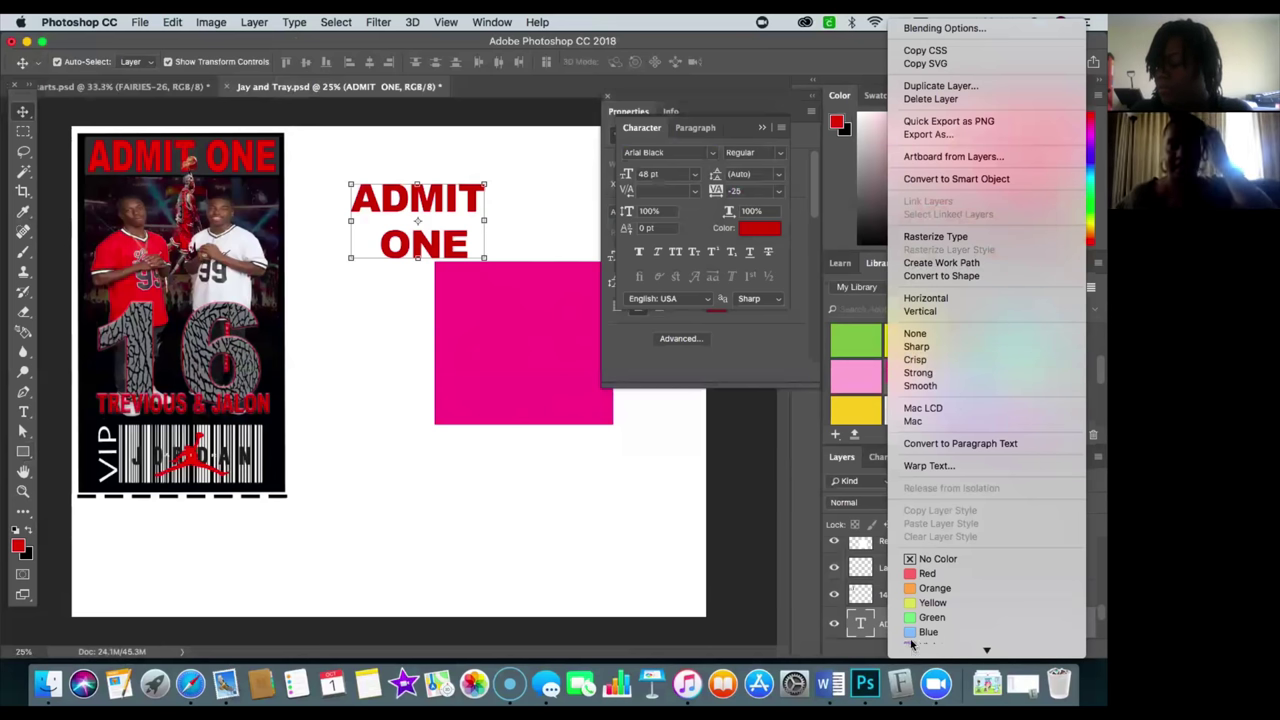
scroll(960, 590, "down", 1)
scroll(813, 653, "down", 1)
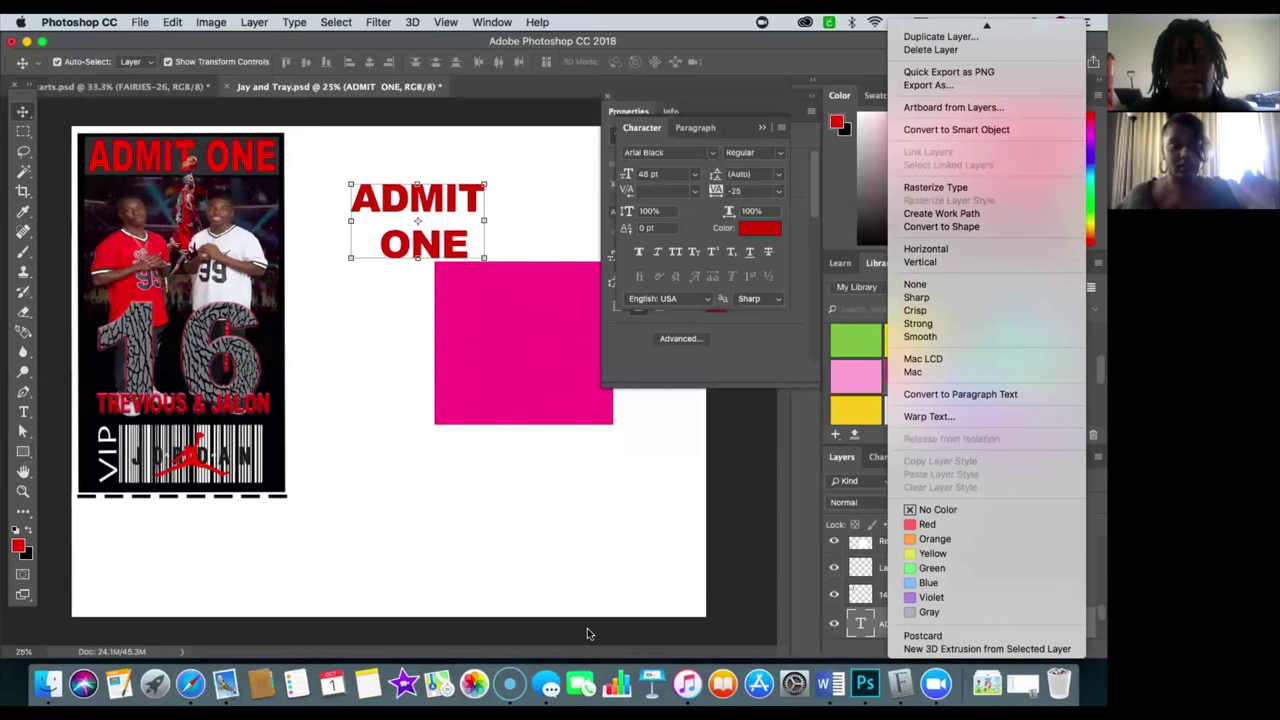
left_click(518, 530)
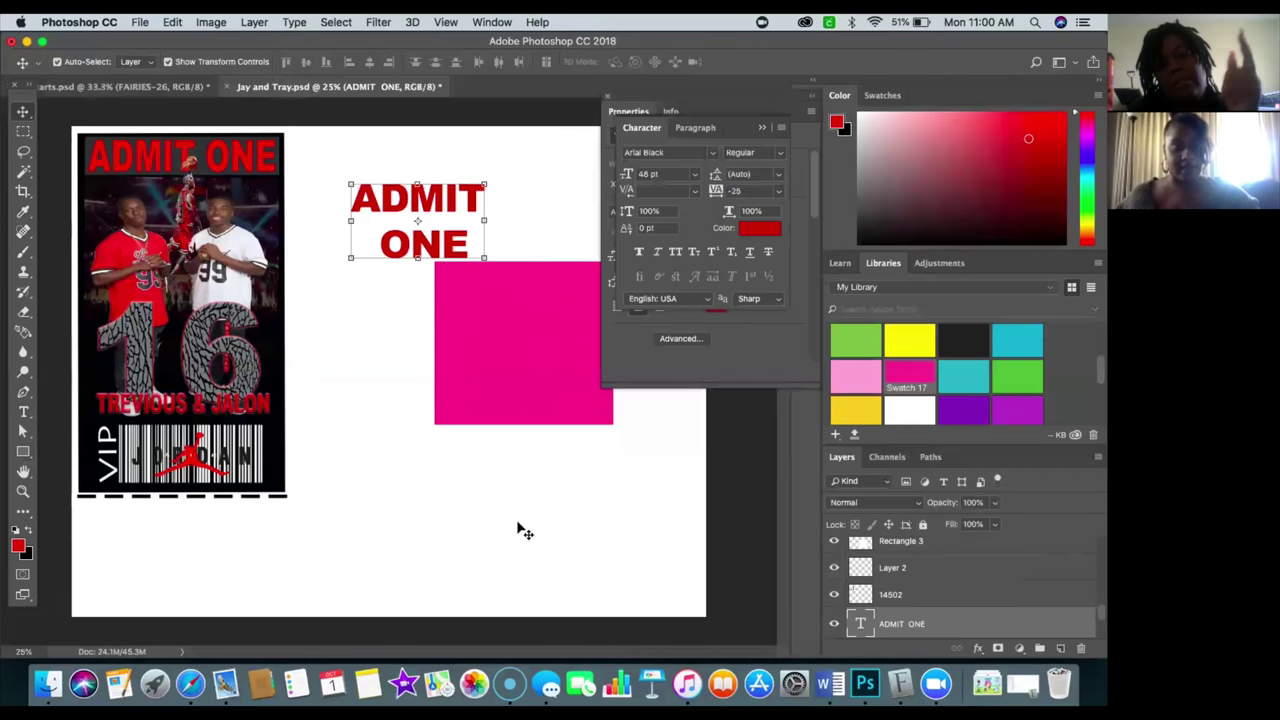
Copy the two-line ADMIT ONE text and paste the duplicate below the original.
key("super")
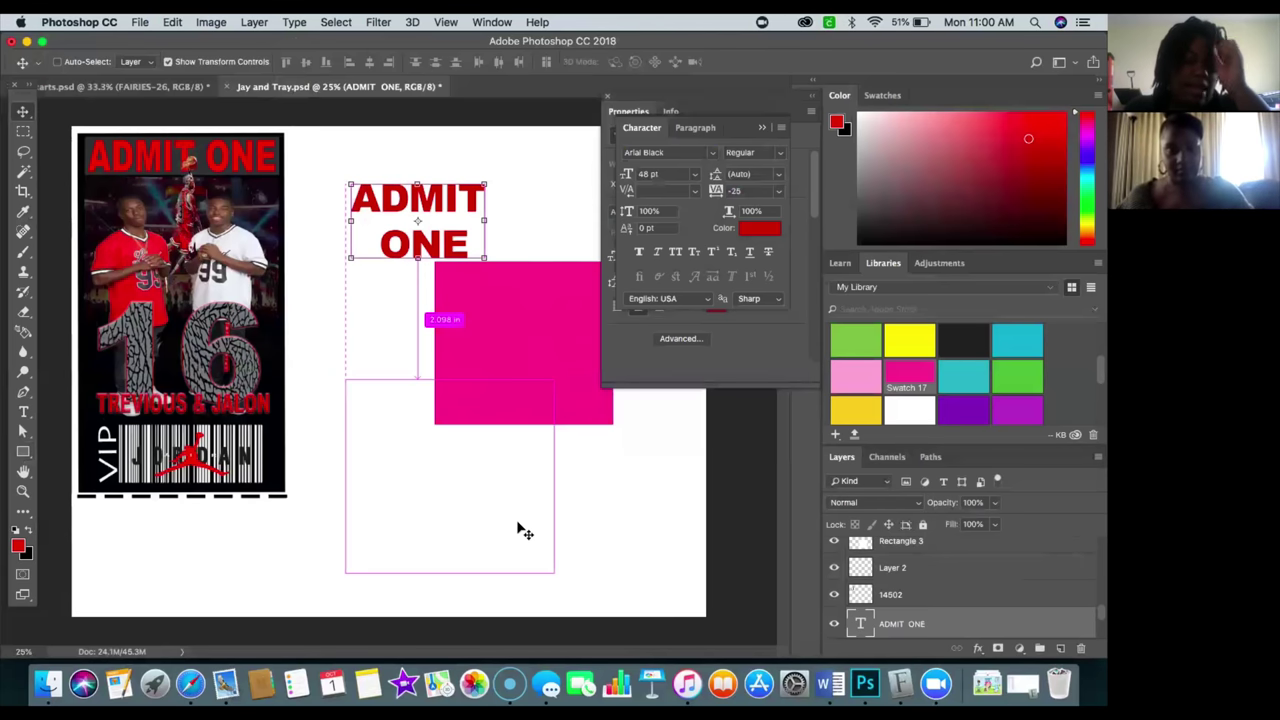
key("super+v")
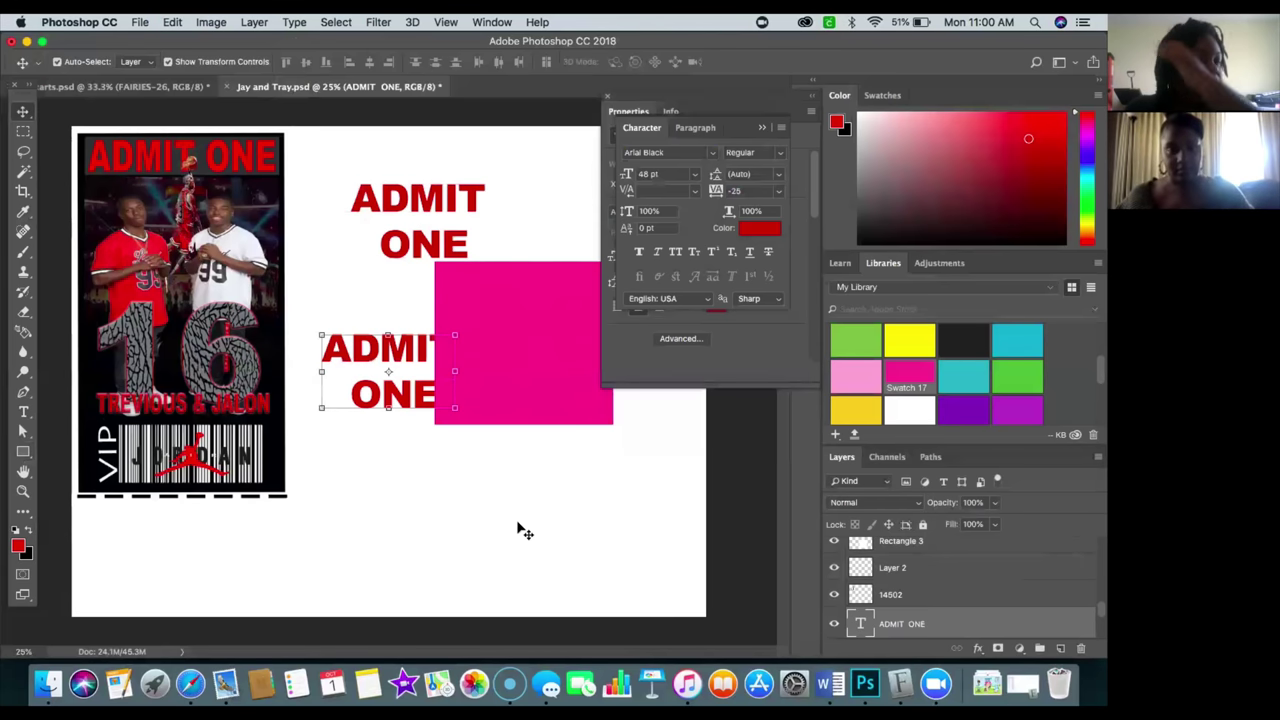
left_click(410, 418)
left_click_drag(409, 418, 408, 412)
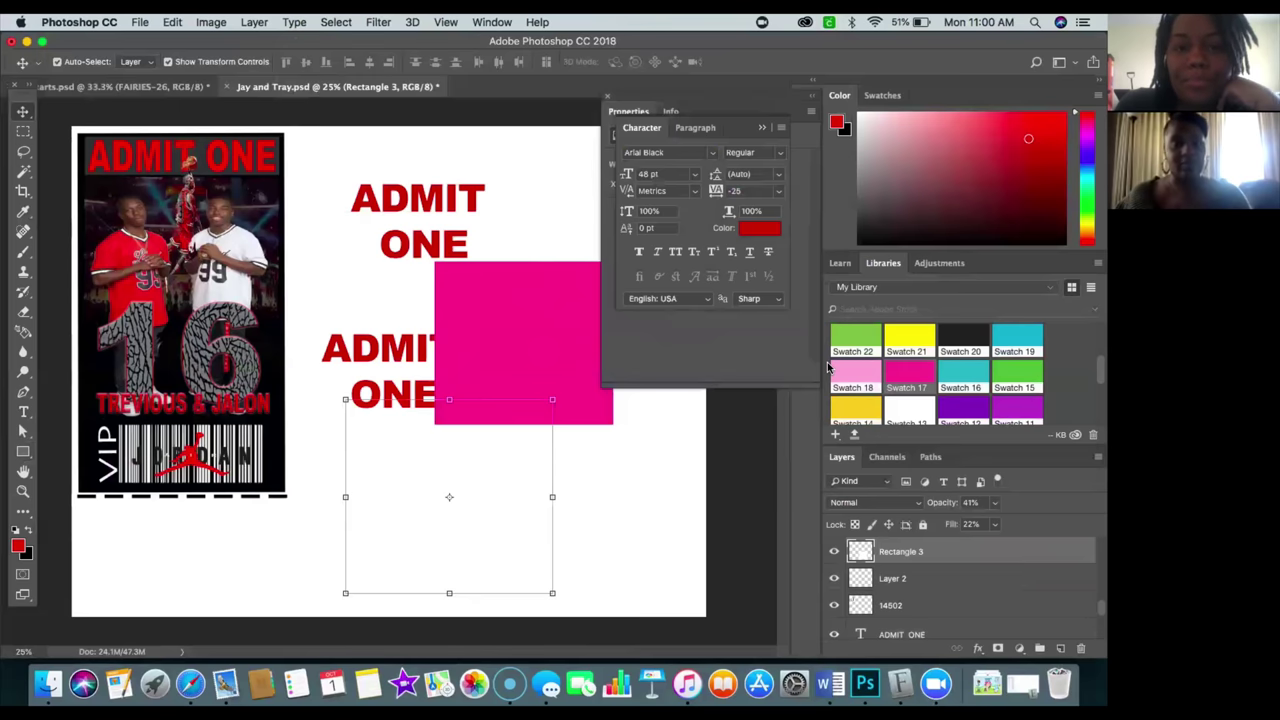
left_click(255, 22)
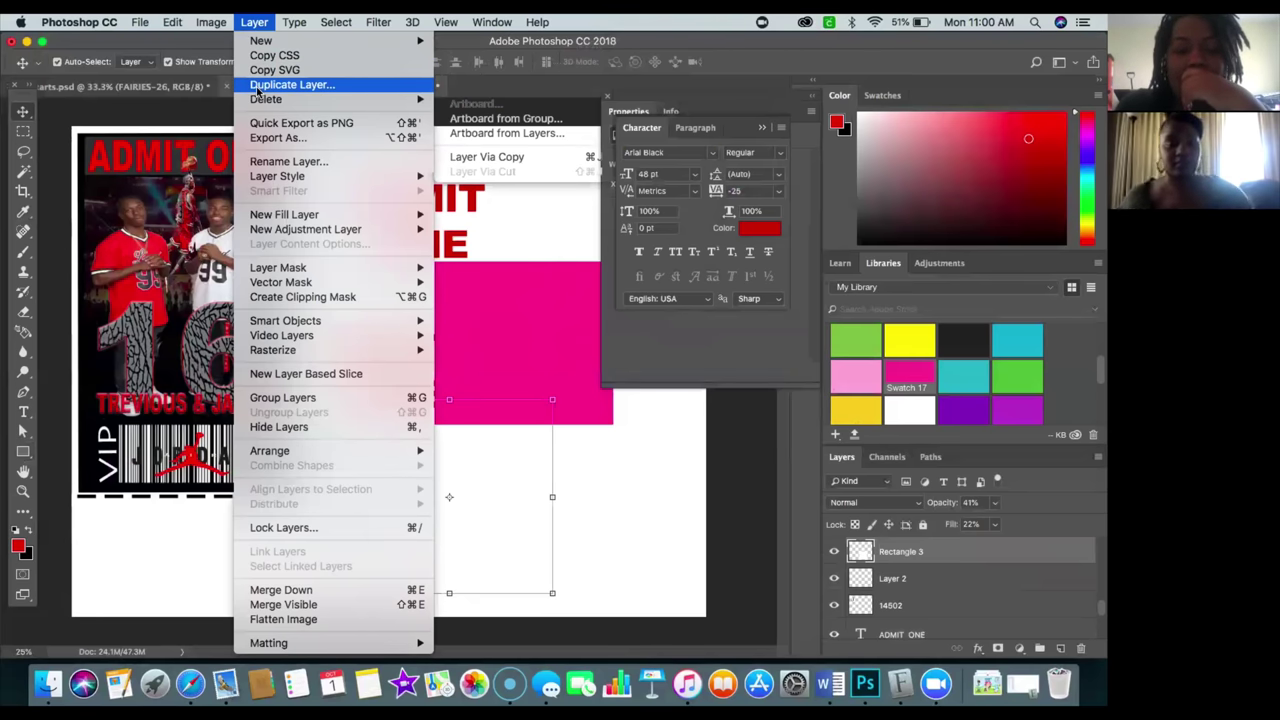
left_click(515, 160)
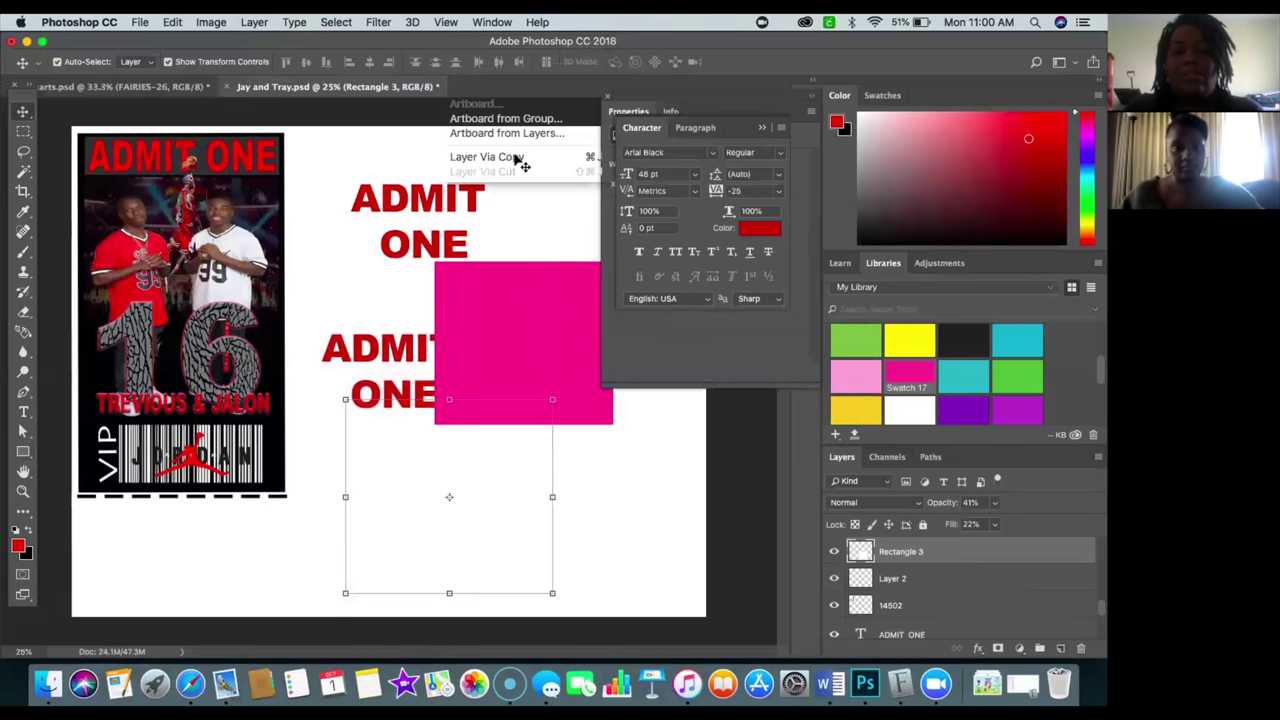
Hide the original ADMIT ONE text layer and move the pink square down and right, clear of the duplicate text.
left_click(405, 244)
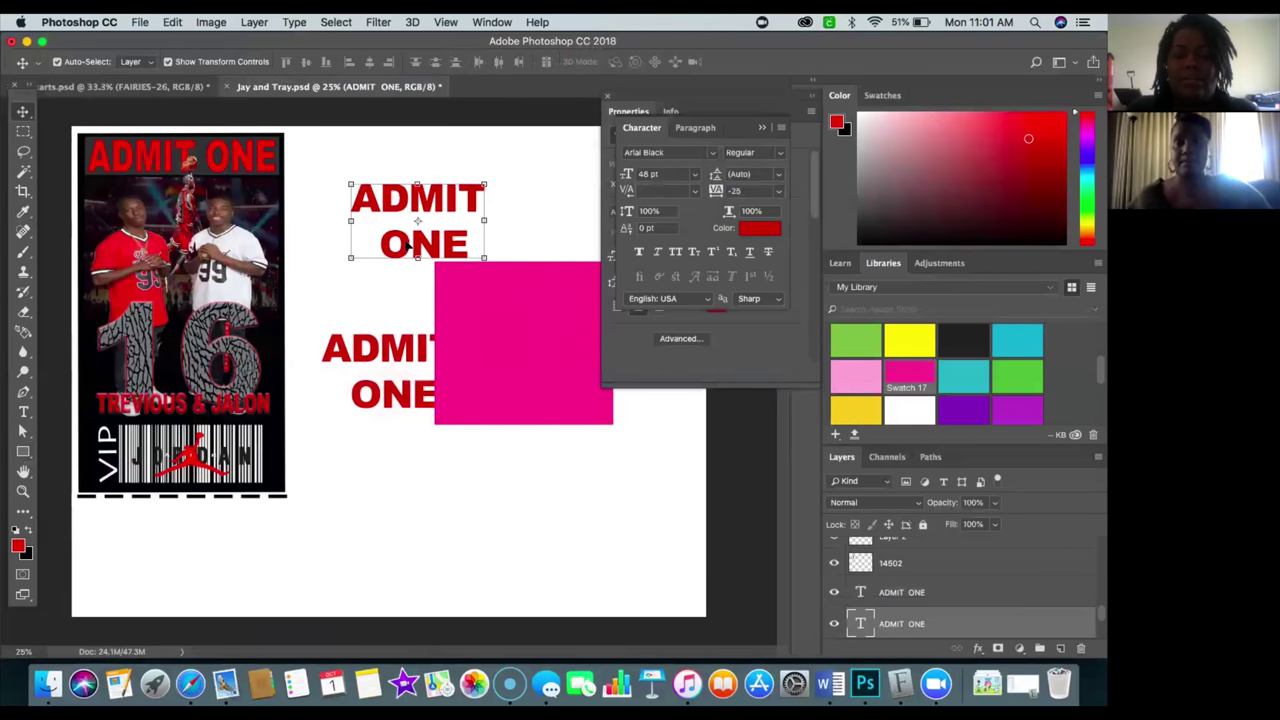
left_click(833, 626)
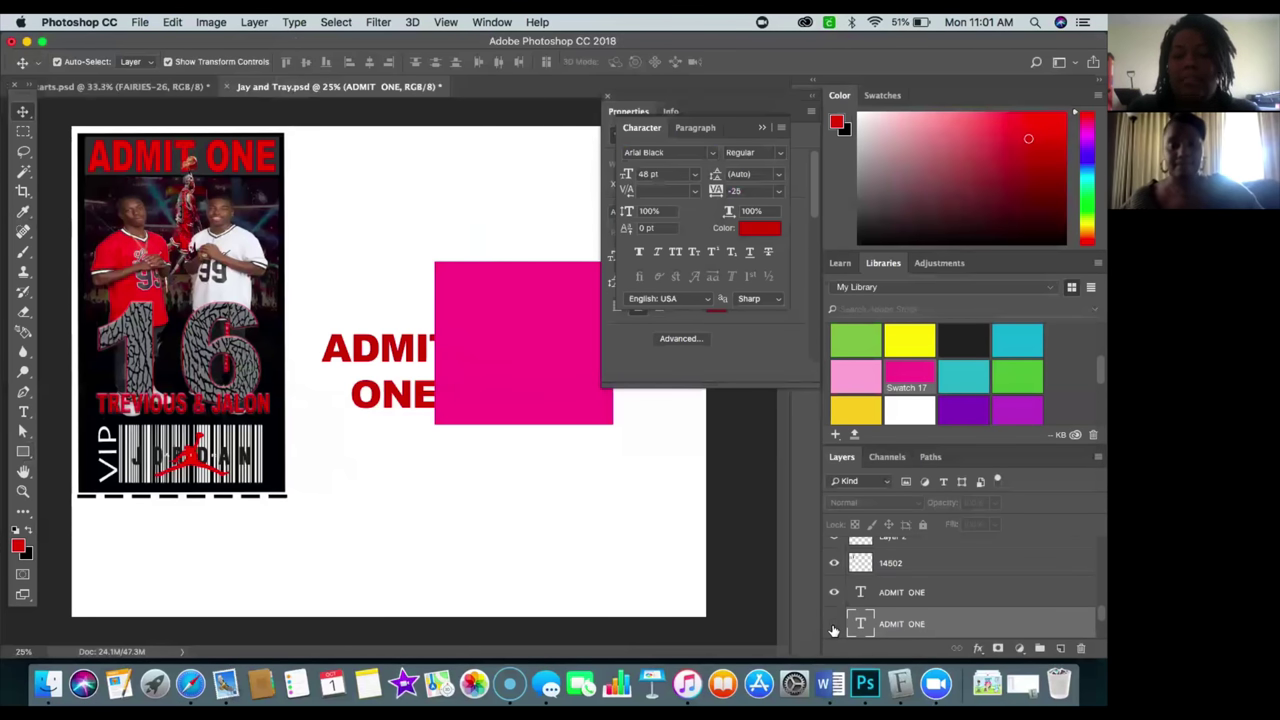
left_click(926, 597)
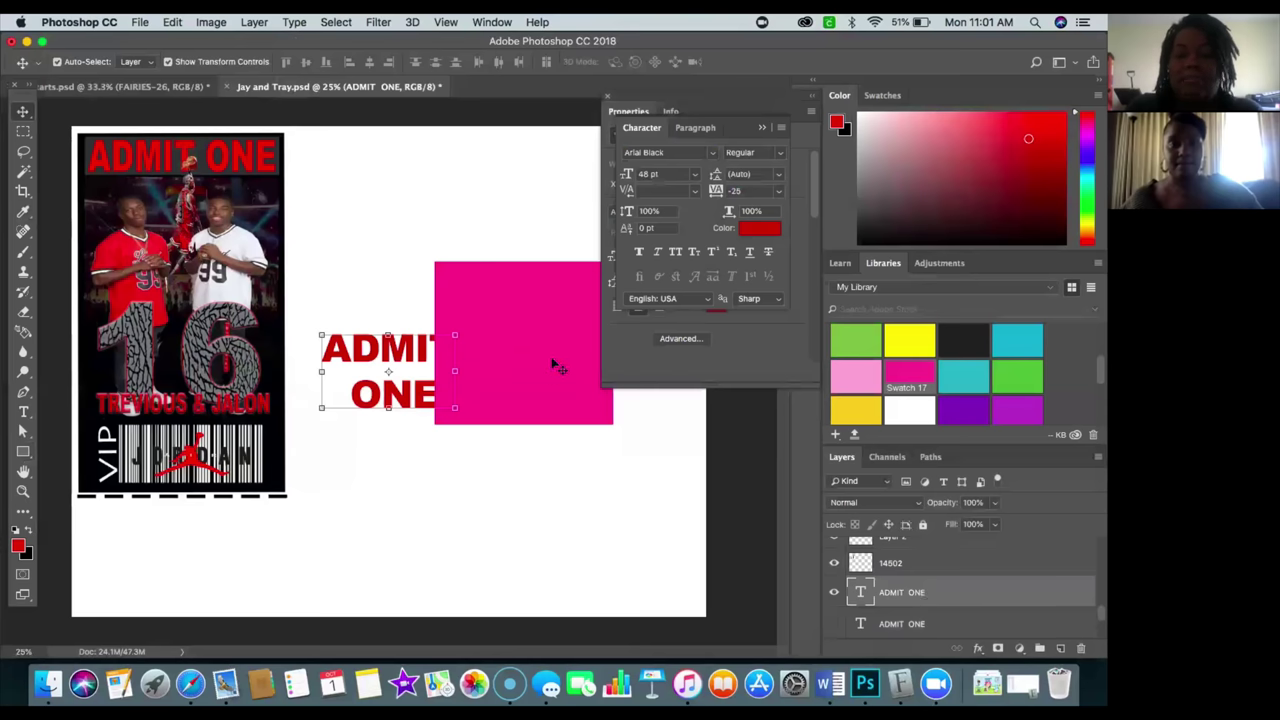
left_click_drag(551, 360, 665, 470)
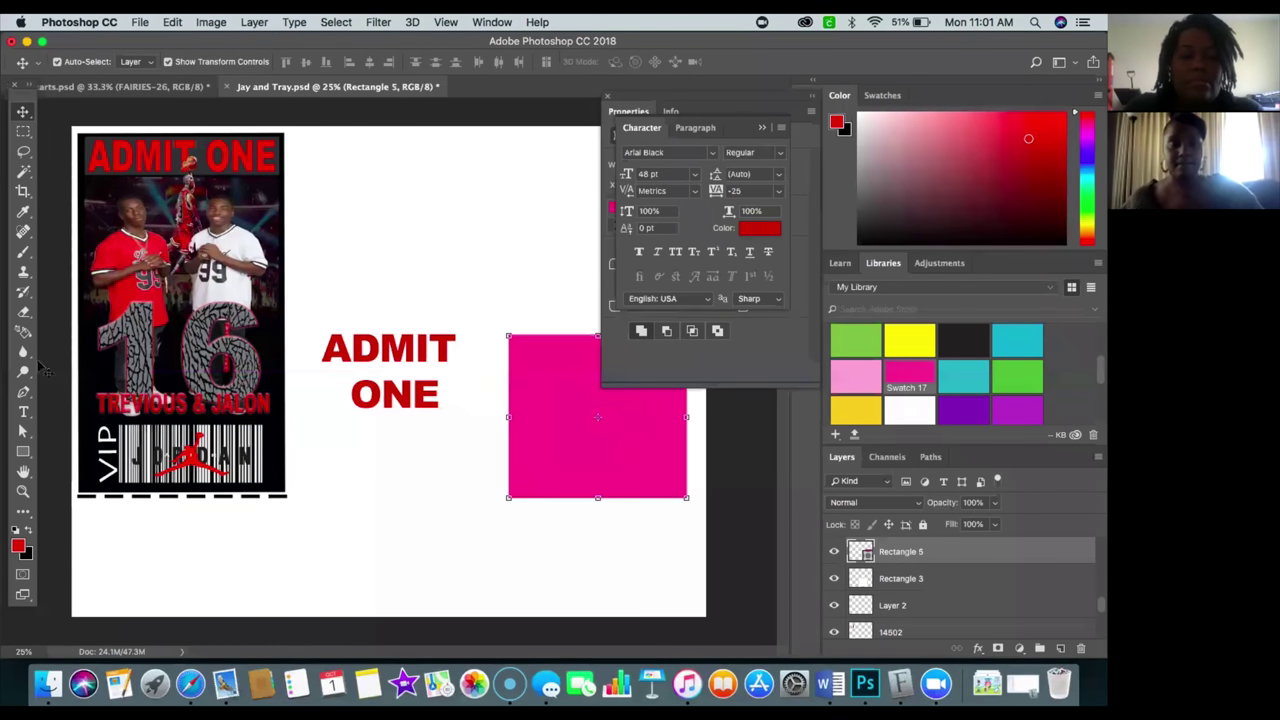
Rasterize the duplicate ADMIT ONE text and fill the D and I of ADMIT with black using the Paint Bucket.
left_click(23, 513)
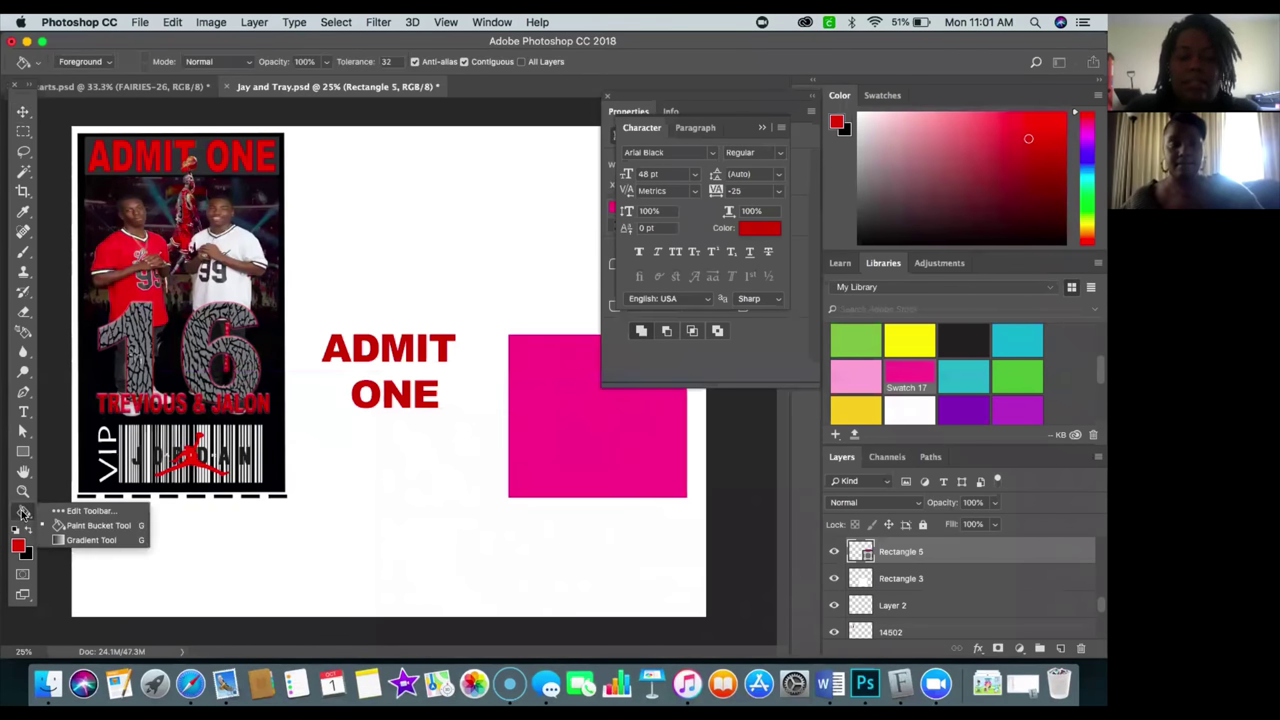
left_click(23, 112)
left_click(400, 362)
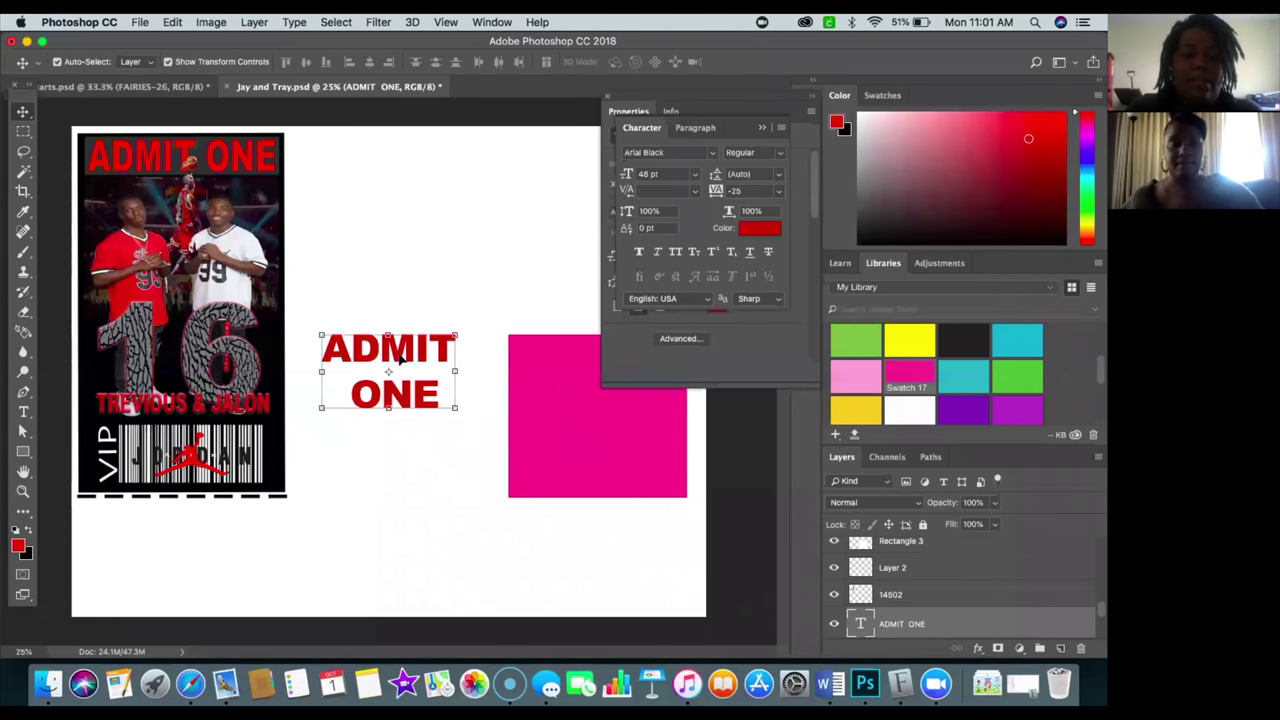
left_click(23, 513)
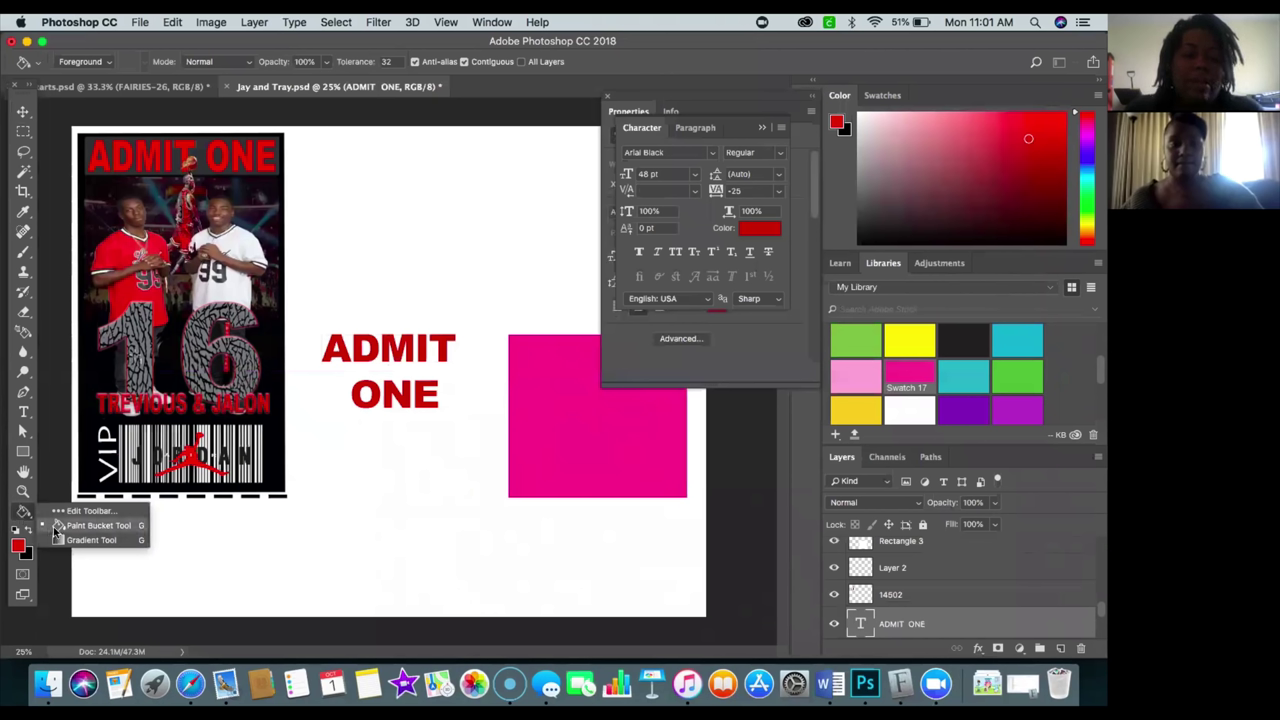
left_click(55, 527)
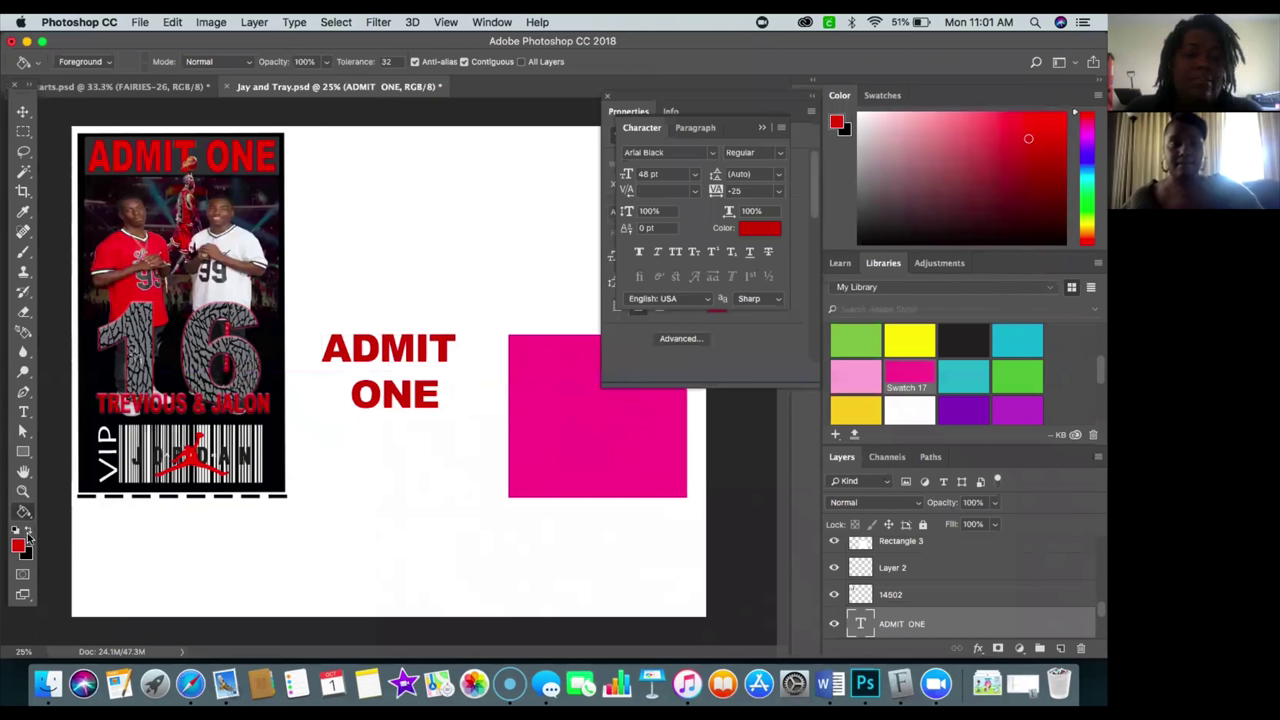
left_click(28, 532)
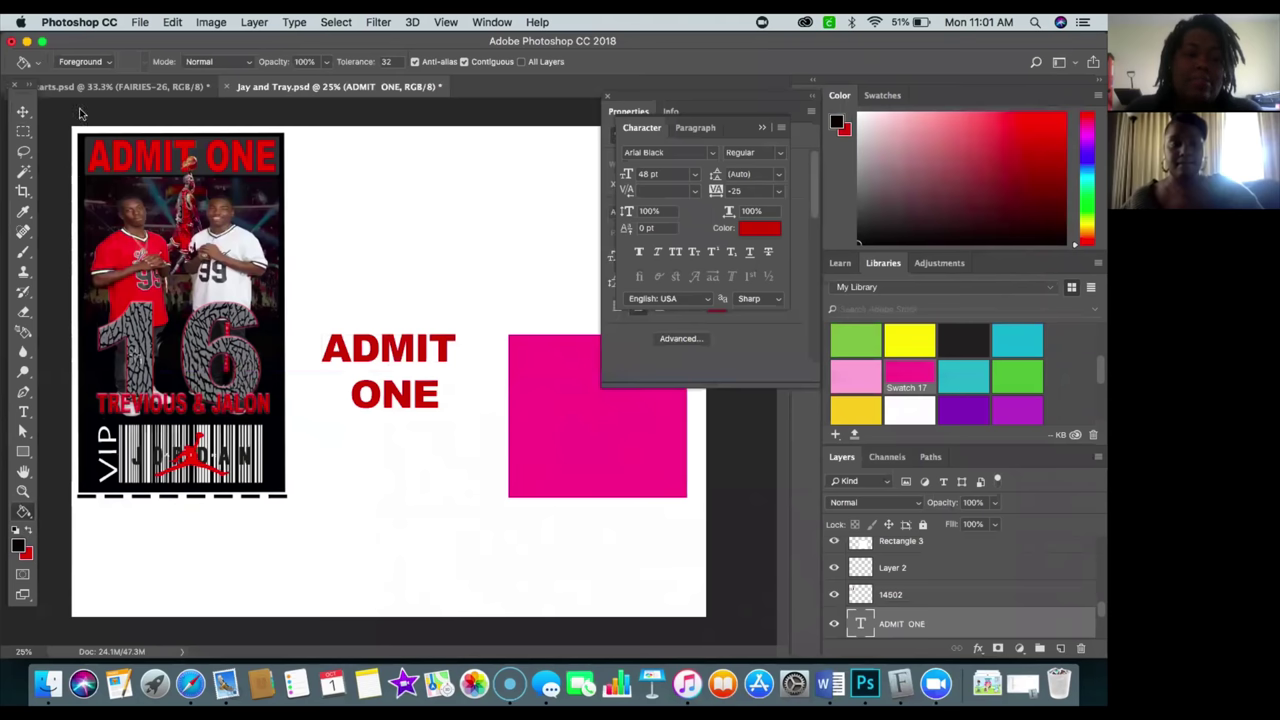
left_click(365, 360)
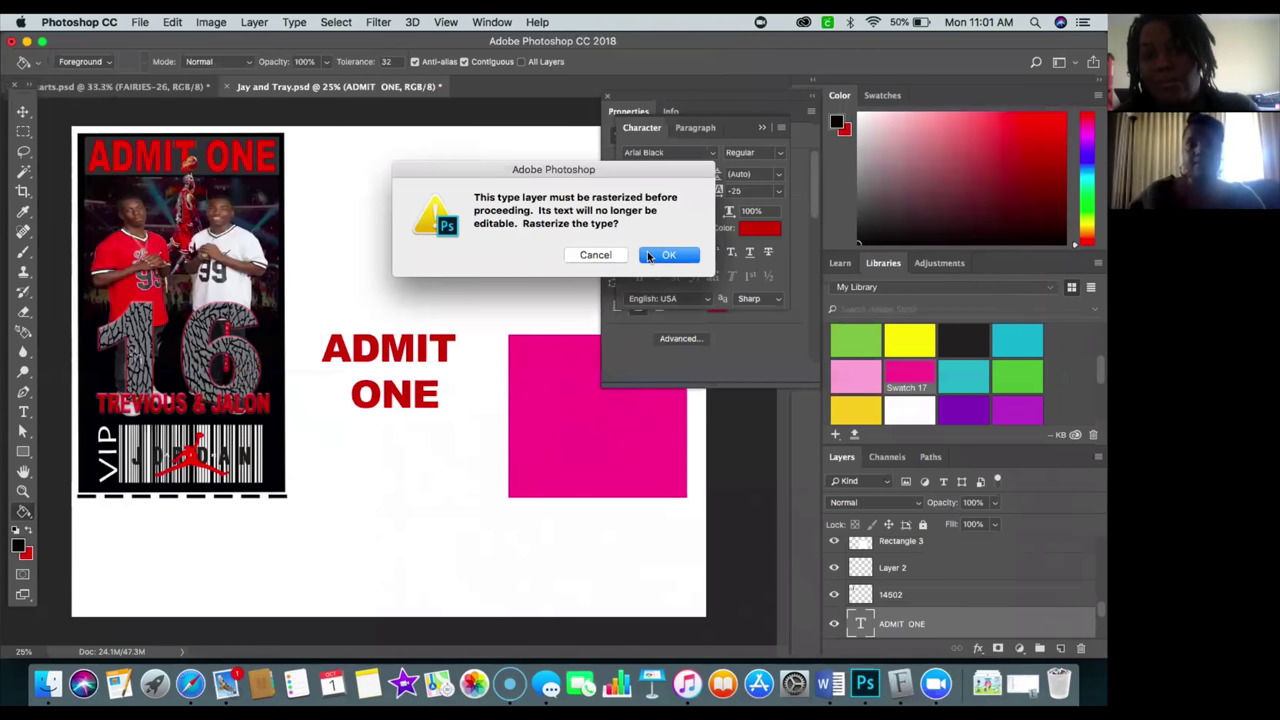
left_click(648, 256)
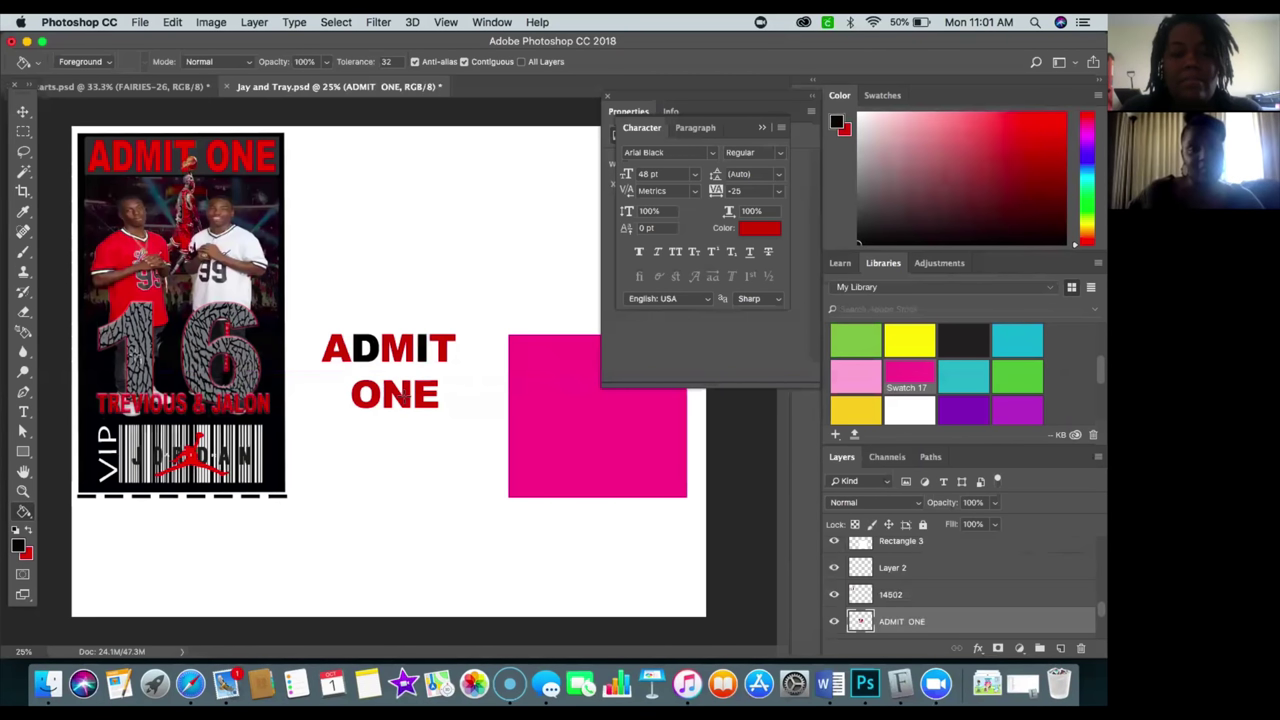
Try filling inside the O of ONE with black, and undo that fill.
left_click(366, 394)
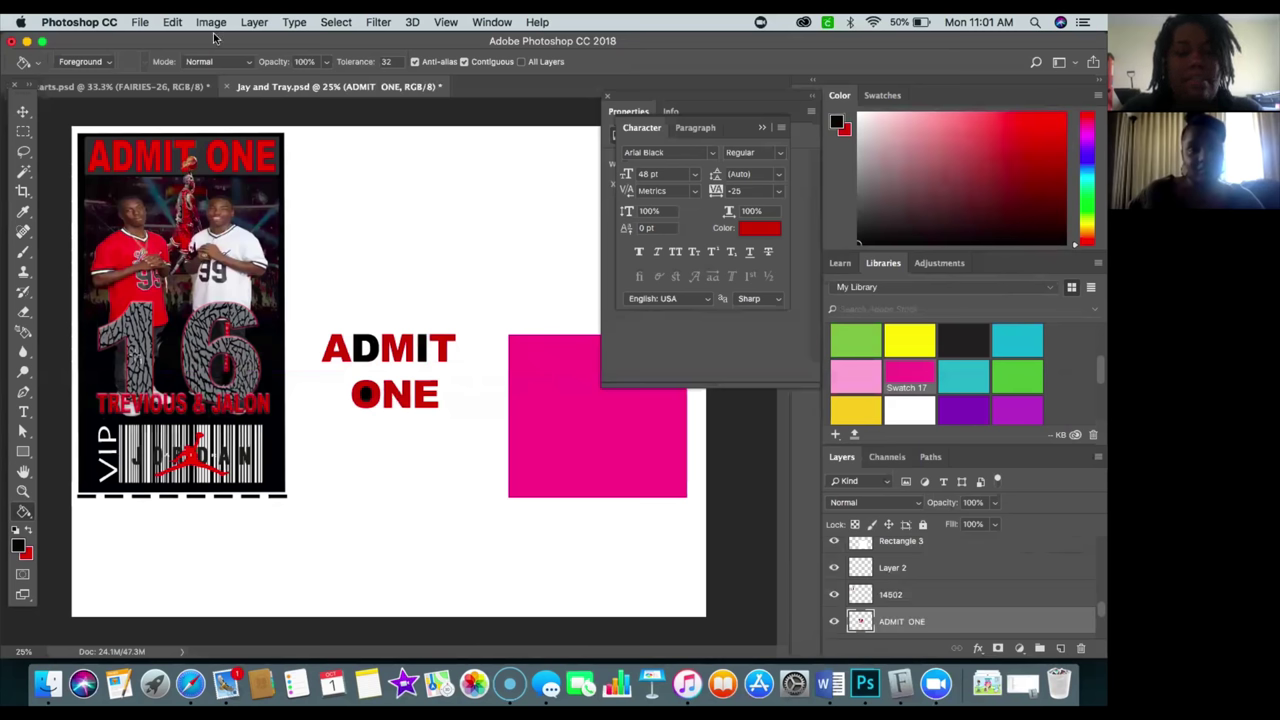
left_click(176, 22)
left_click(179, 43)
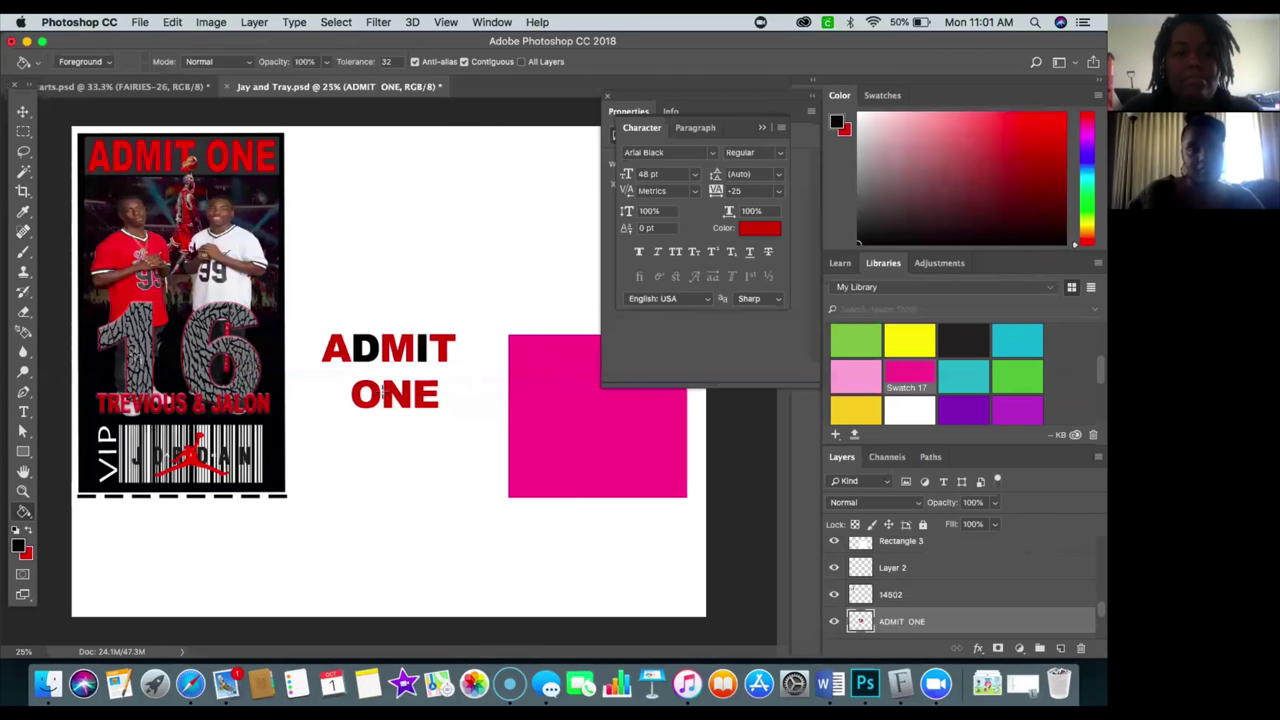
Fill the letters O and E of ONE with black, leaving the N red.
left_click(368, 394)
left_click(398, 396)
left_click(418, 398)
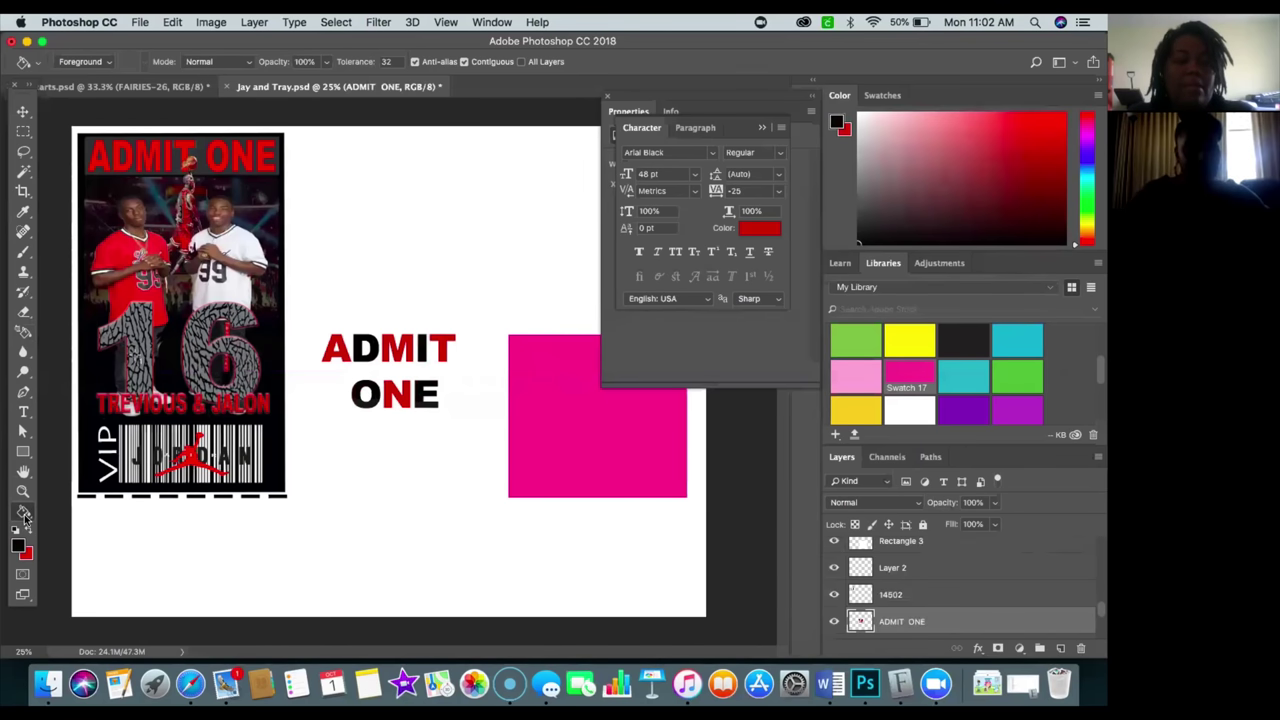
Review the toolbar customization settings, including the extra tools list, and close them.
left_click(24, 514)
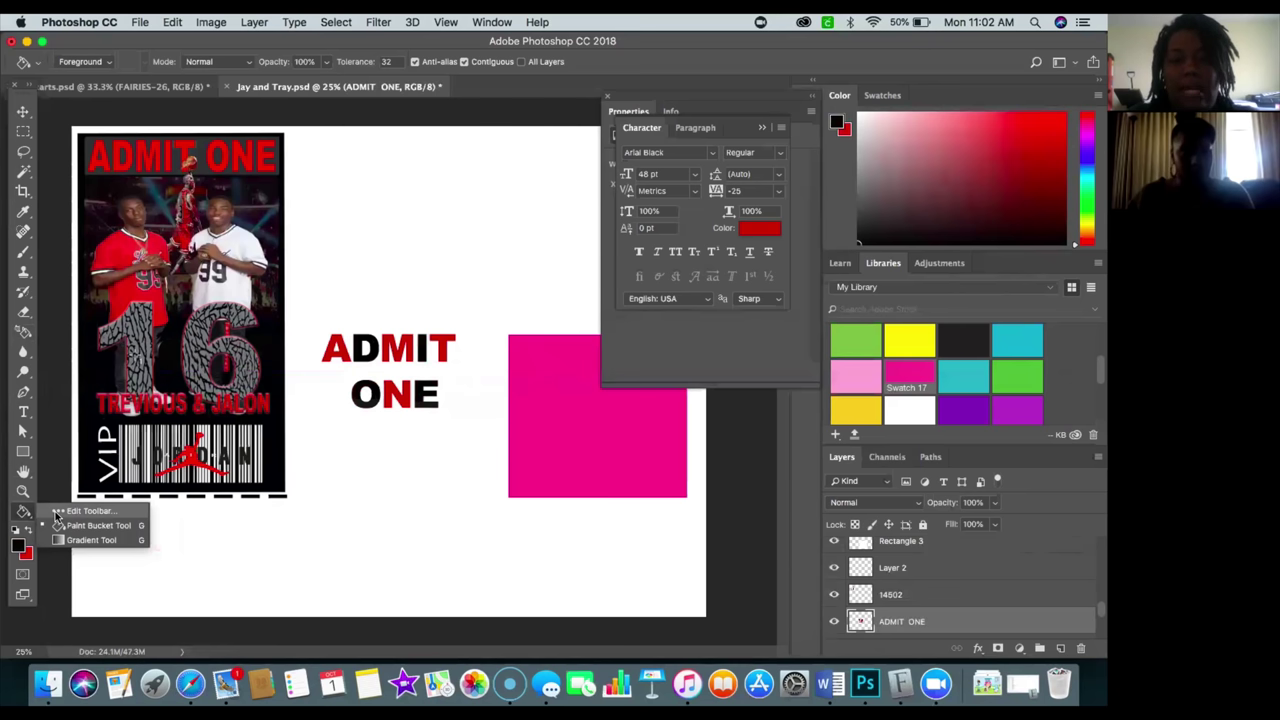
left_click(60, 511)
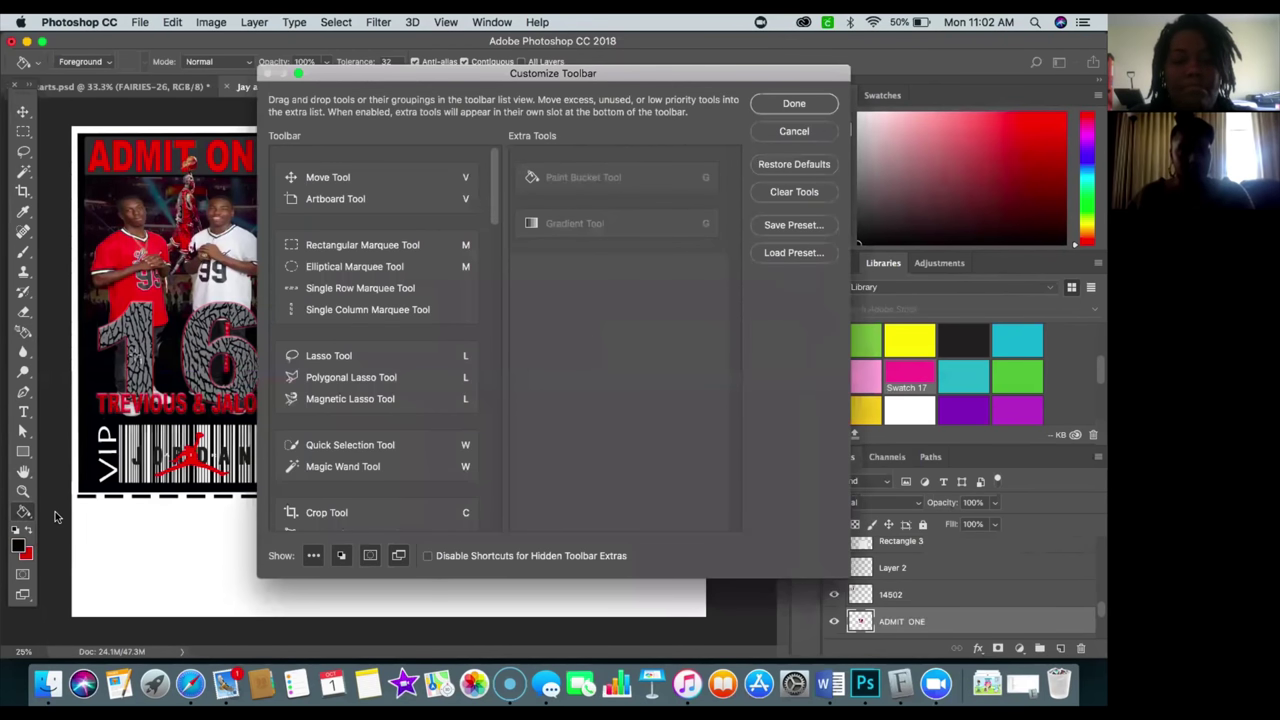
left_click_drag(496, 208, 475, 167)
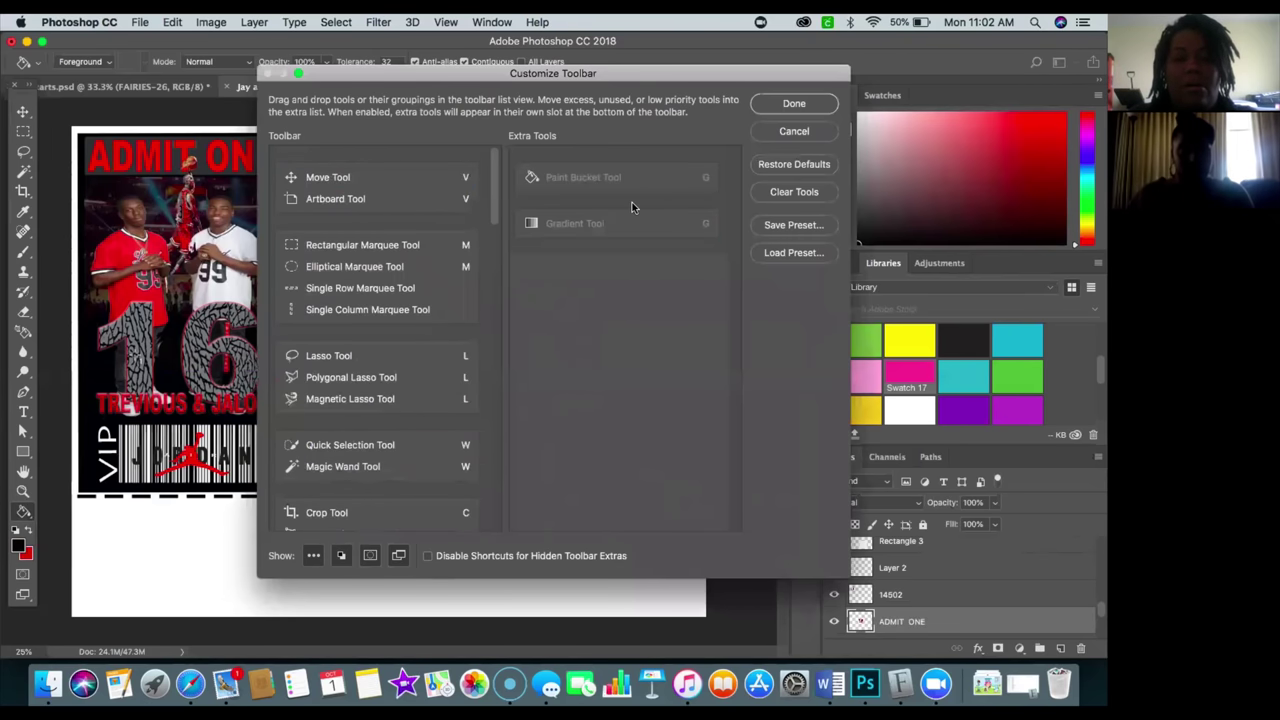
left_click(787, 108)
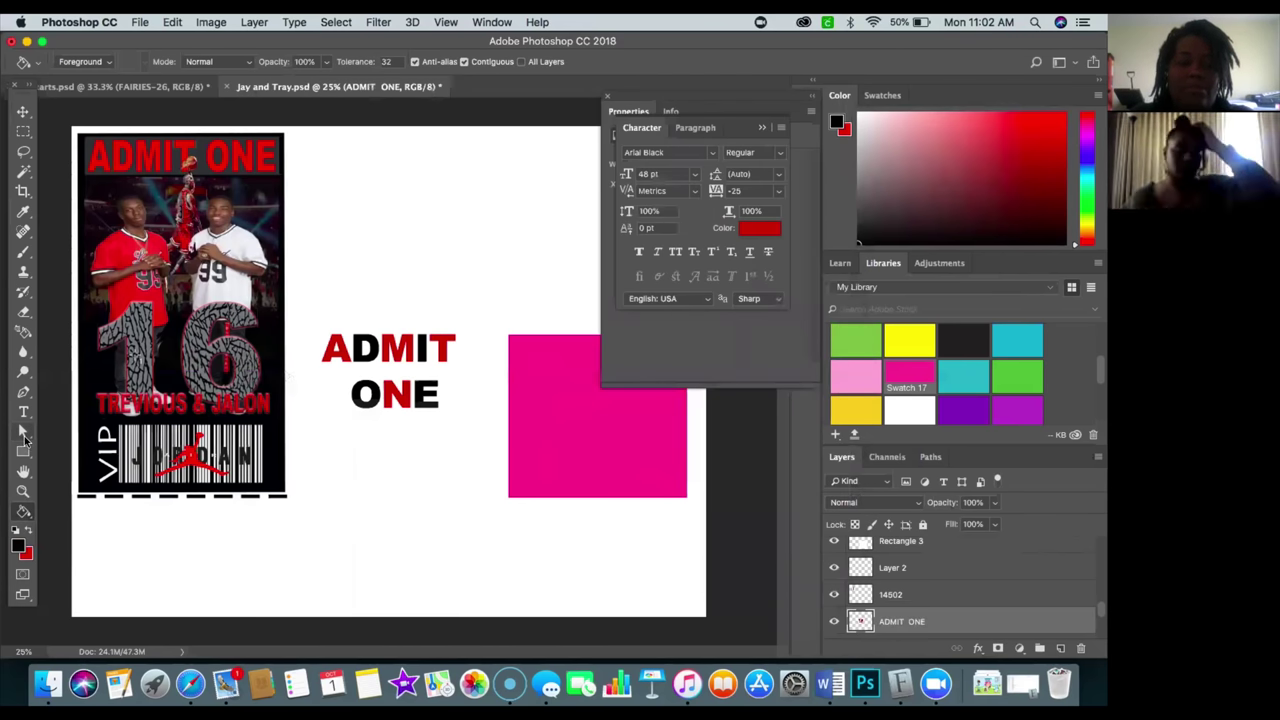
Reshape the pink square by moving its upper-left anchor point inward near the opposite corner, converting the live shape to a regular path.
left_click(24, 436)
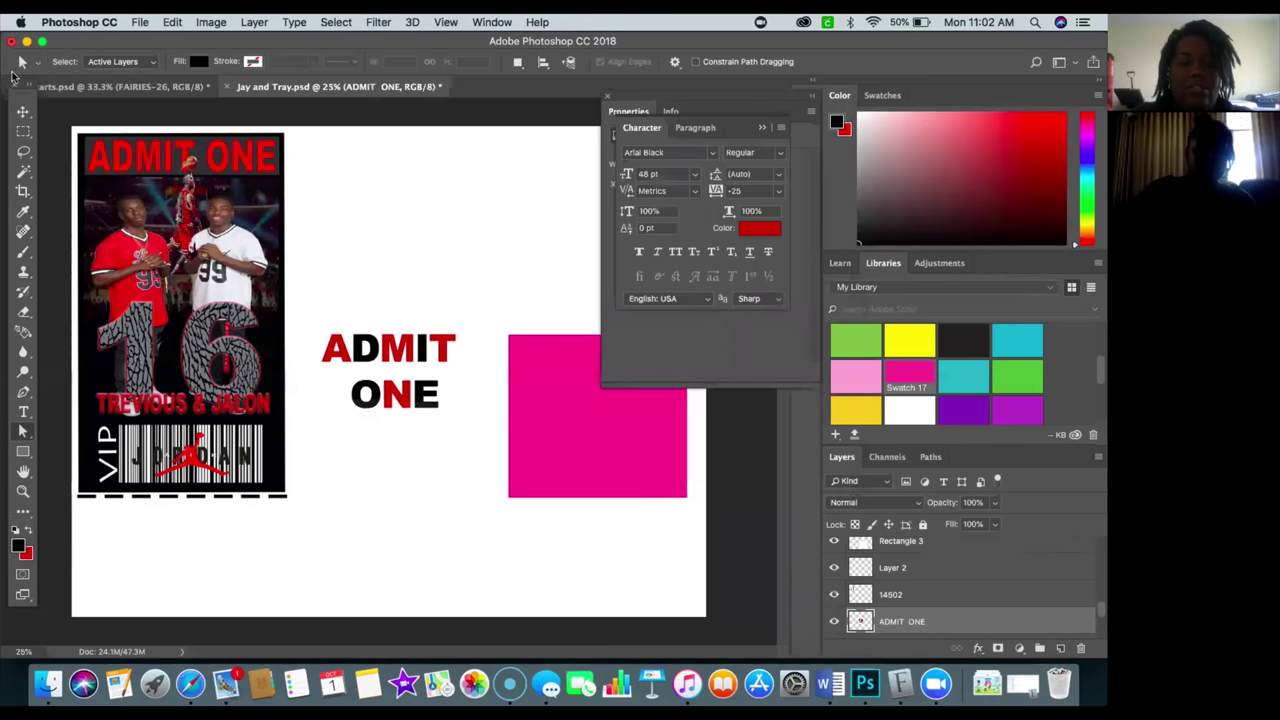
left_click(23, 110)
left_click(557, 432)
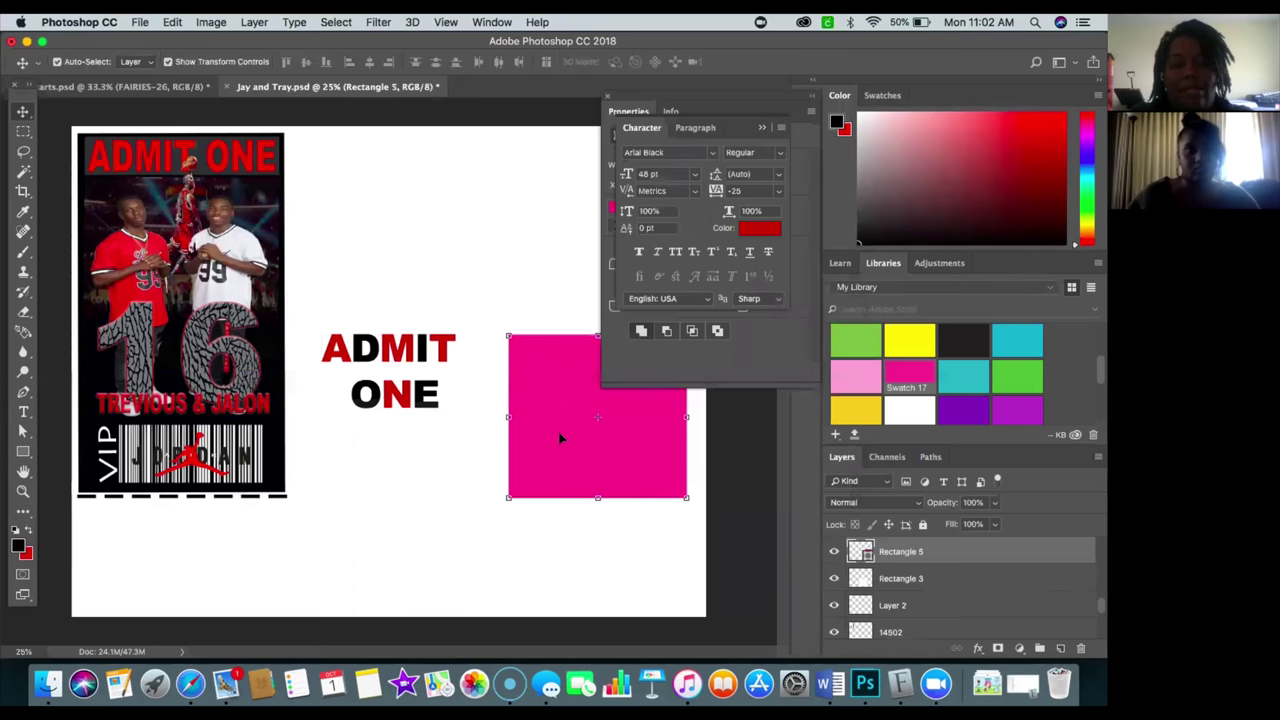
left_click(24, 433)
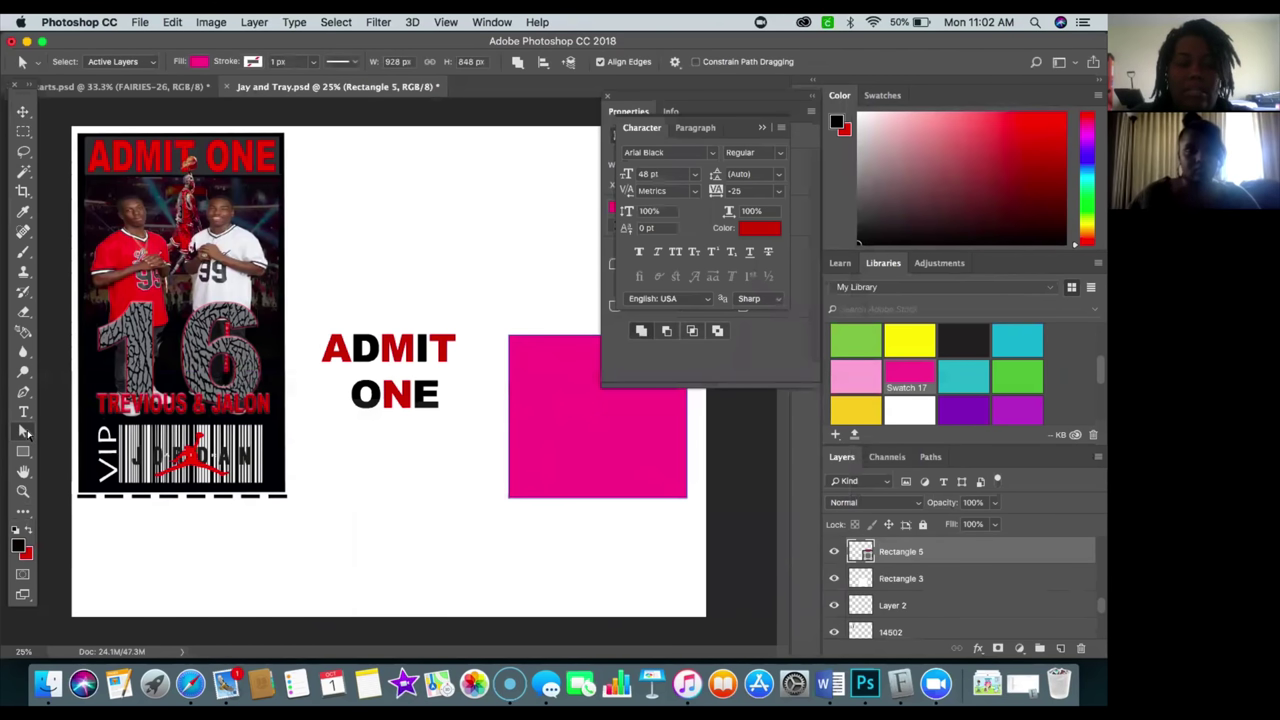
left_click(509, 338)
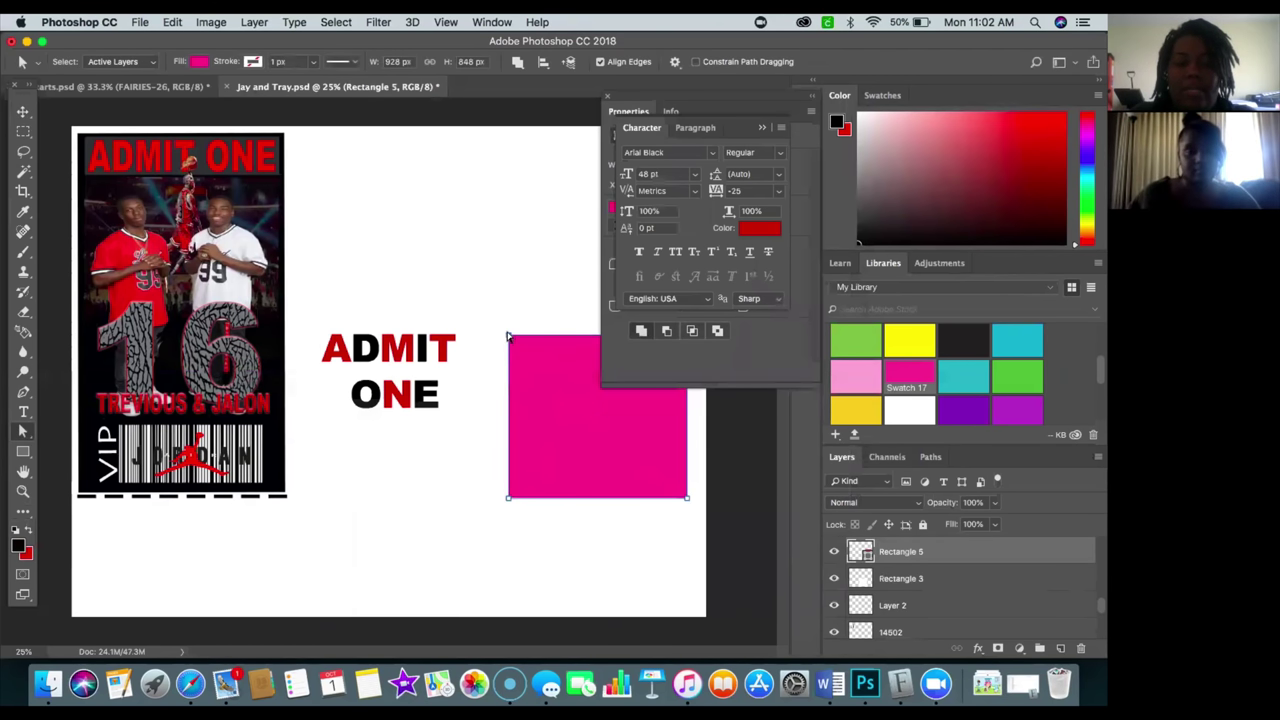
left_click_drag(509, 338, 647, 472)
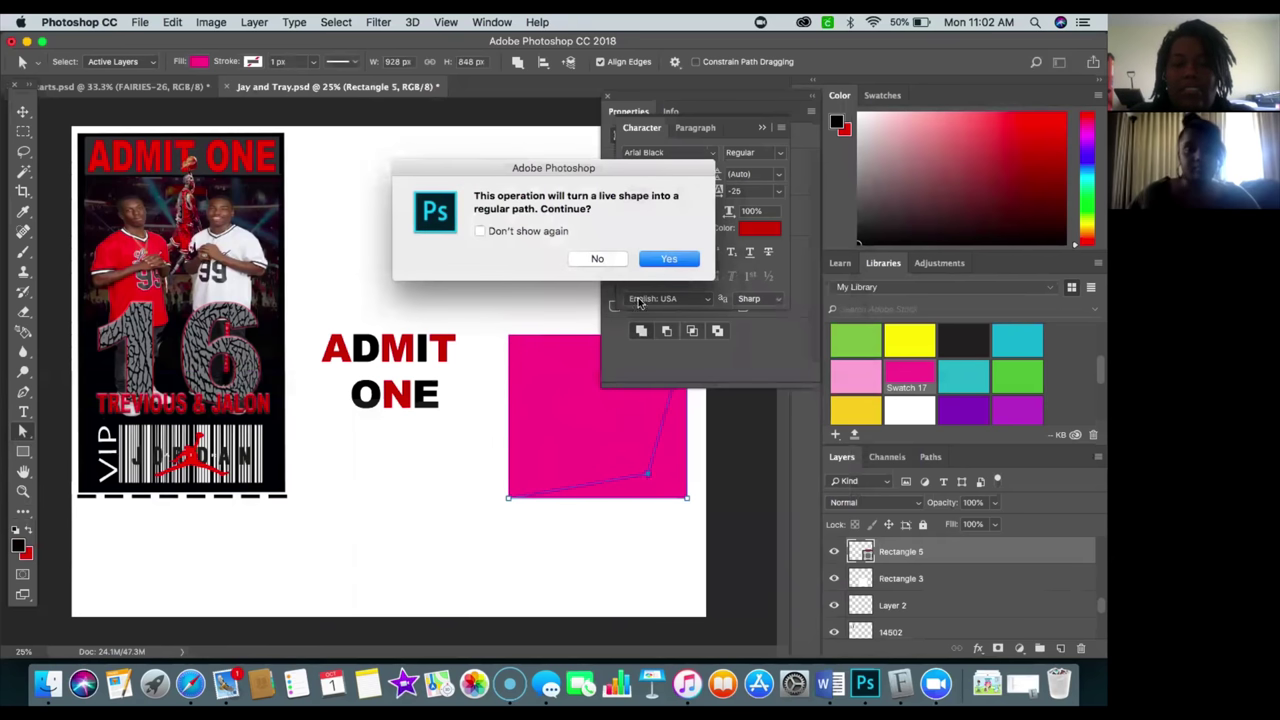
left_click(662, 262)
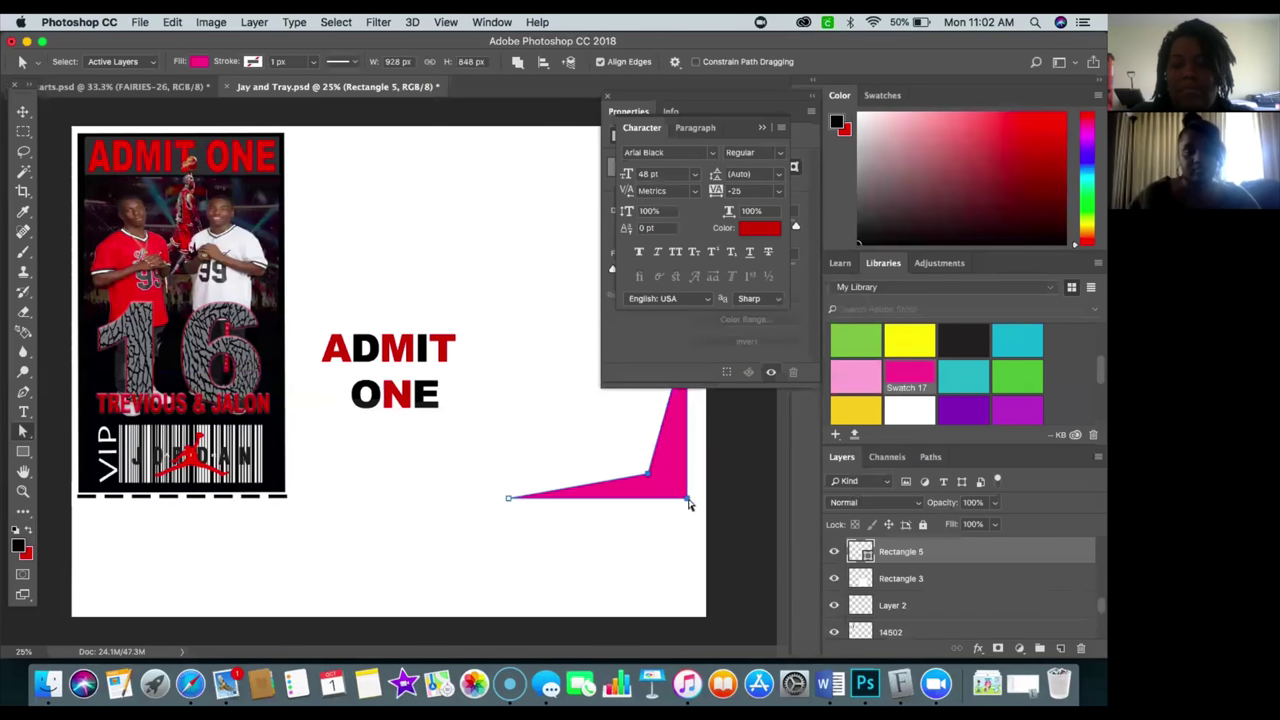
Reshape the pink shape by moving its lower-right anchor point to the upper-left area, forming a four-sided polygon beside the ADMIT ONE text.
left_click_drag(688, 501, 506, 380)
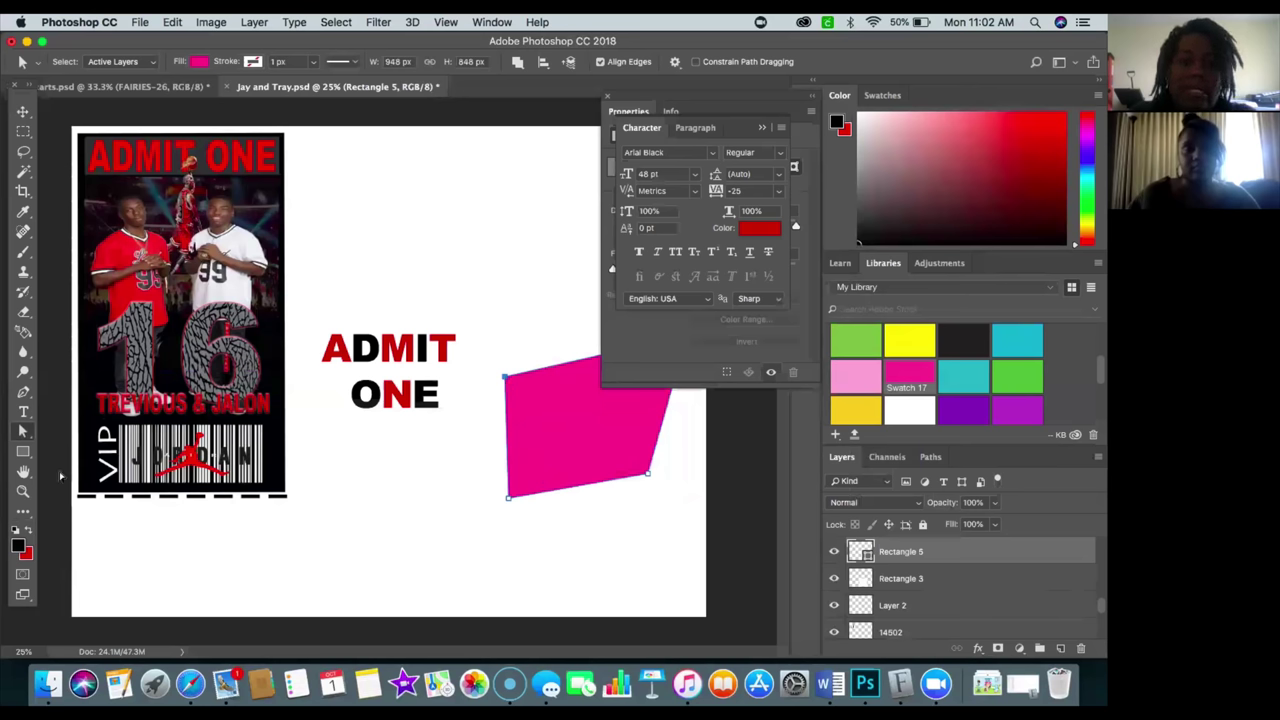
Draw a curved two-point segment with the Pen tool in the blank area above the ADMIT ONE text.
left_click(24, 392)
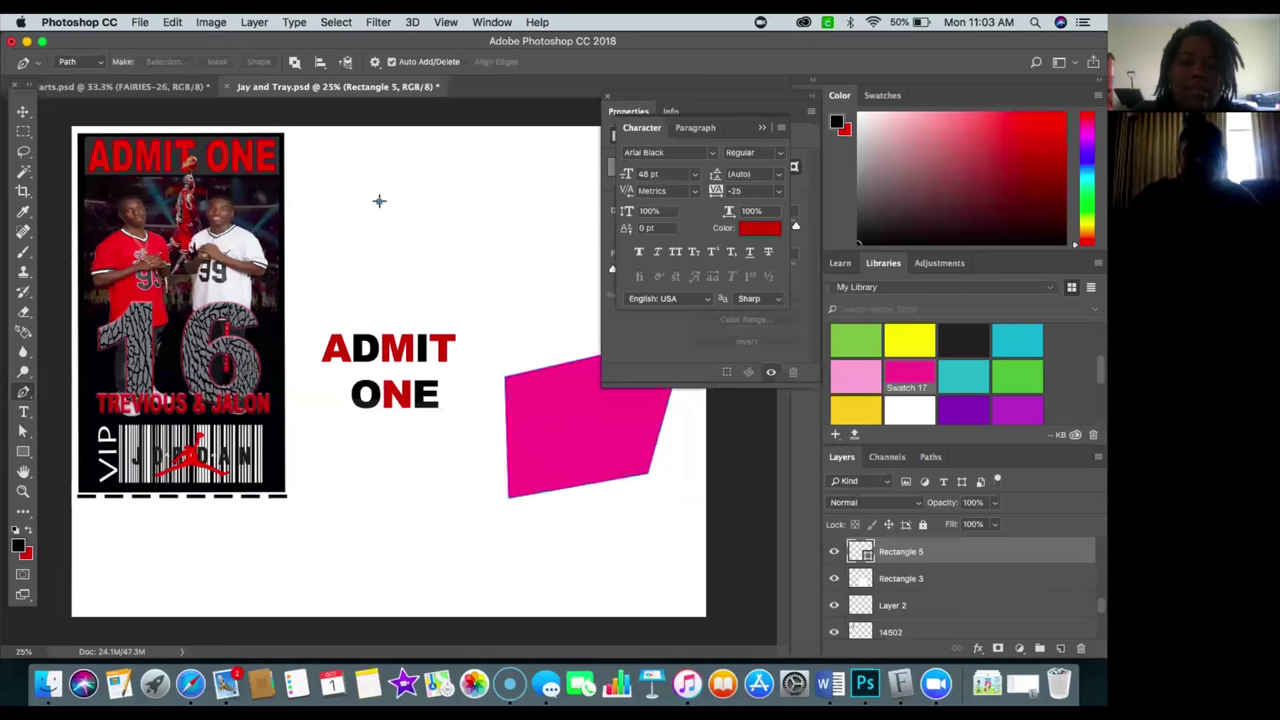
left_click_drag(379, 203, 500, 294)
left_click_drag(508, 143, 390, 269)
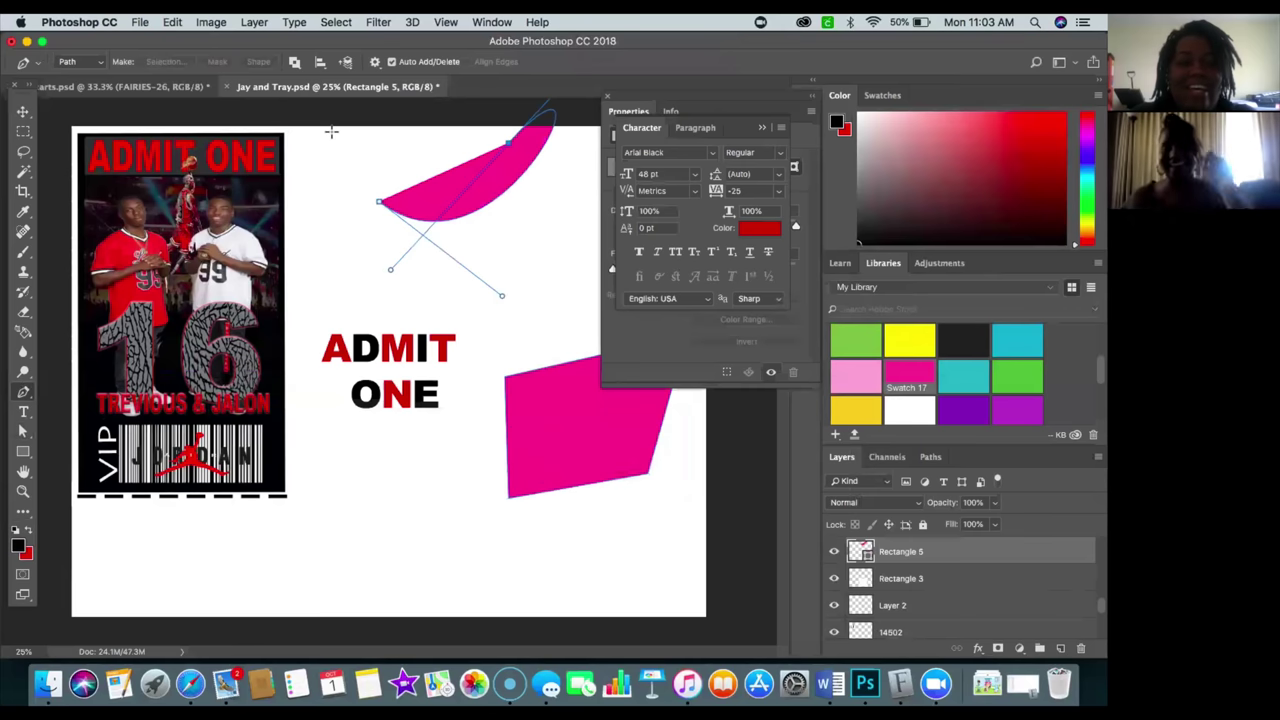
Undo the second anchor point of the curved pen path, and redo it.
left_click(172, 22)
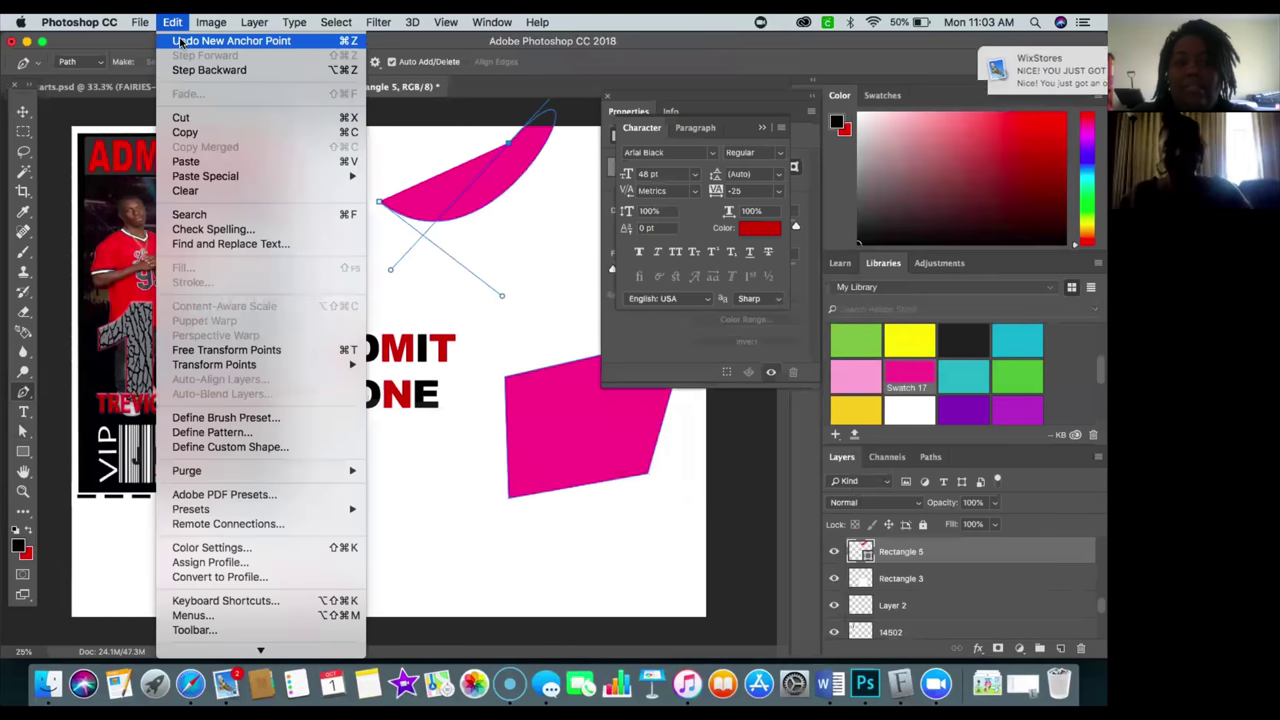
key("super+z")
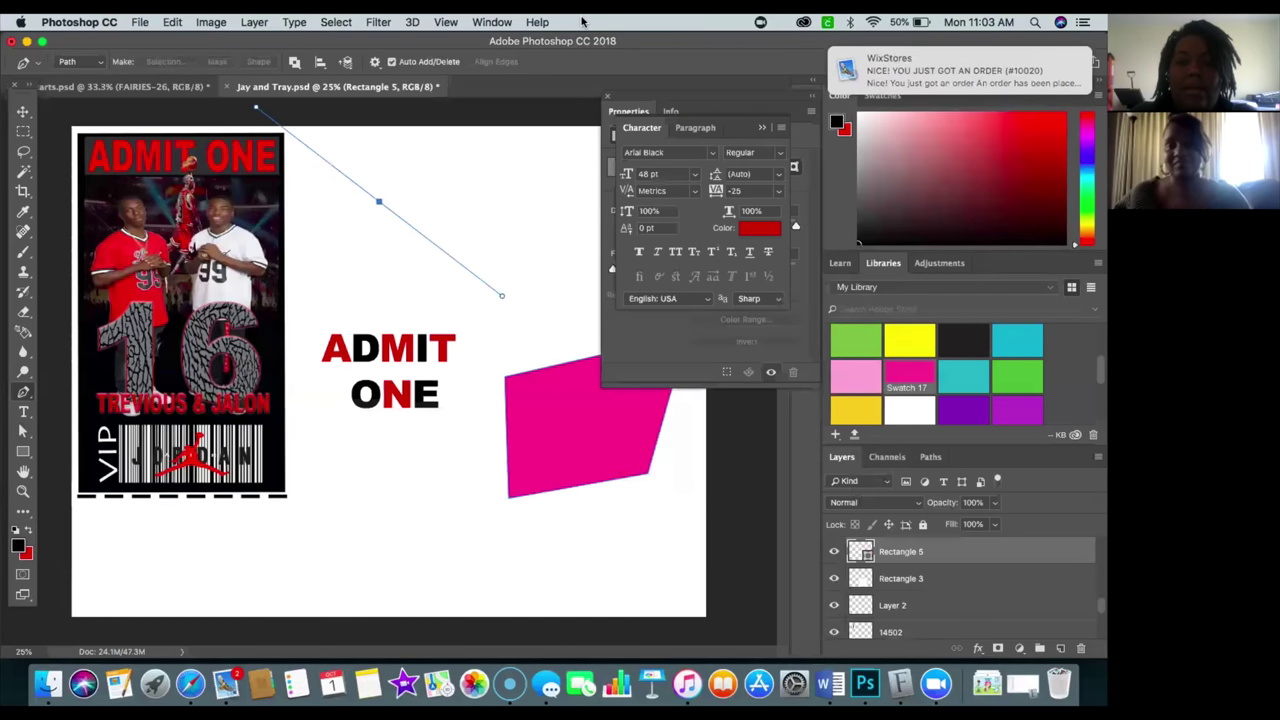
left_click(173, 22)
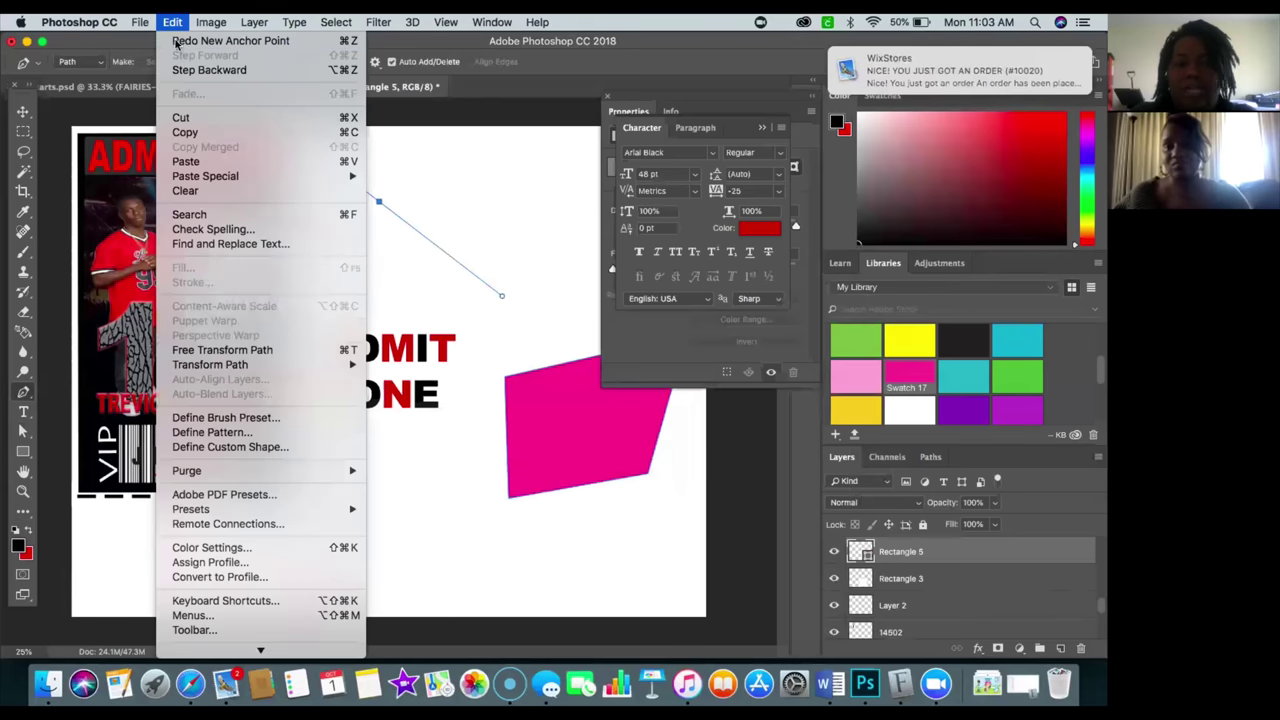
left_click(183, 41)
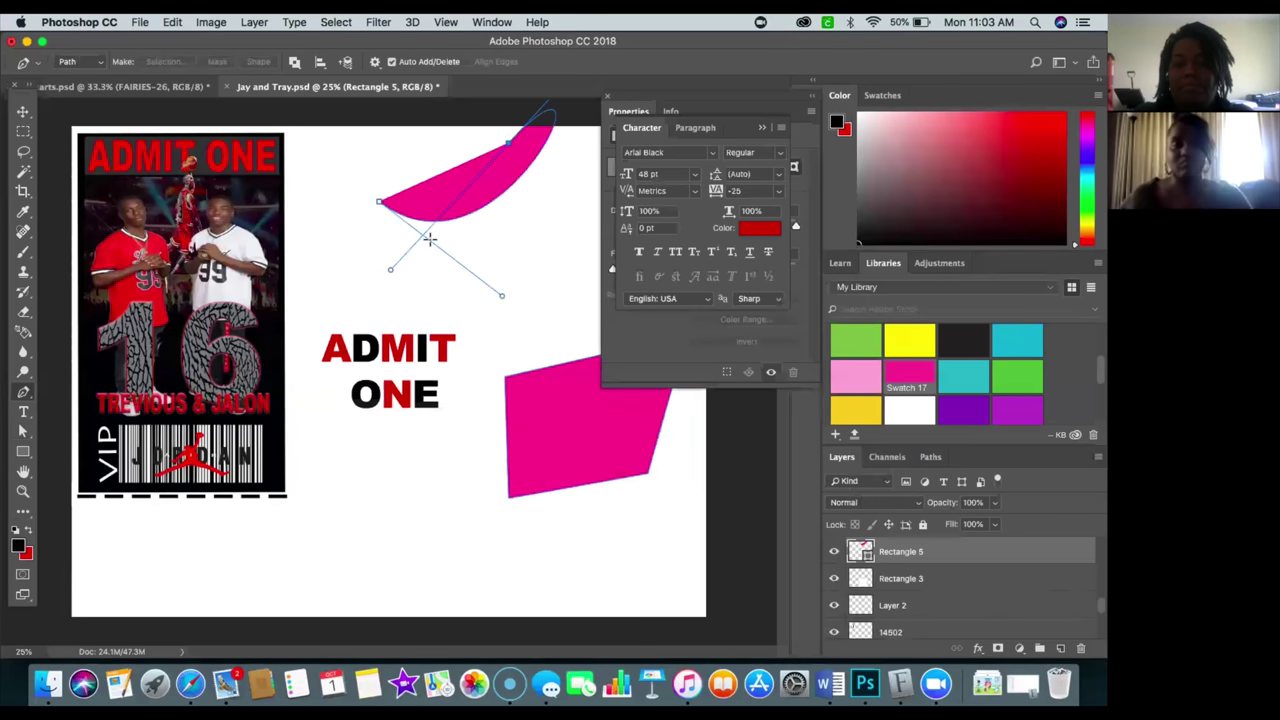
Step backward through the history to remove the curved pen path's anchor points one at a time.
left_click(172, 22)
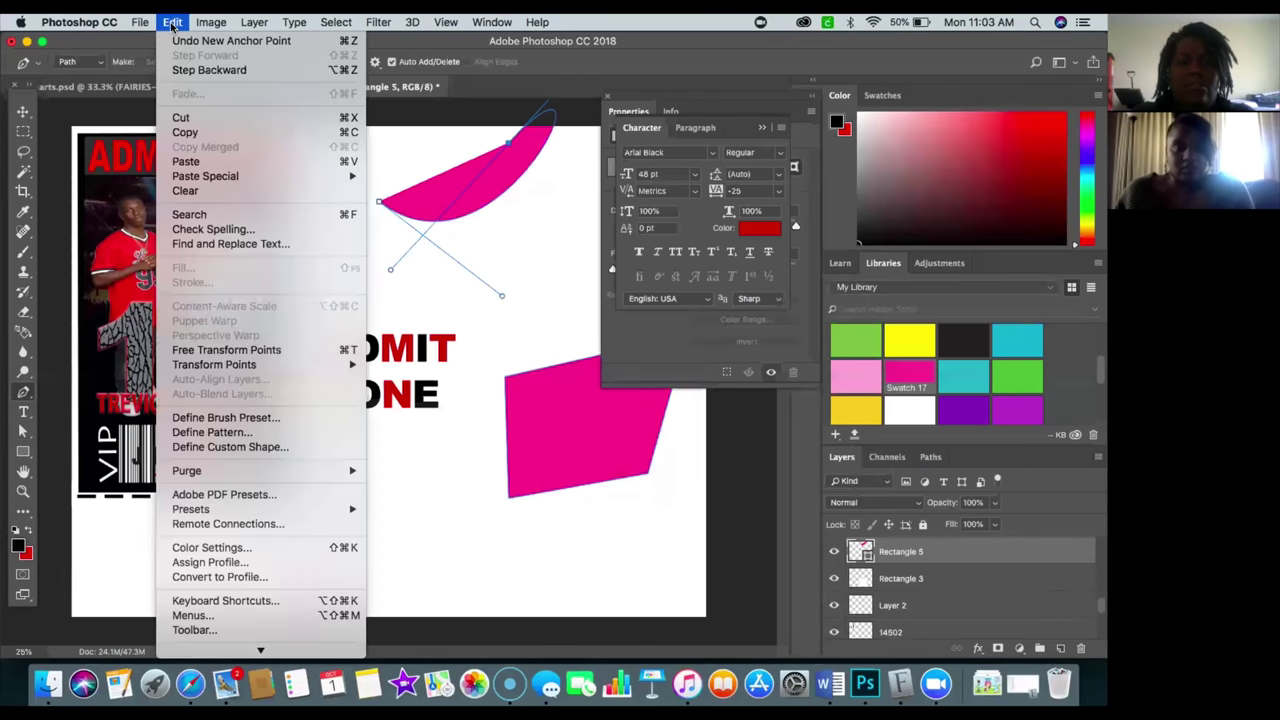
left_click(189, 70)
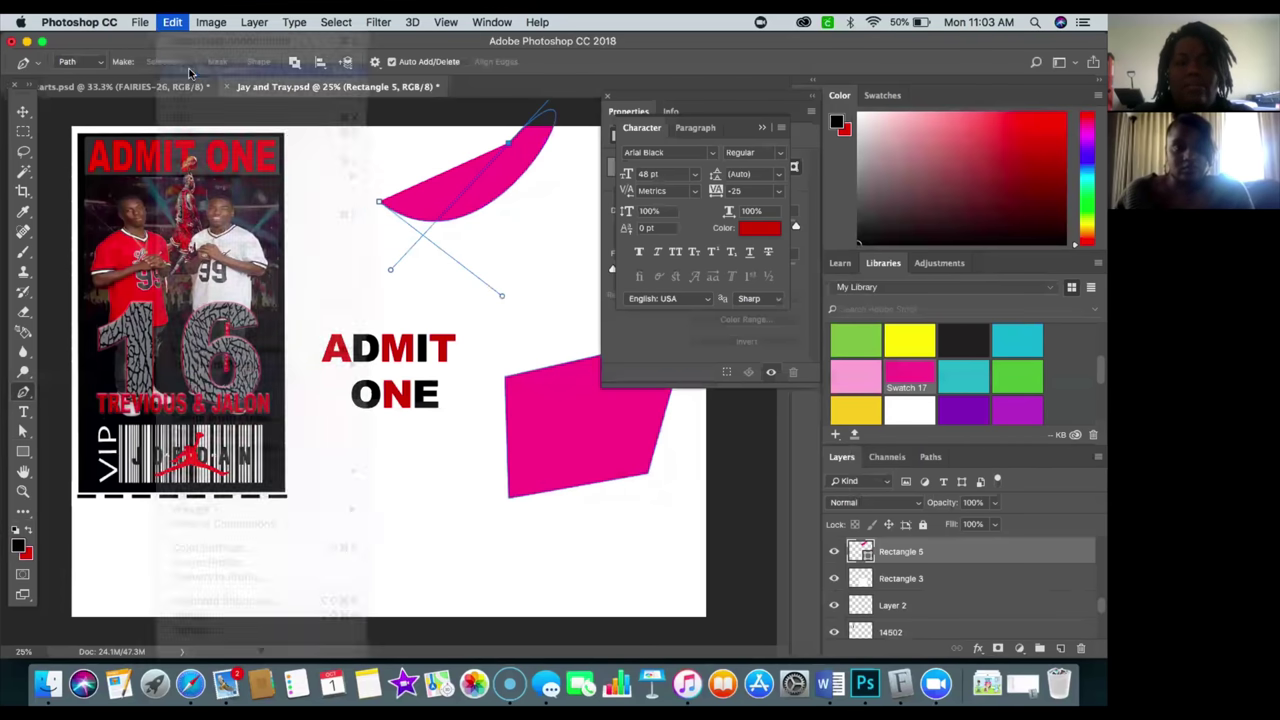
left_click(174, 22)
left_click(183, 70)
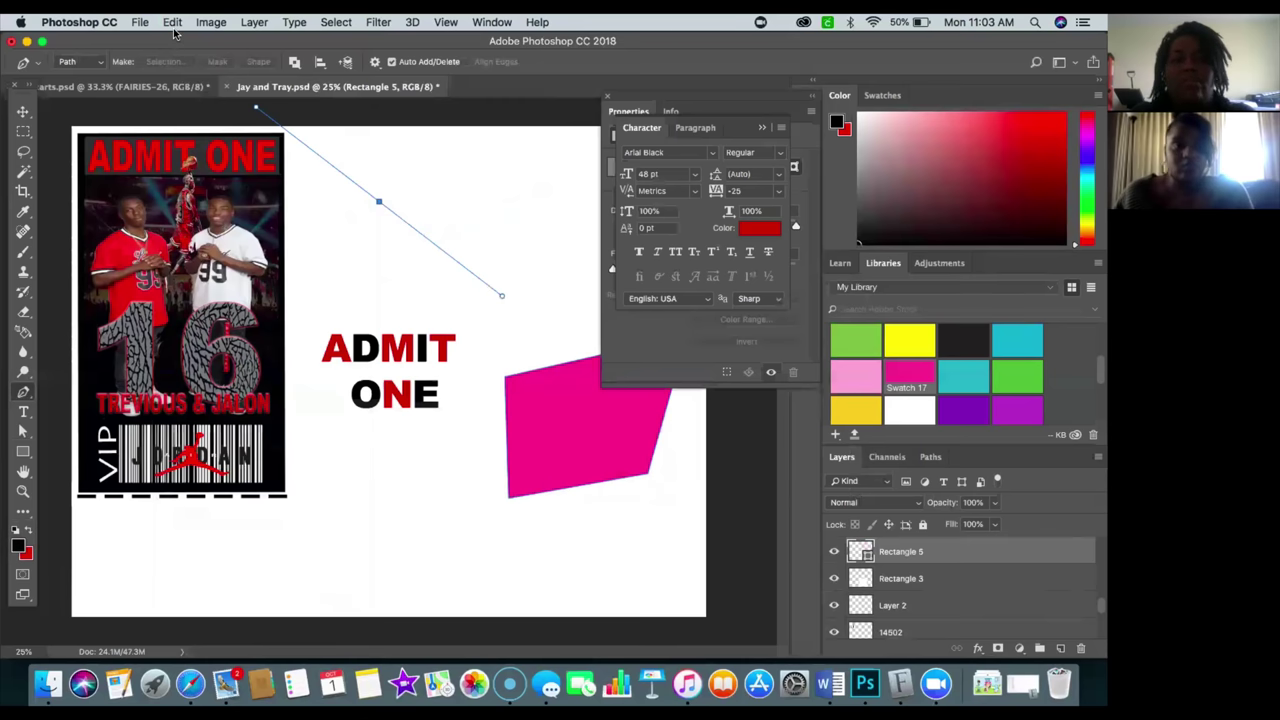
left_click(173, 22)
left_click(185, 70)
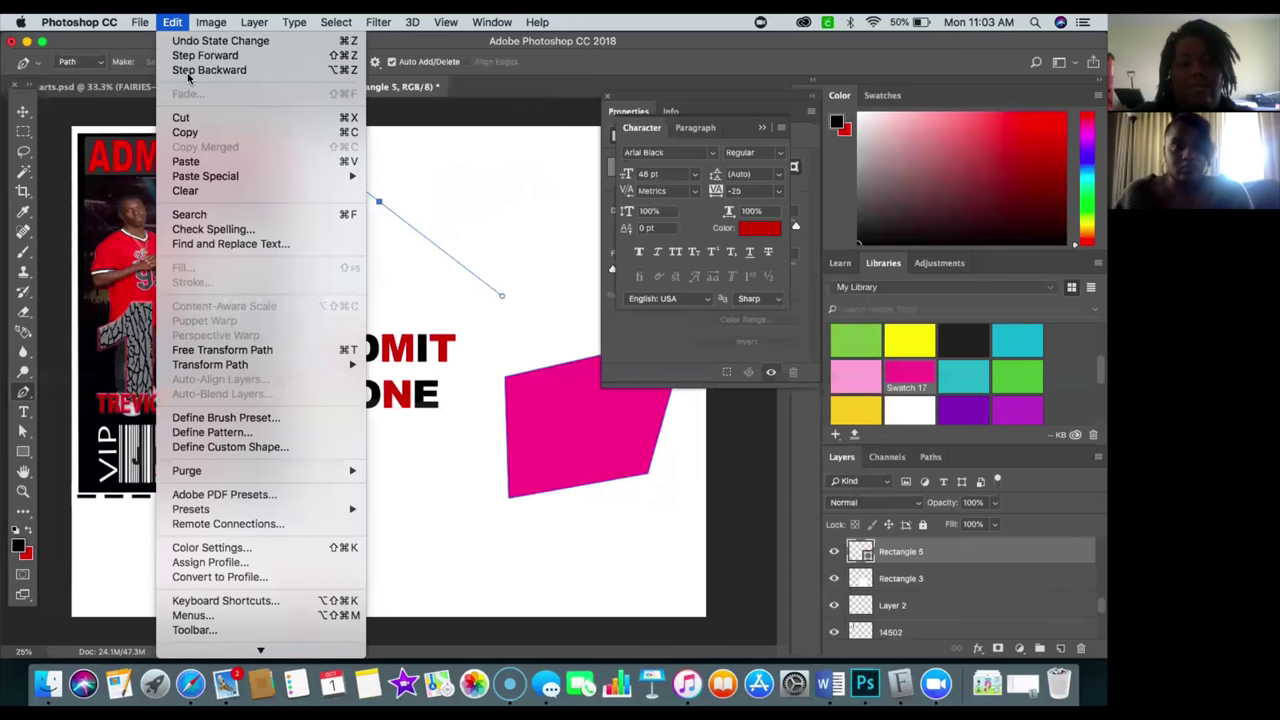